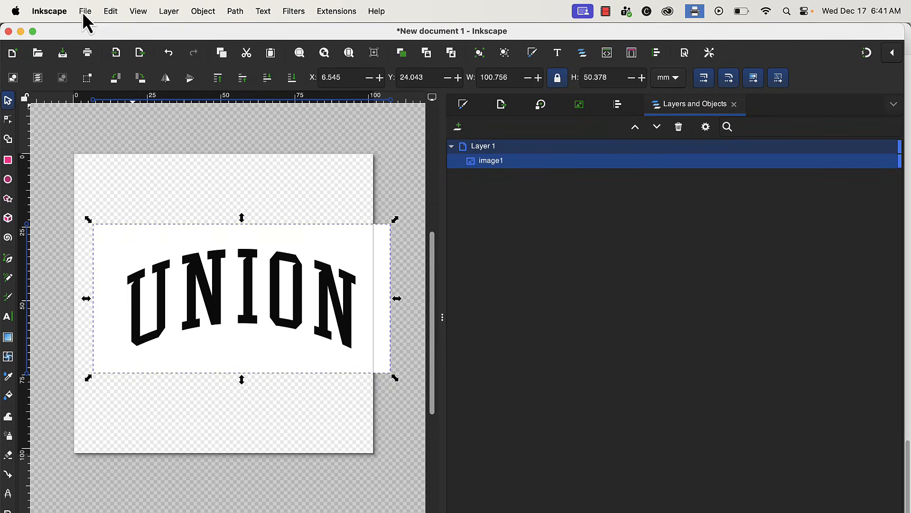
Set the document's page size to 11.9 in wide by 7.9 in high.
left_click(89, 12)
left_click(115, 265)
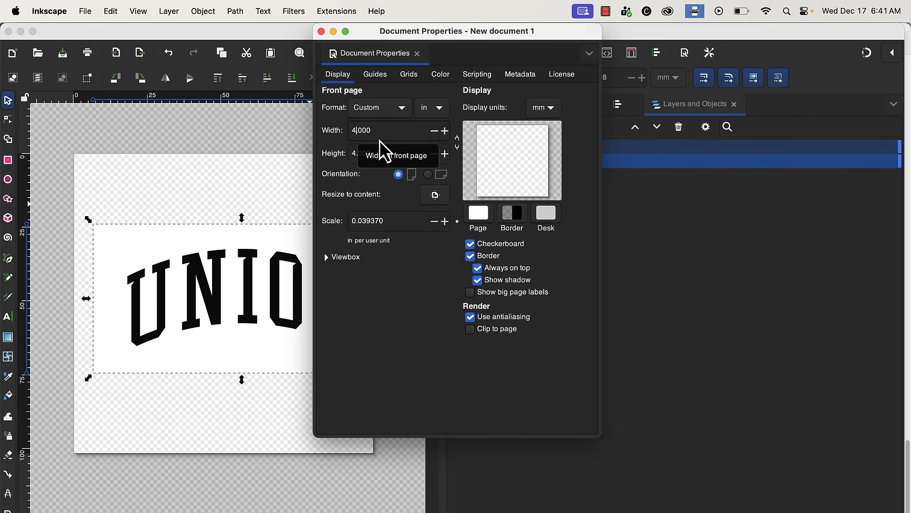
key("BackSpace")
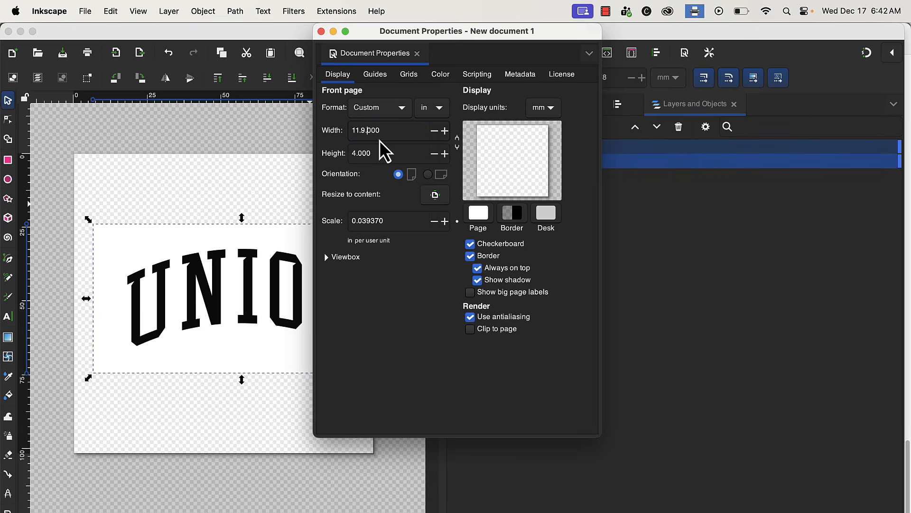
left_click(366, 154)
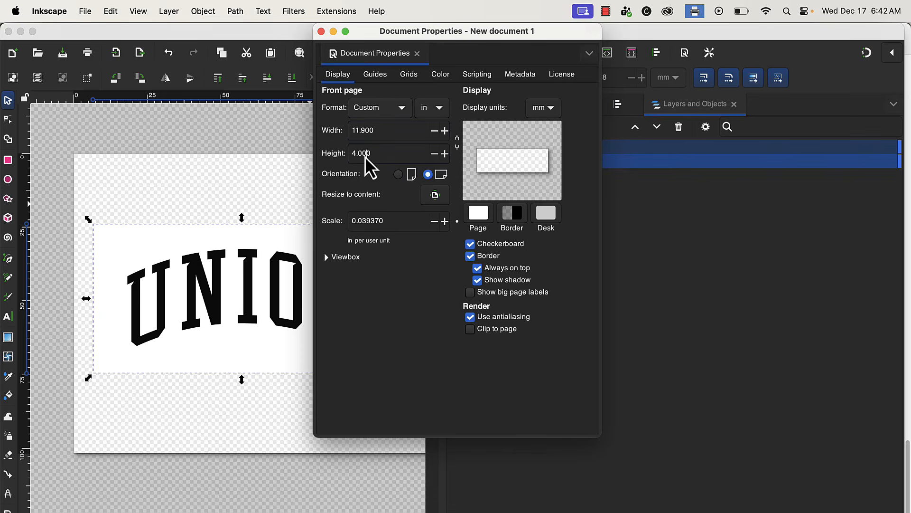
double_click(360, 153)
type("7.900")
key("Return")
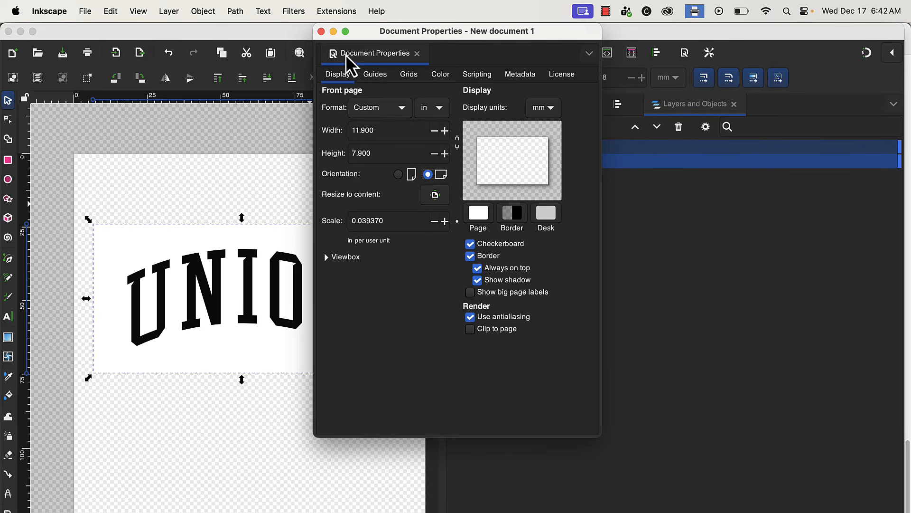
left_click(321, 31)
Enlarge the UNION image to about 285 mm by 143 mm and center it horizontally on the page.
scroll(309, 261, "down", 5)
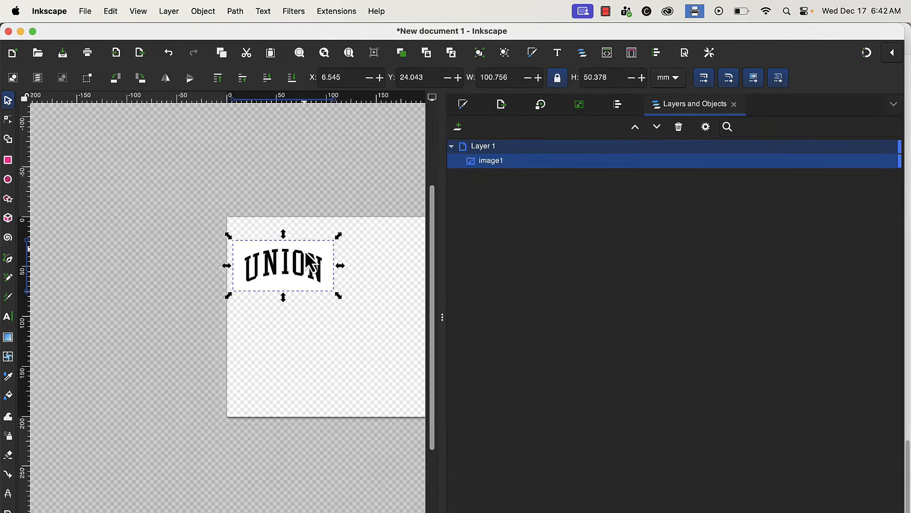
scroll(306, 253, "right", 5)
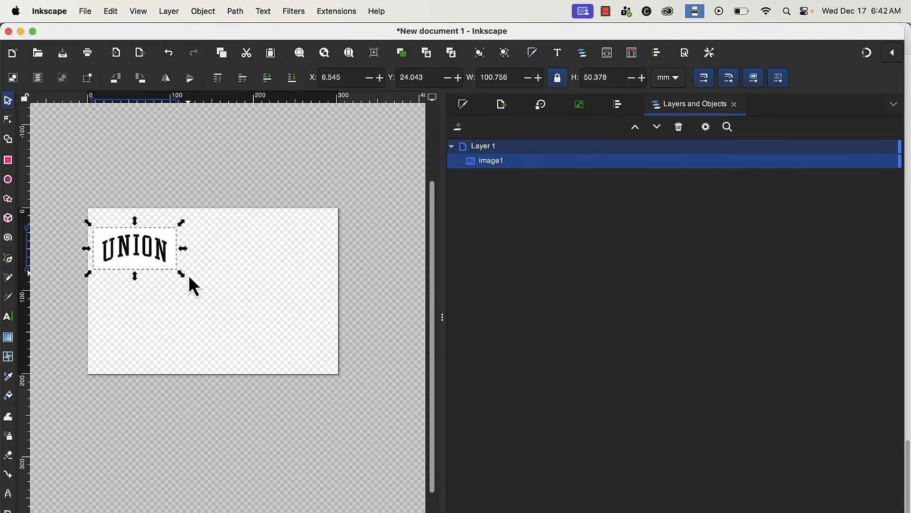
left_click_drag(184, 272, 360, 350)
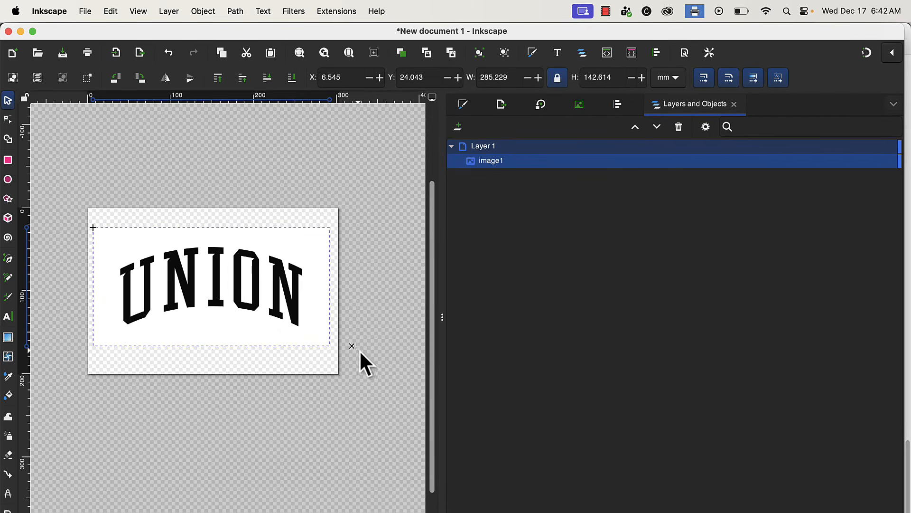
left_click_drag(241, 302, 240, 294)
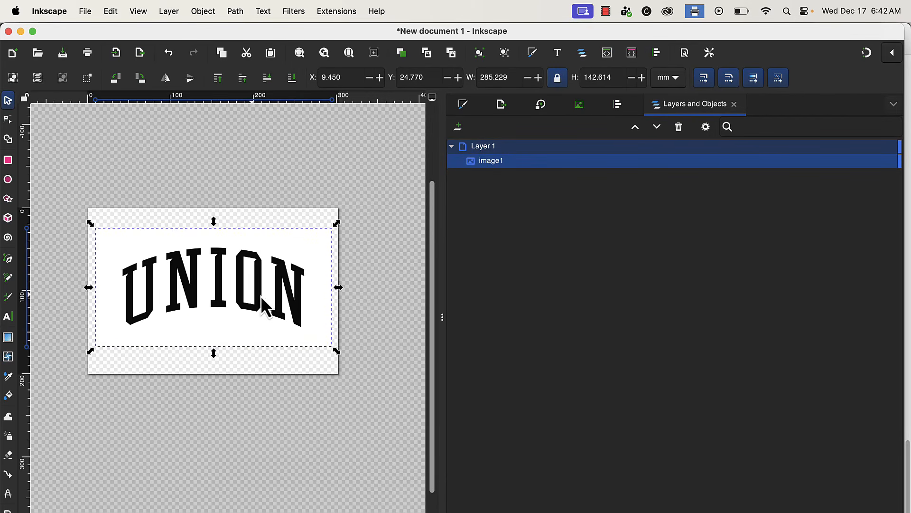
Trace the UNION image as a multicolor bitmap trace with Colors detection, 2 scans and the background removed.
left_click(579, 105)
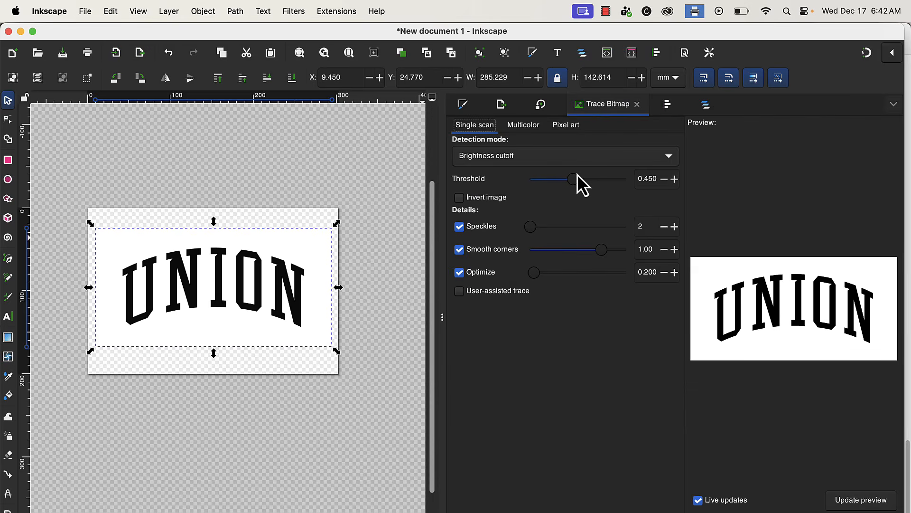
left_click(516, 126)
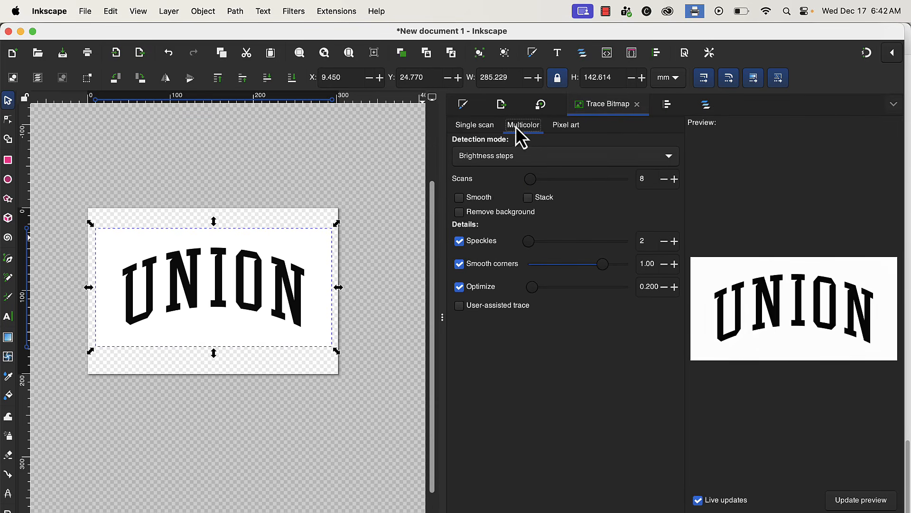
left_click(549, 162)
left_click(537, 177)
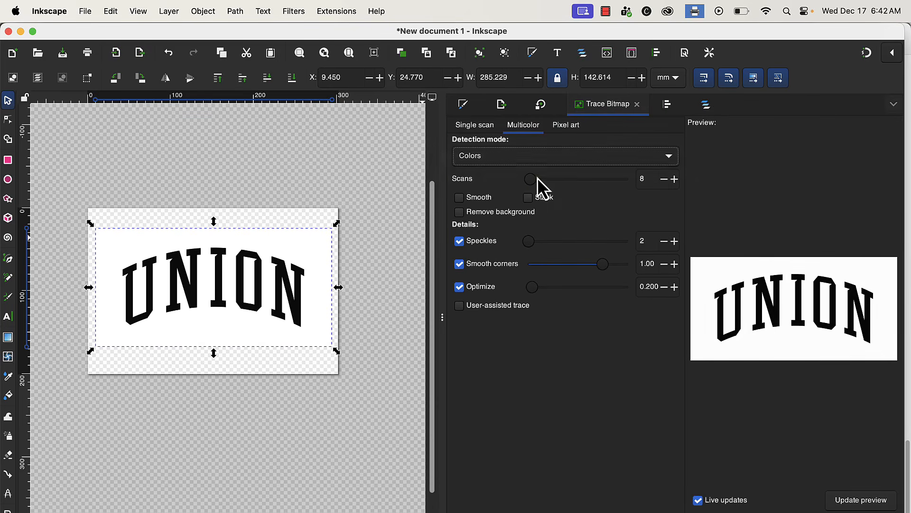
left_click(644, 179)
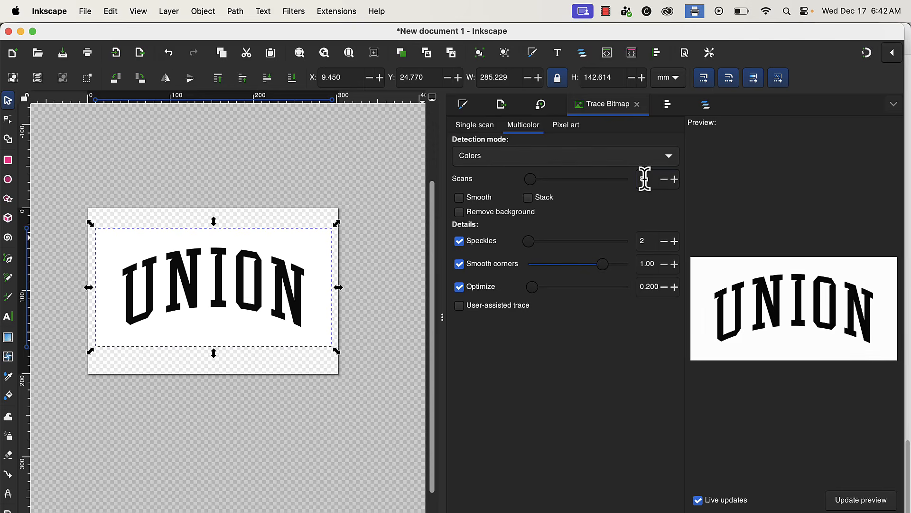
key("BackSpace")
type("2")
key("Return")
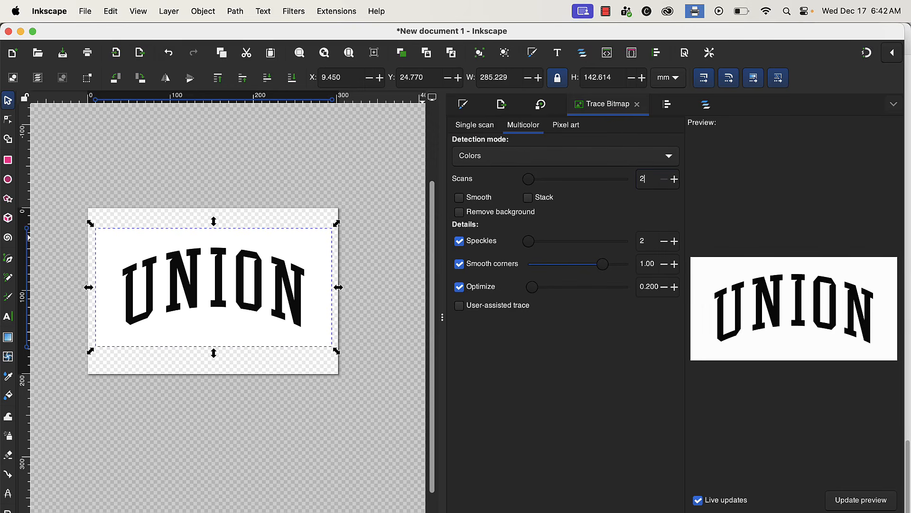
left_click(459, 212)
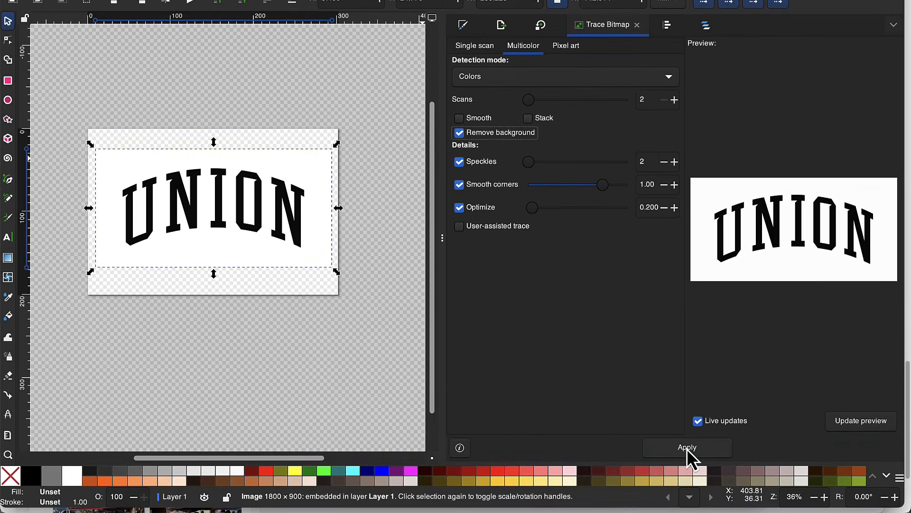
left_click(687, 447)
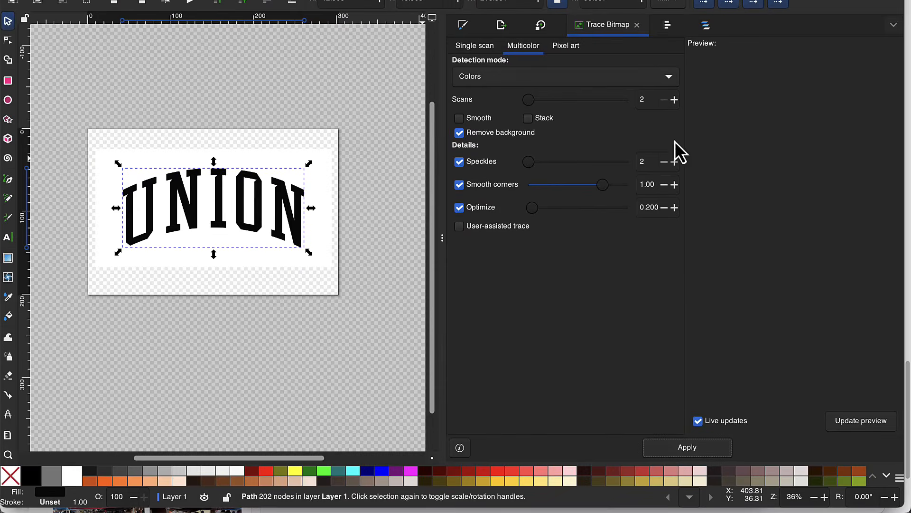
Hide the original image and fill the traced UNION lettering with dark red (800000).
left_click(707, 30)
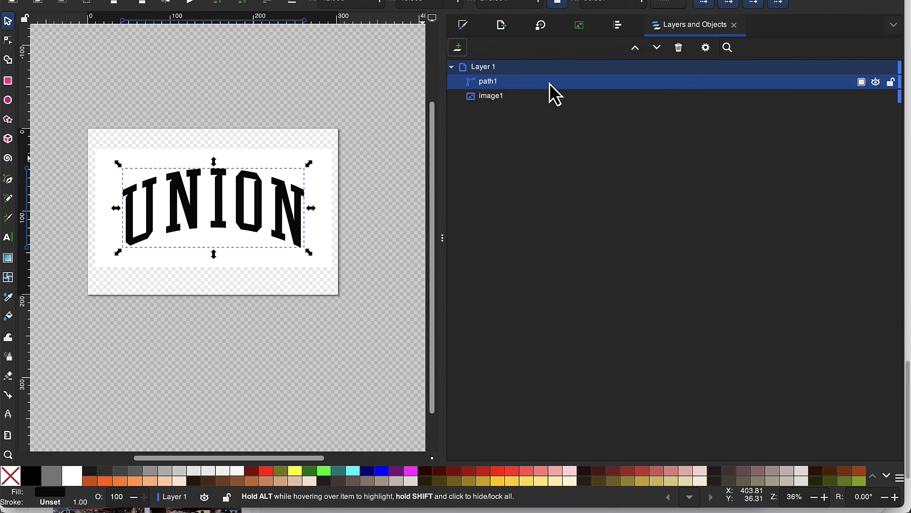
left_click(876, 97)
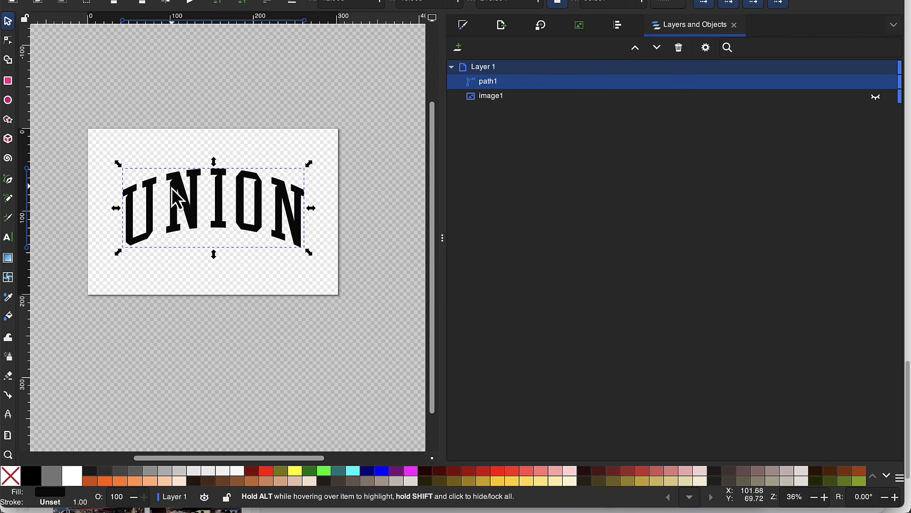
scroll(190, 195, "up", 3)
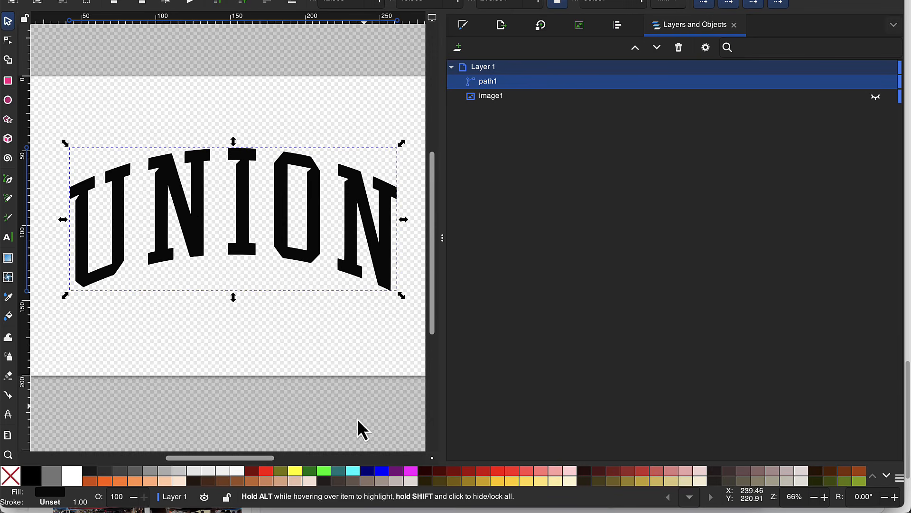
left_click(251, 471)
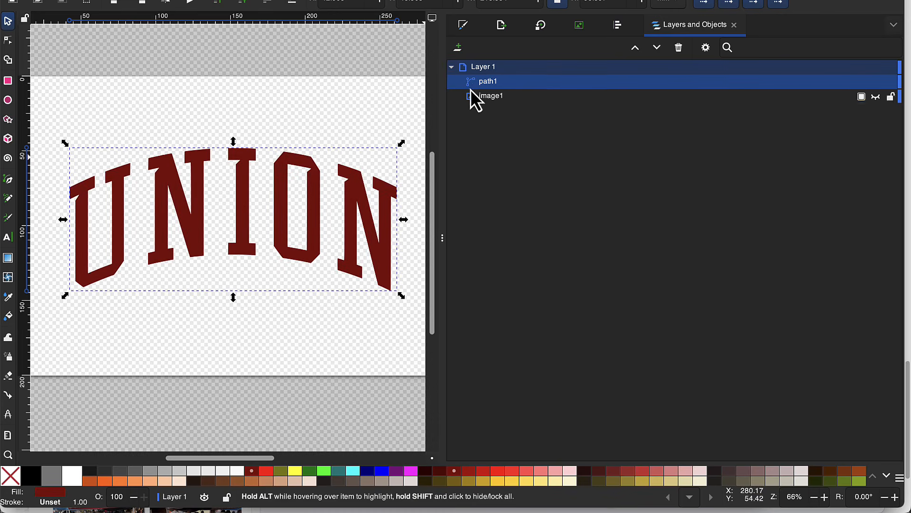
Rename the traced lettering path to "fill".
left_click(488, 84)
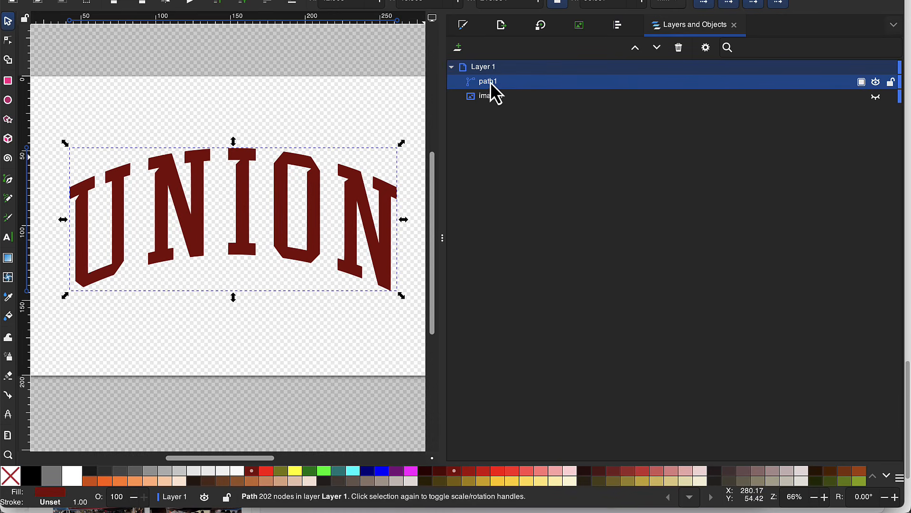
double_click(490, 82)
type("fill")
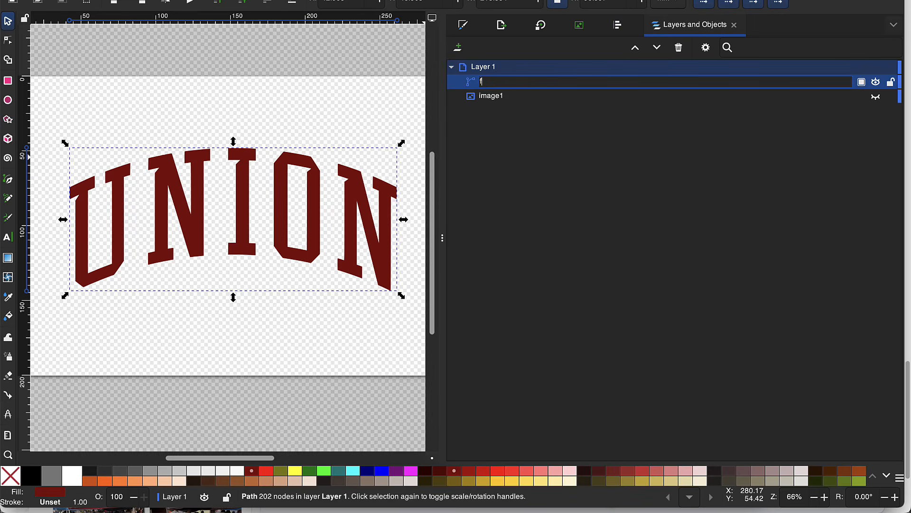
key("Return")
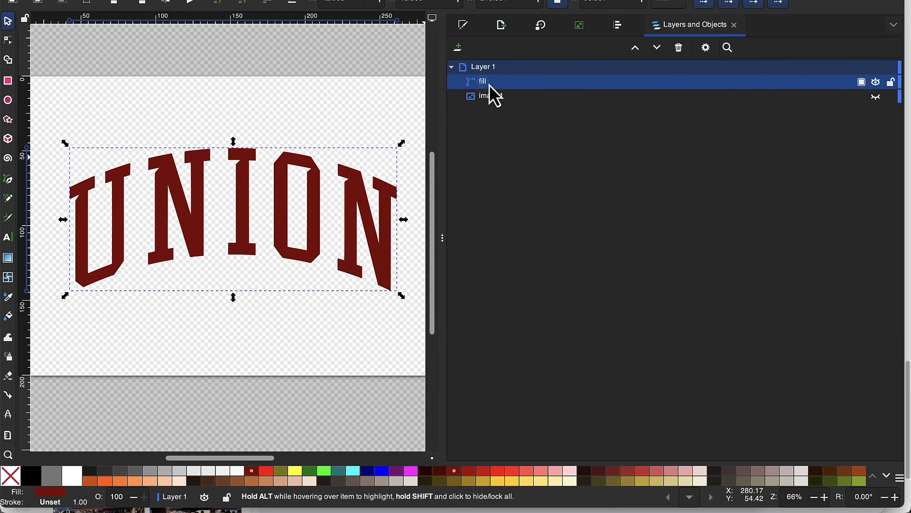
Duplicate the fill path and rename the upper copy "outline".
right_click(489, 84)
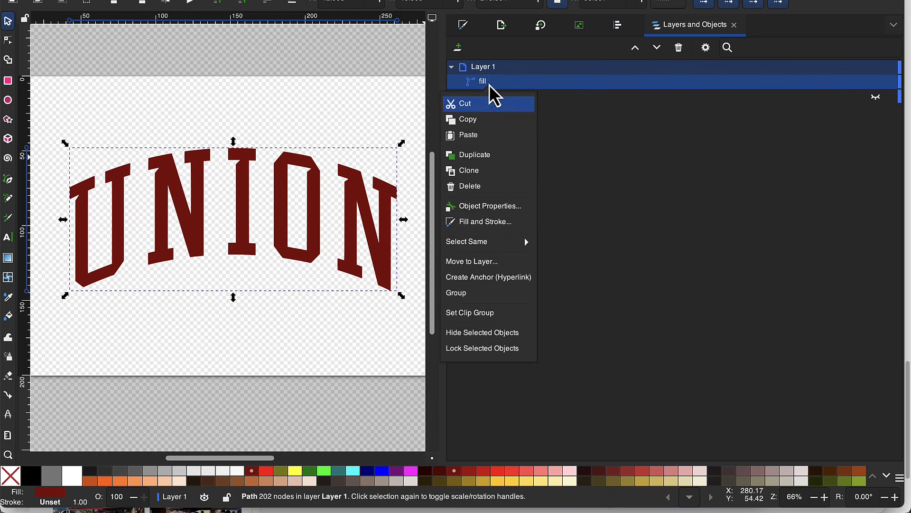
left_click(485, 155)
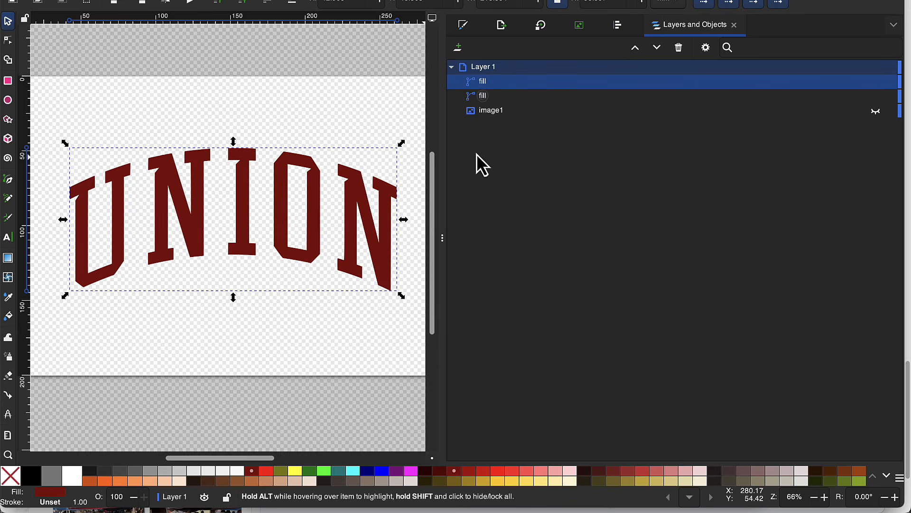
double_click(484, 84)
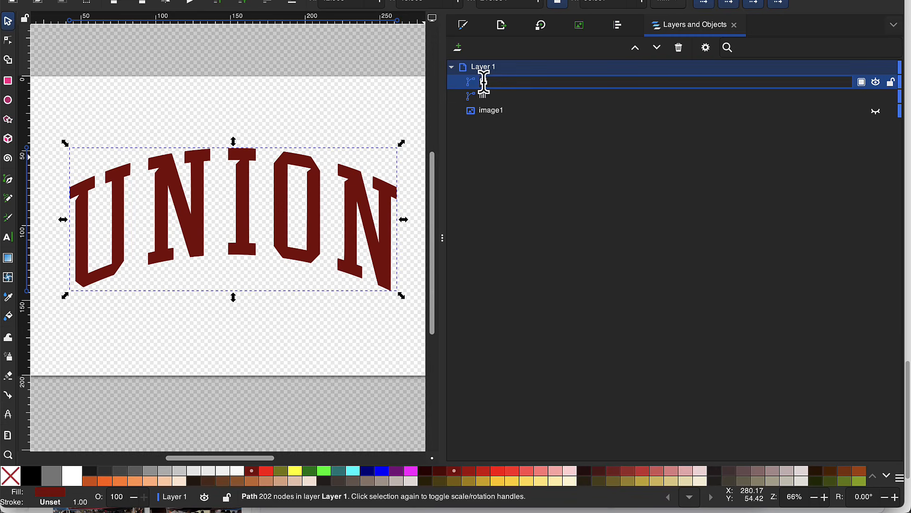
type("outline")
key("Return")
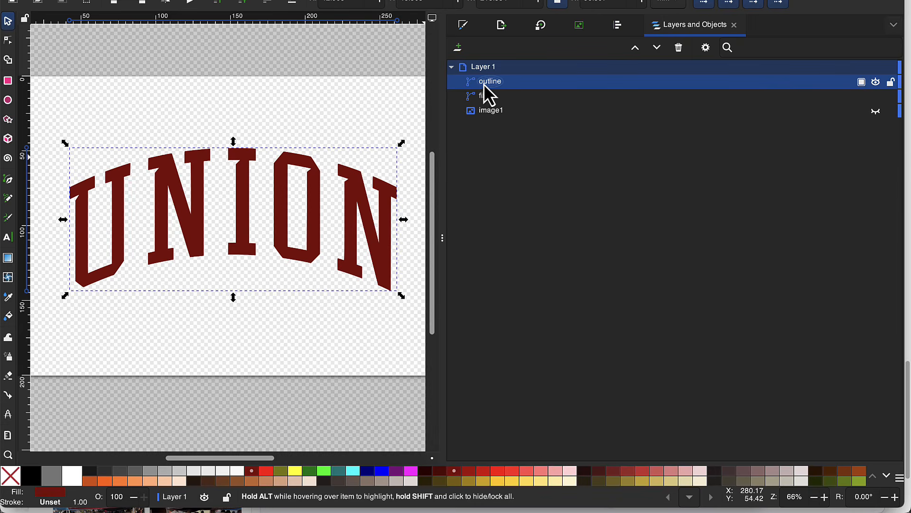
Remove the fill from the outline path and give it a flat black stroke.
left_click(463, 28)
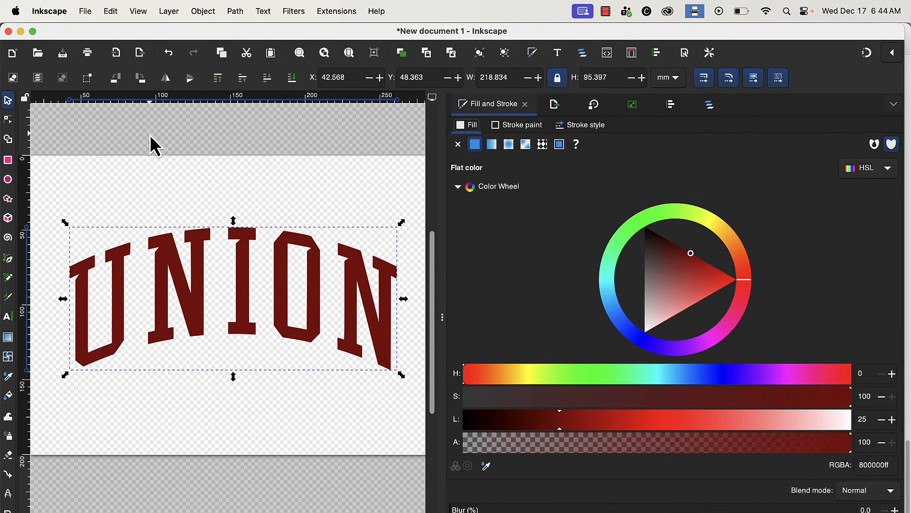
left_click(204, 10)
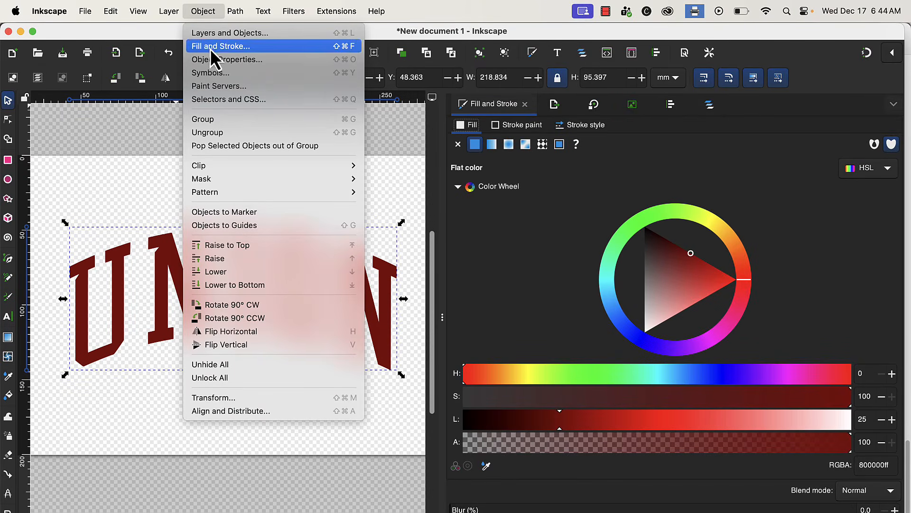
left_click(128, 141)
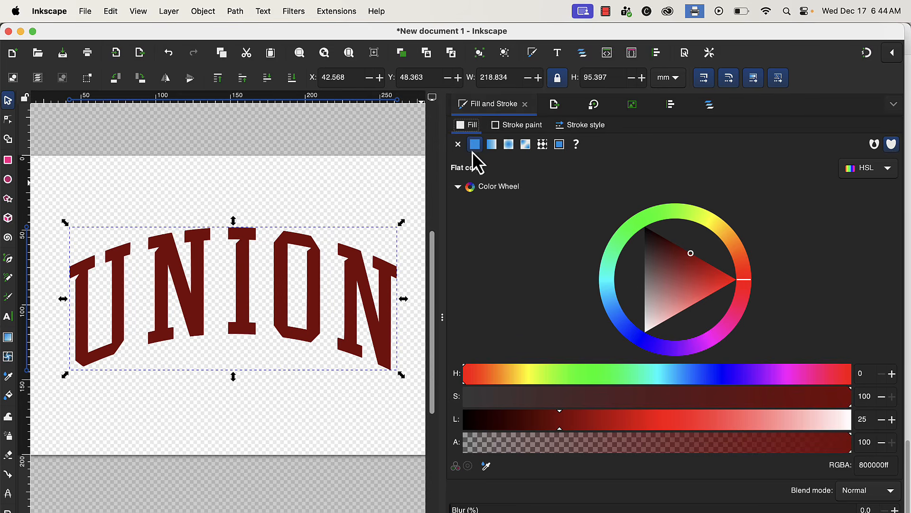
left_click(458, 145)
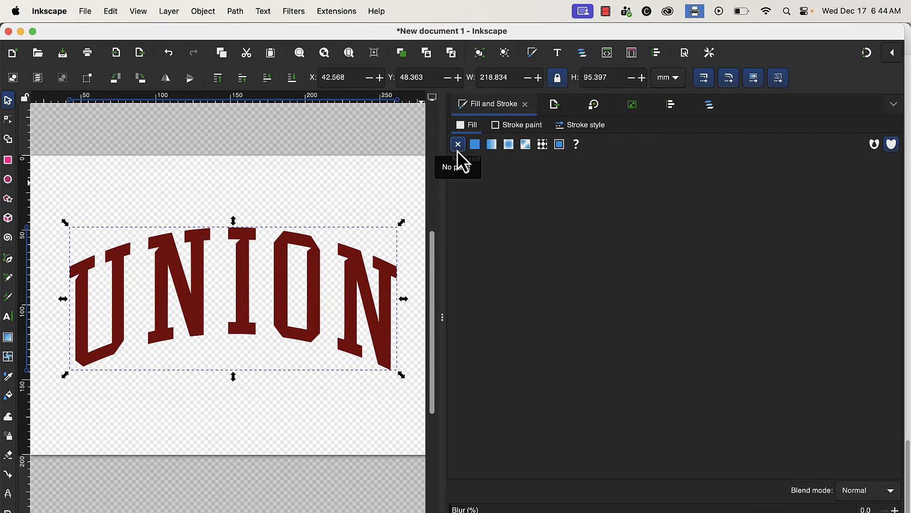
left_click(522, 126)
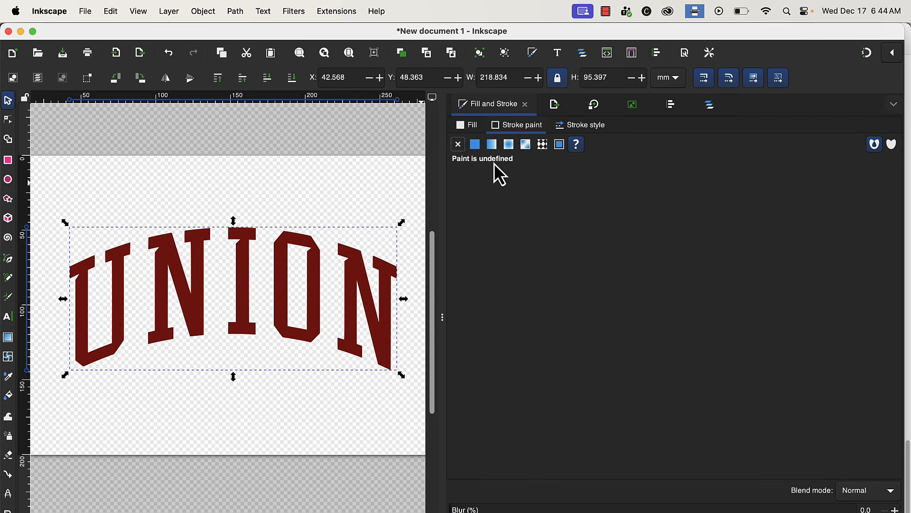
left_click(475, 144)
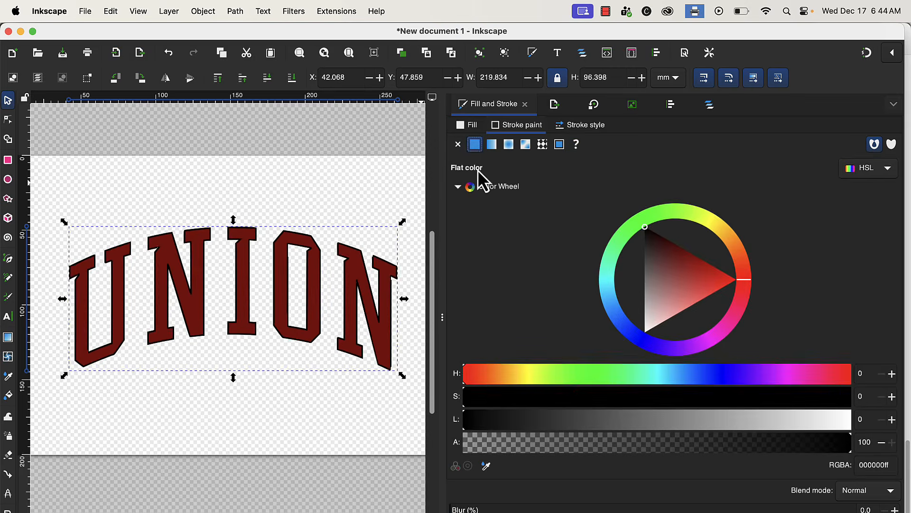
Try a green (008000) stroke on the outline path, and set the stroke back to black.
key("F11")
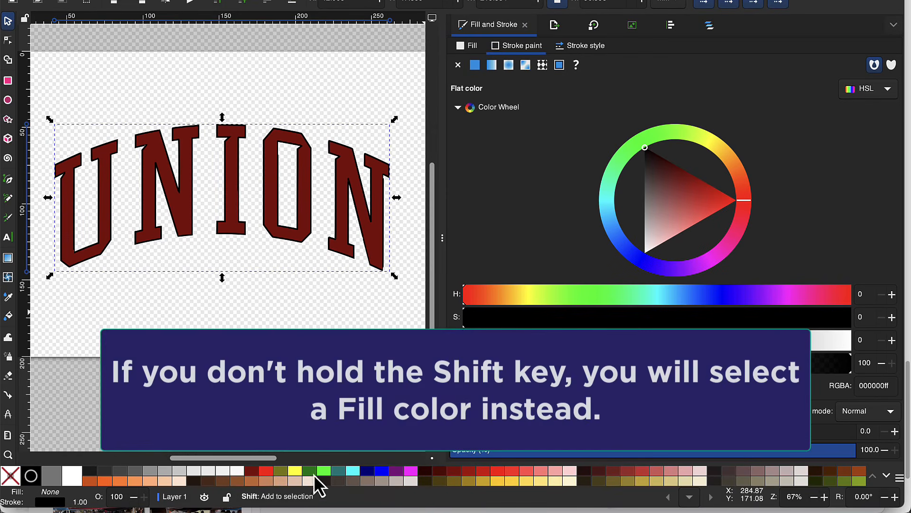
left_click(312, 472, "shift")
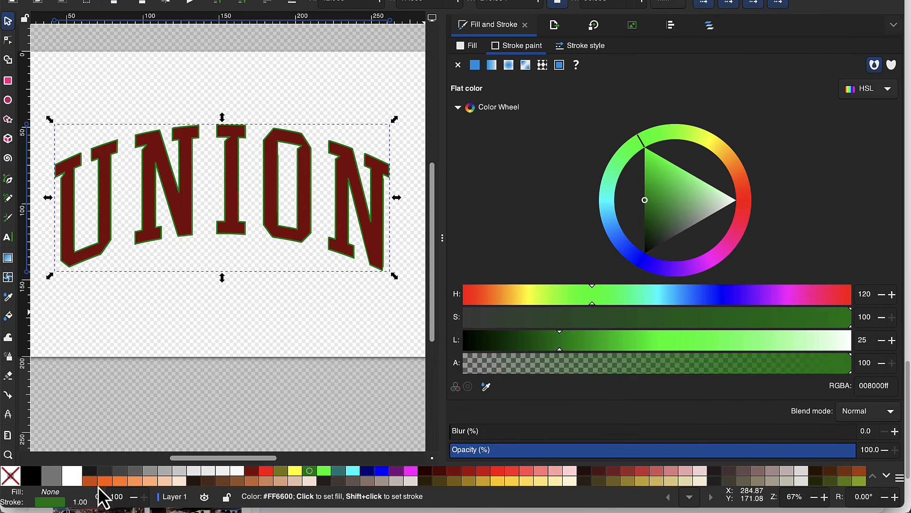
left_click(31, 476, "shift")
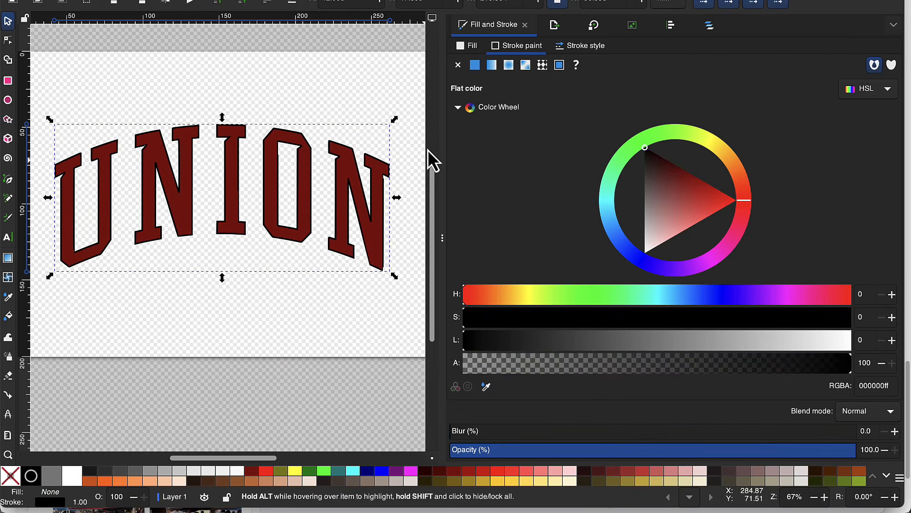
Set the outline path's stroke width to 3 mm.
left_click(577, 48)
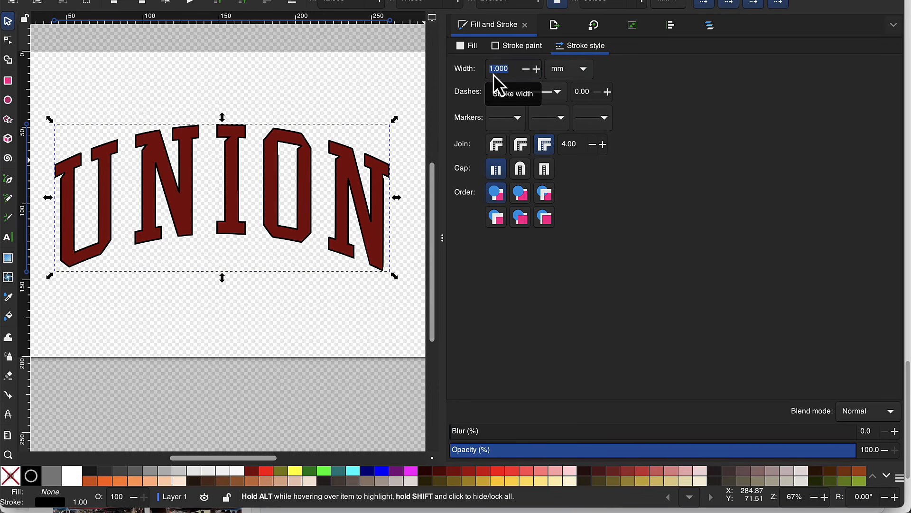
type("3")
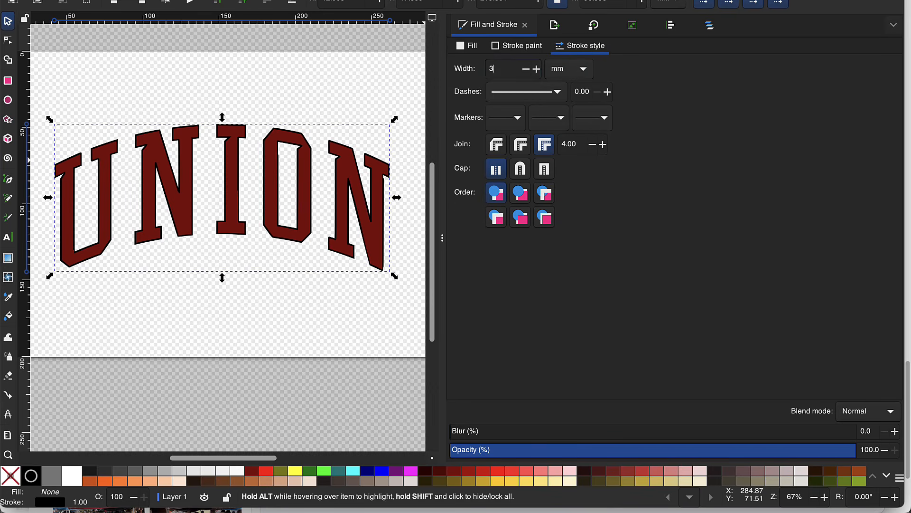
key("Return")
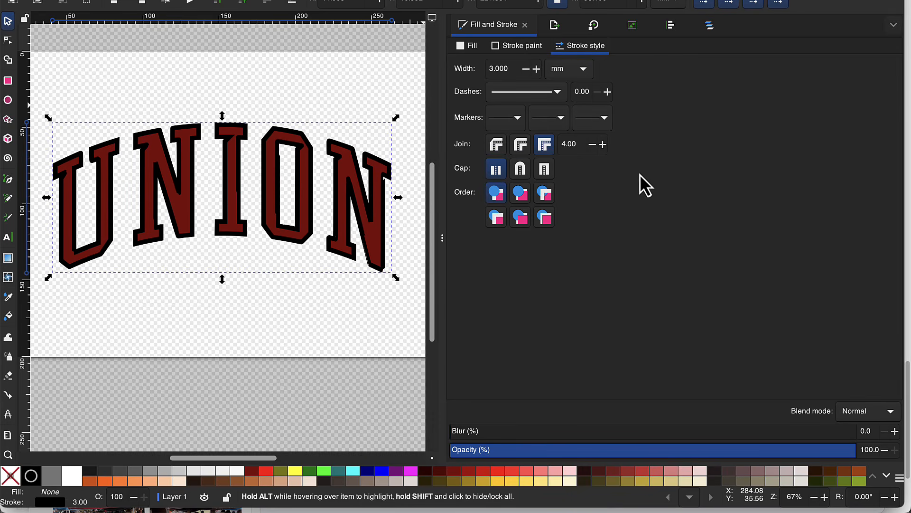
Hide and show the outline path and the fill path in turn to check each object separately.
left_click(711, 25)
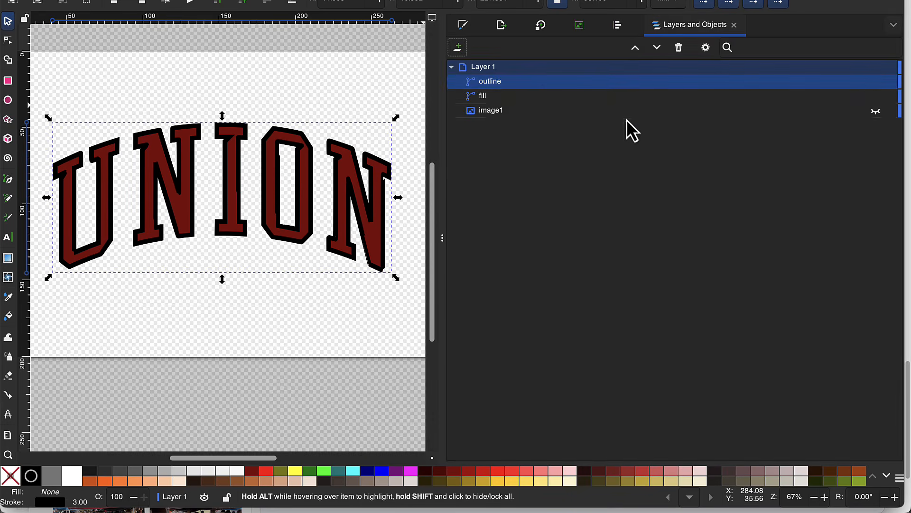
left_click(874, 81)
left_click(875, 81)
left_click(876, 96)
left_click(876, 97)
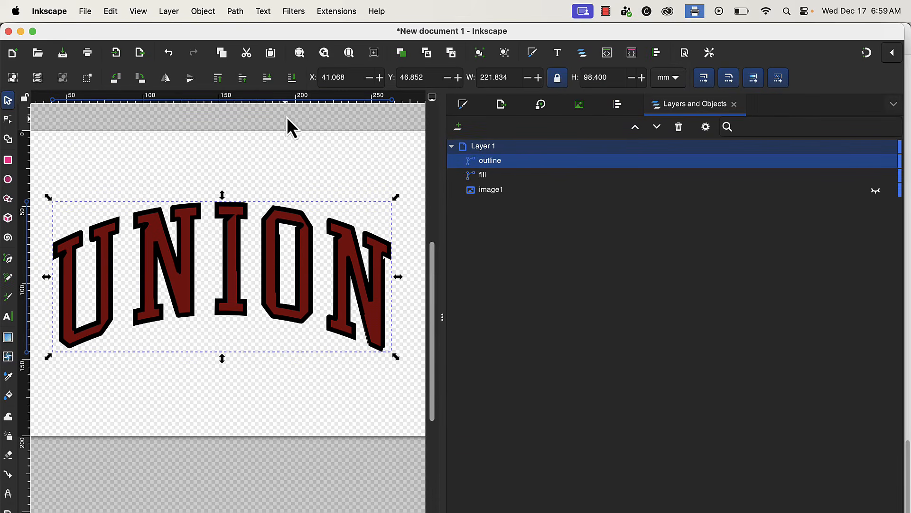
Convert the outline path into satin columns with Ink/Stitch's Stroke to Satin.
left_click(328, 10)
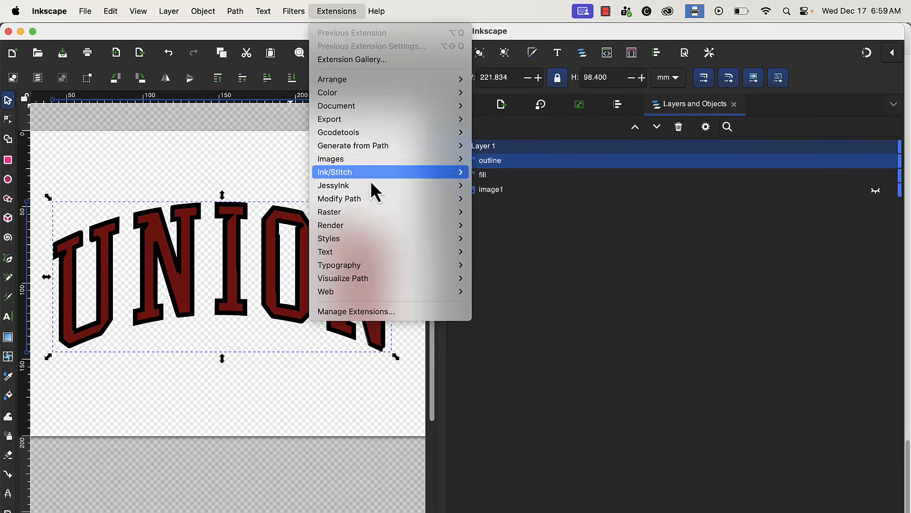
mouse_move(378, 173)
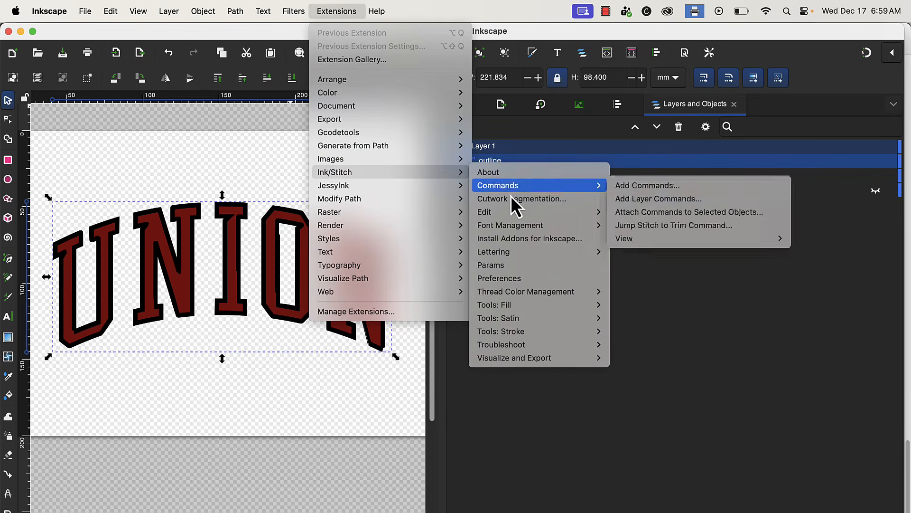
mouse_move(530, 308)
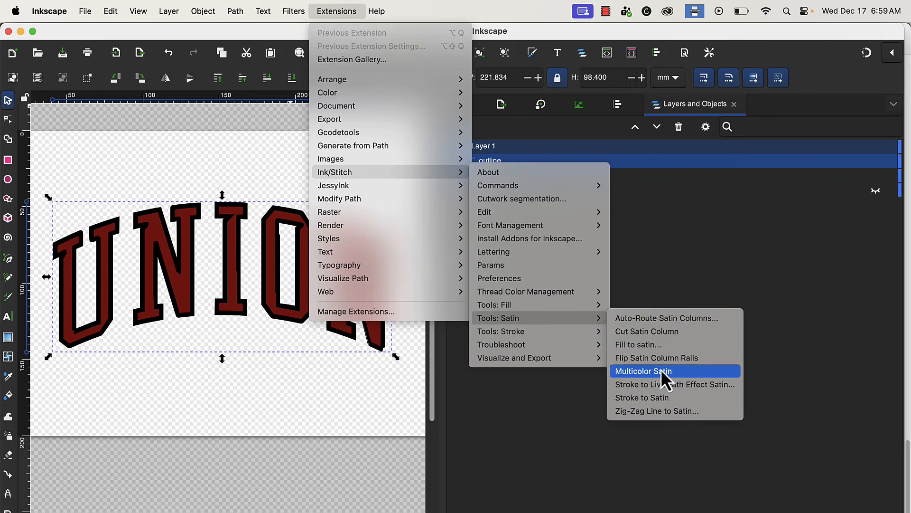
left_click(659, 400)
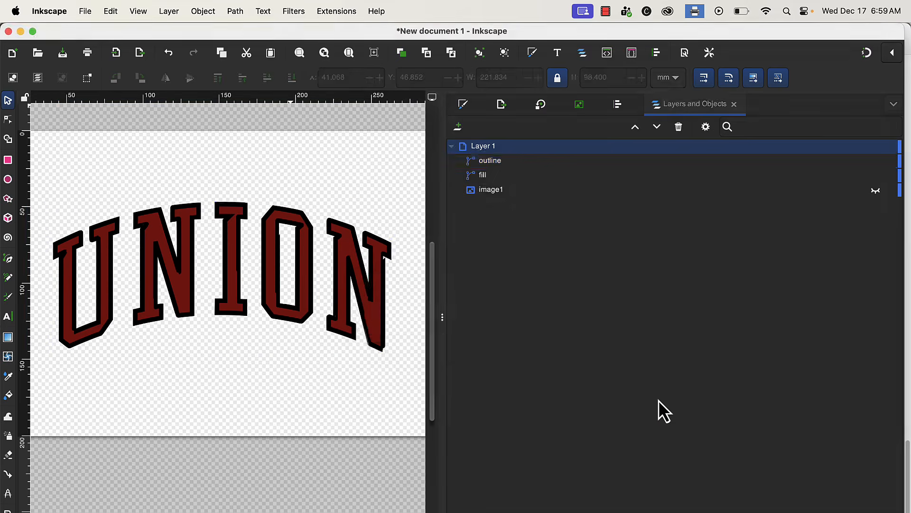
Examine the rails and rungs of the satin columns around each UNION letter.
scroll(289, 267, "up", 3)
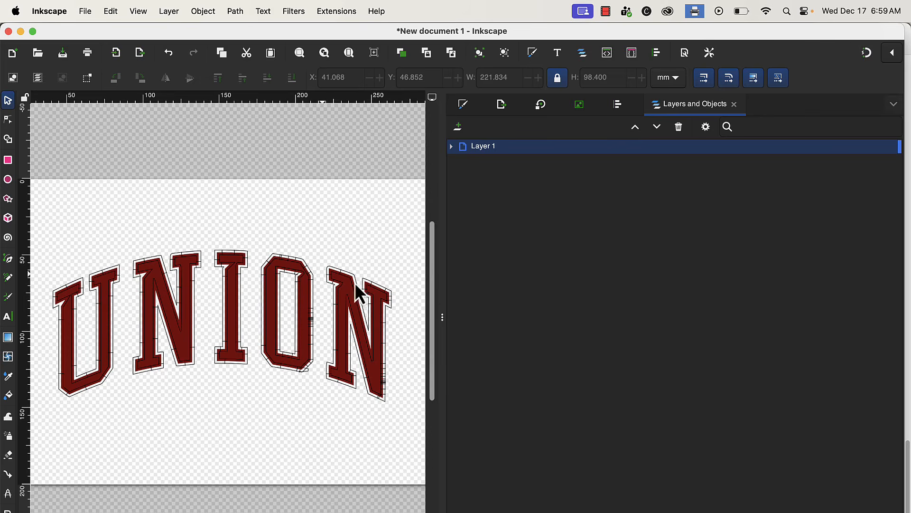
left_click_drag(444, 314, 560, 298)
scroll(400, 356, "up", 5)
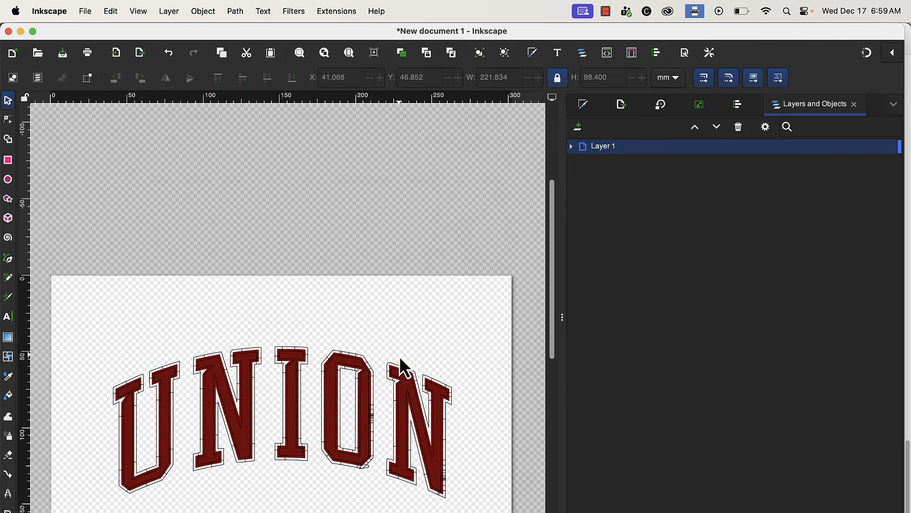
scroll(400, 355, "down", 3)
scroll(399, 354, "up", 3)
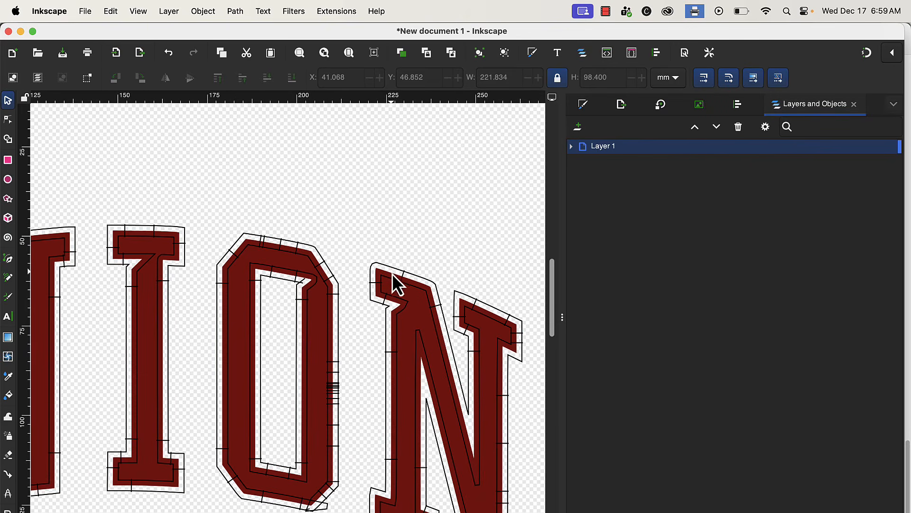
scroll(357, 312, "down", 5)
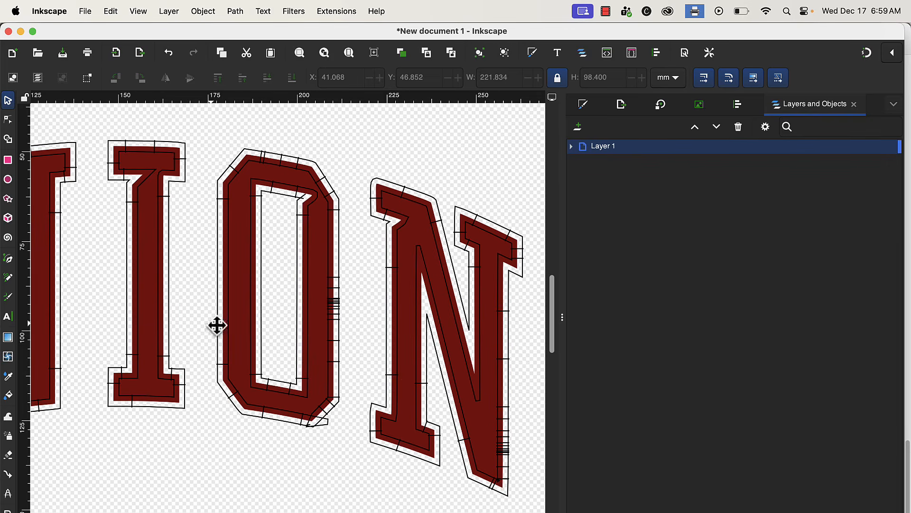
left_click_drag(210, 325, 417, 326)
left_click_drag(268, 332, 294, 310)
scroll(294, 310, "down", 4)
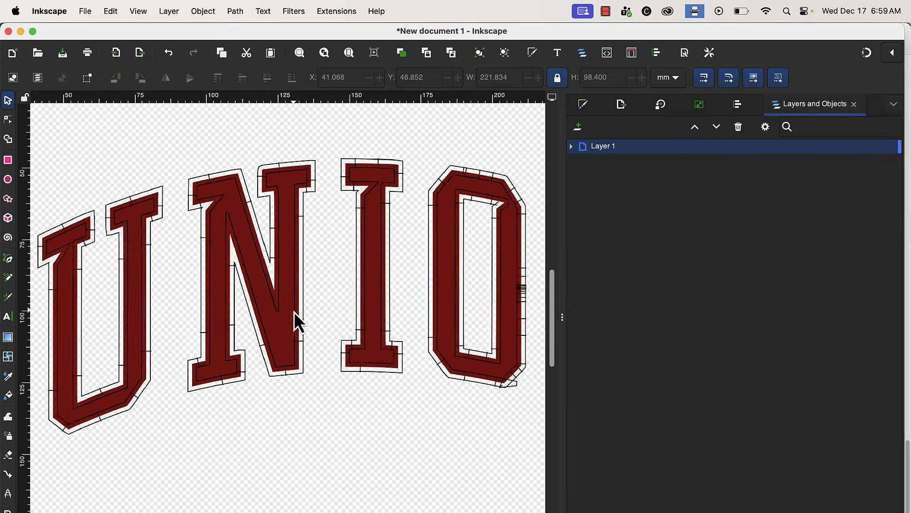
scroll(294, 312, "down", 1)
scroll(340, 326, "right", 3)
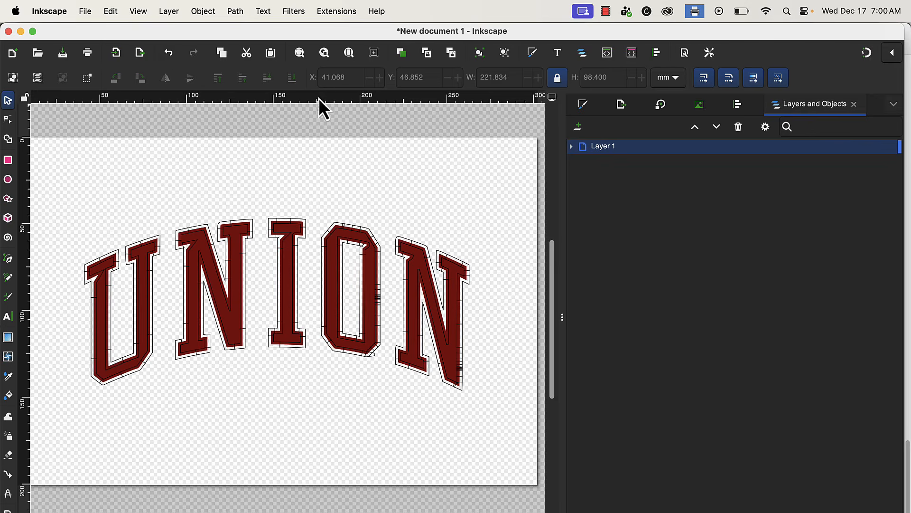
Enable the zig-zag underlay for the satin columns in the Ink/Stitch Params and apply it.
left_click(324, 12)
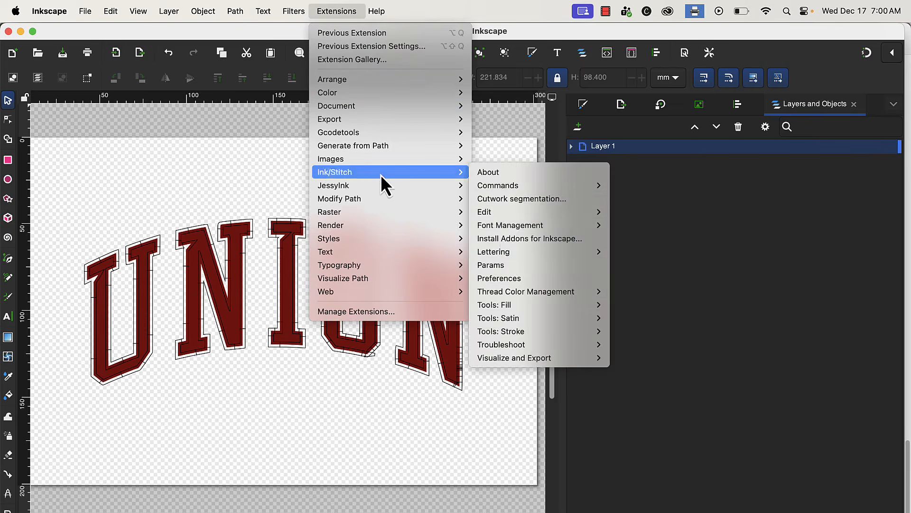
left_click(511, 266)
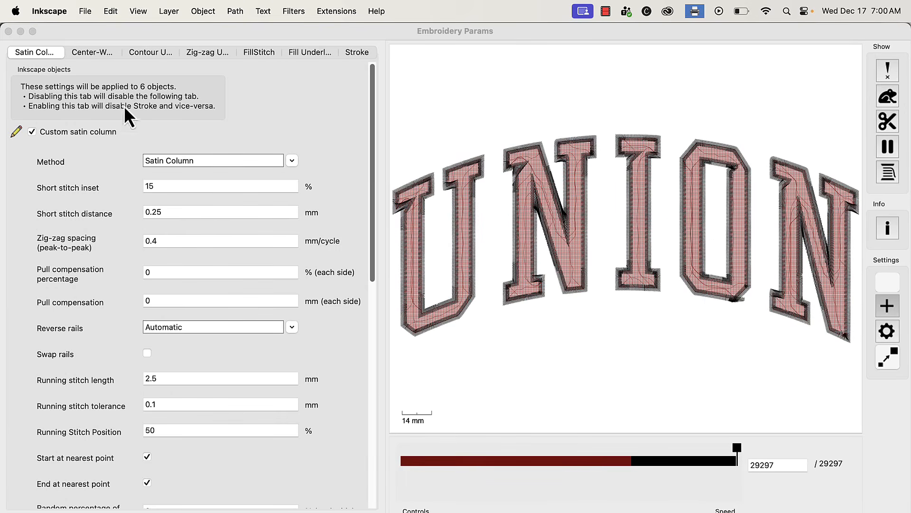
left_click(209, 54)
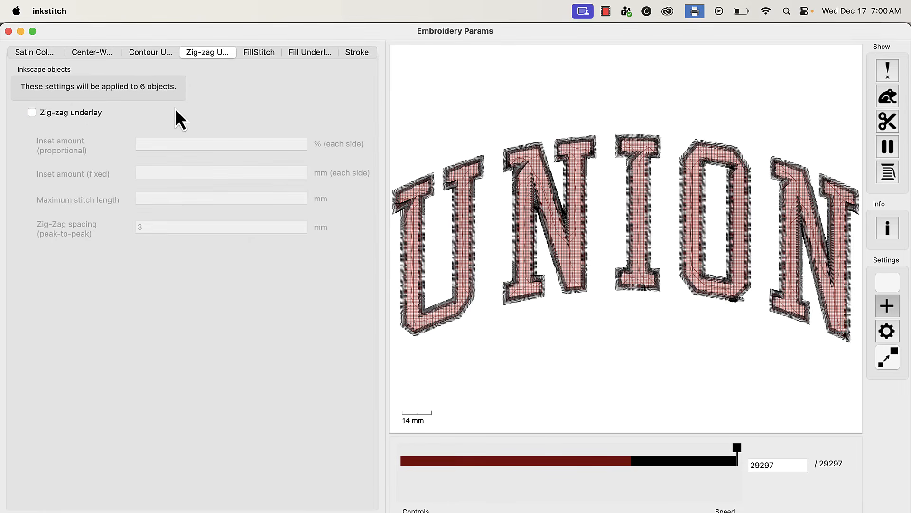
left_click(59, 113)
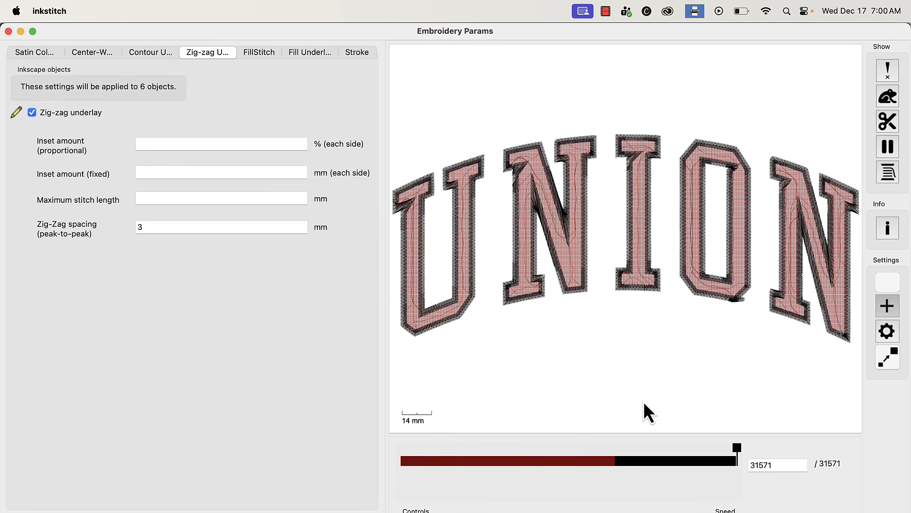
mouse_move(736, 450)
left_mouse_down()
mouse_move(637, 441)
mouse_move(745, 441)
left_mouse_up()
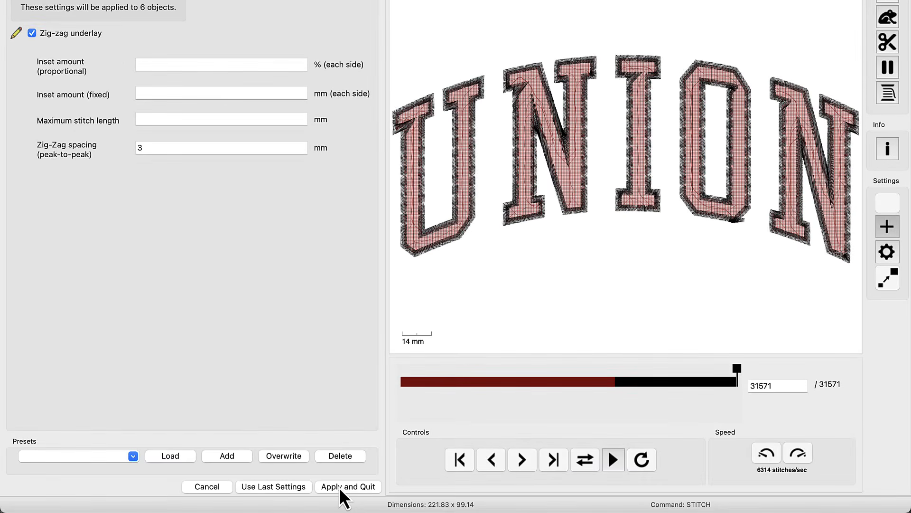
left_click(339, 487)
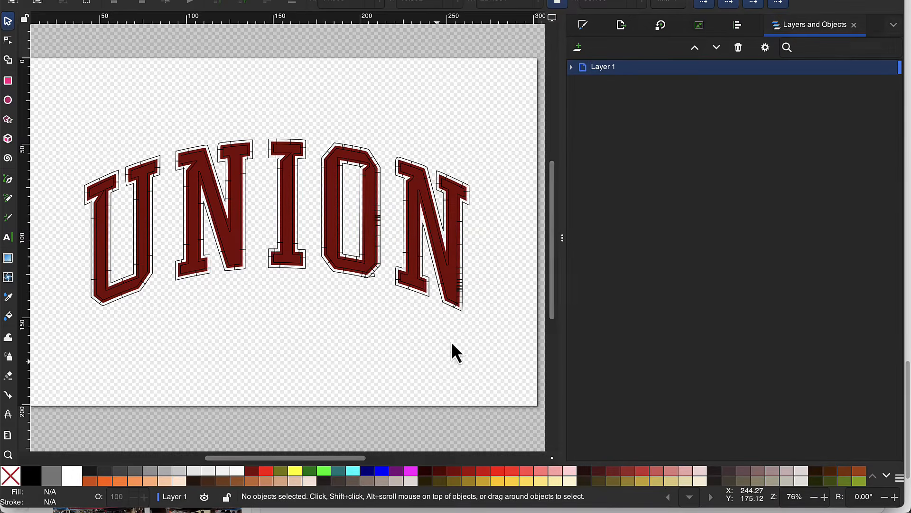
Expand Layer 1 and go through its satin paths to identify which letter each one outlines.
left_click(572, 67)
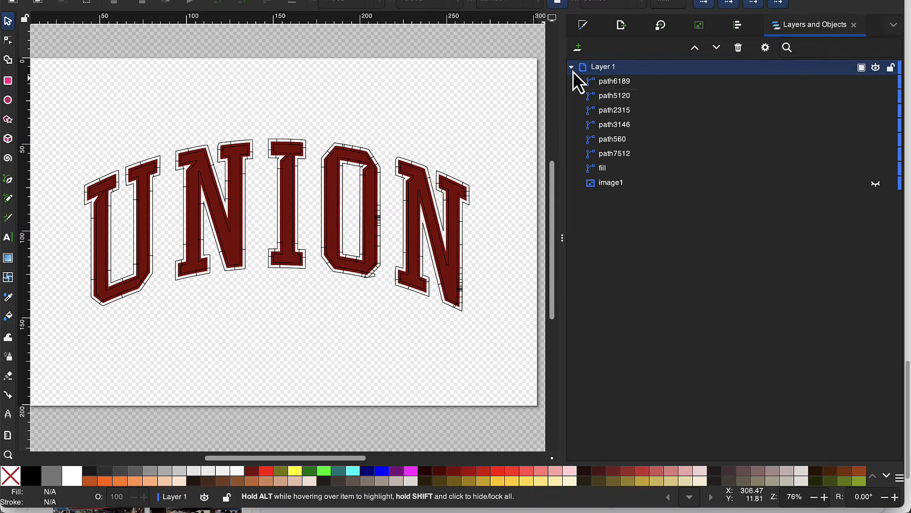
left_click(620, 81)
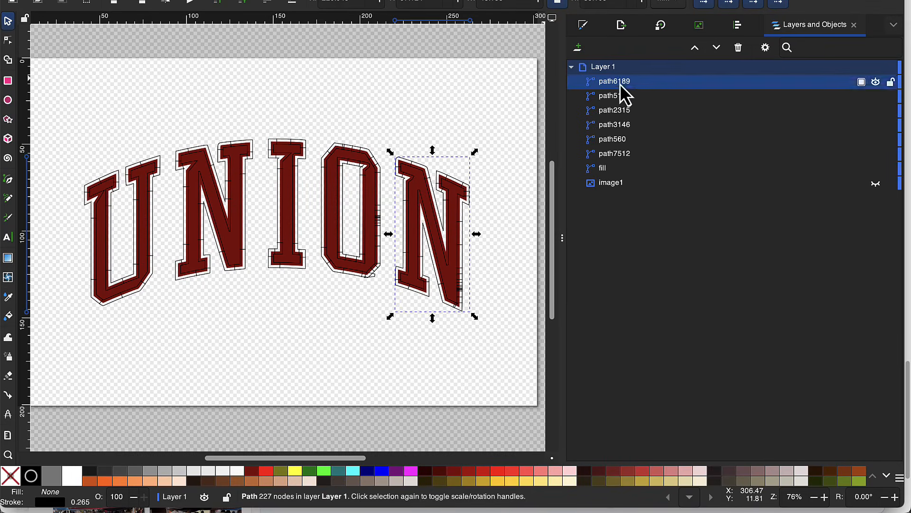
left_click(619, 96)
left_click(616, 111)
left_click(615, 123)
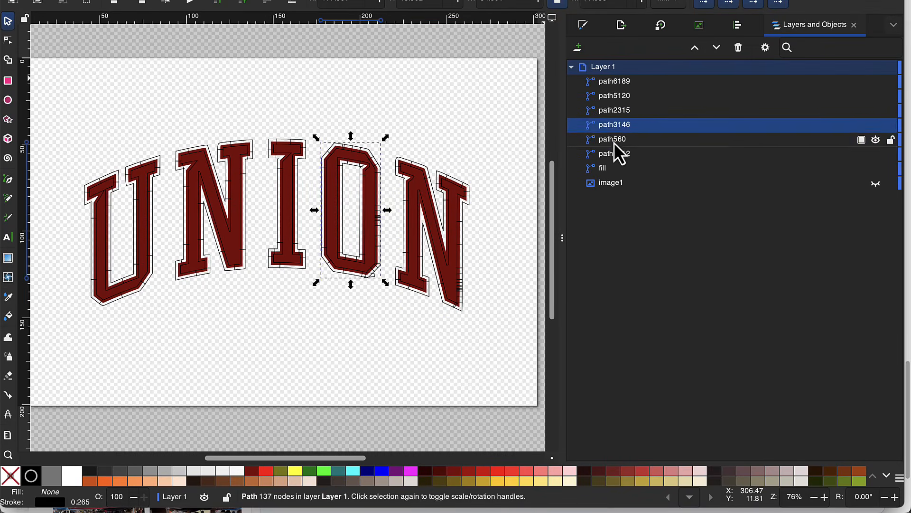
left_click(614, 140)
left_click(617, 154)
left_click(610, 169)
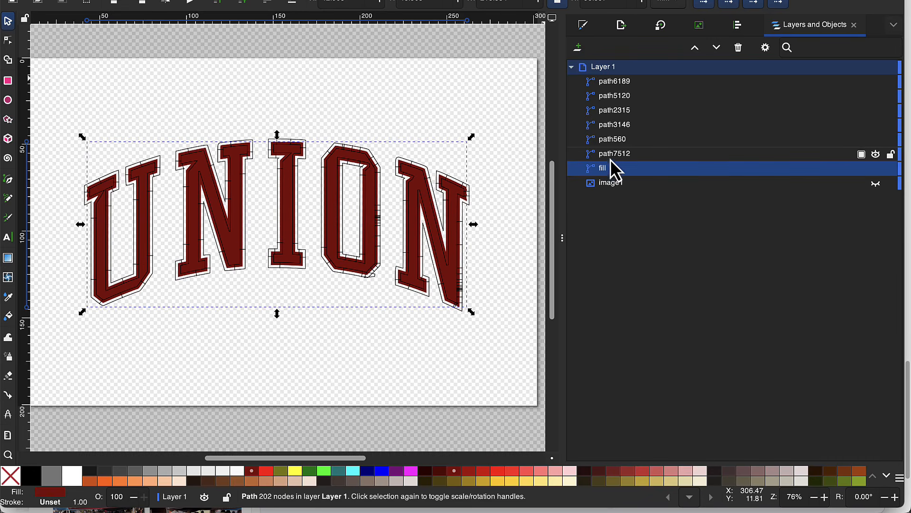
left_click(611, 157)
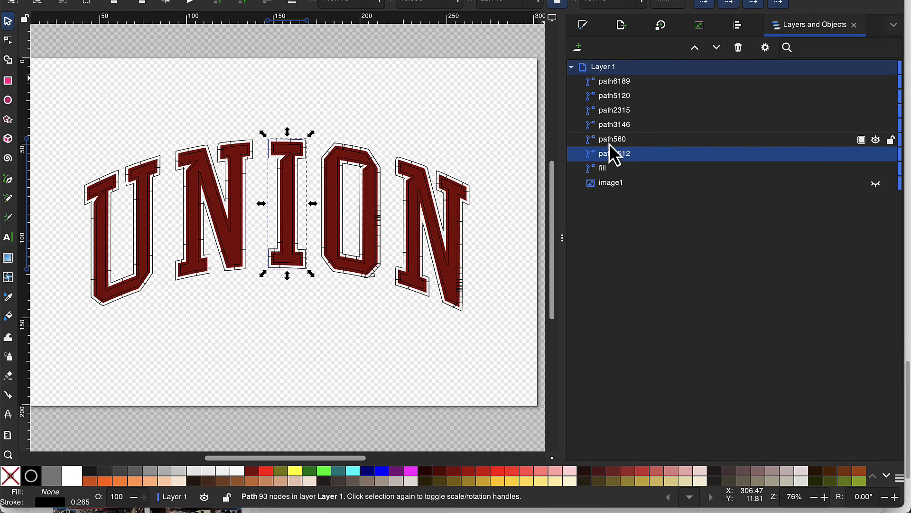
left_click(609, 143)
left_click(609, 128)
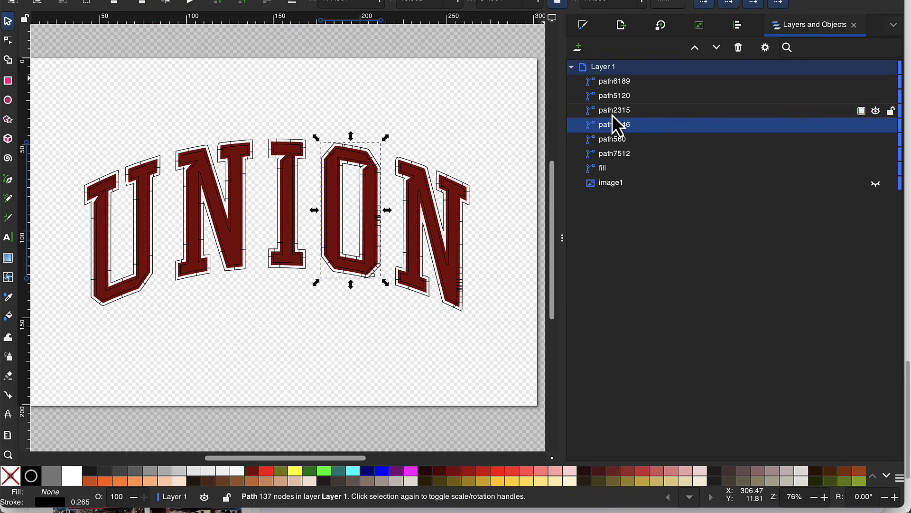
left_click(613, 113)
left_click(613, 101)
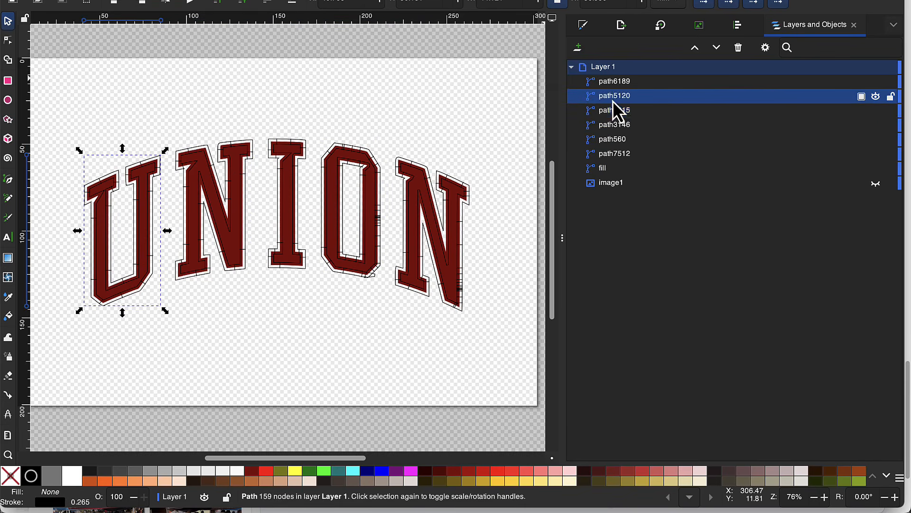
Reorder the satin outlines, placing the U directly above the fill path and the first N directly above the U.
left_click_drag(616, 98, 620, 156)
left_click(621, 86)
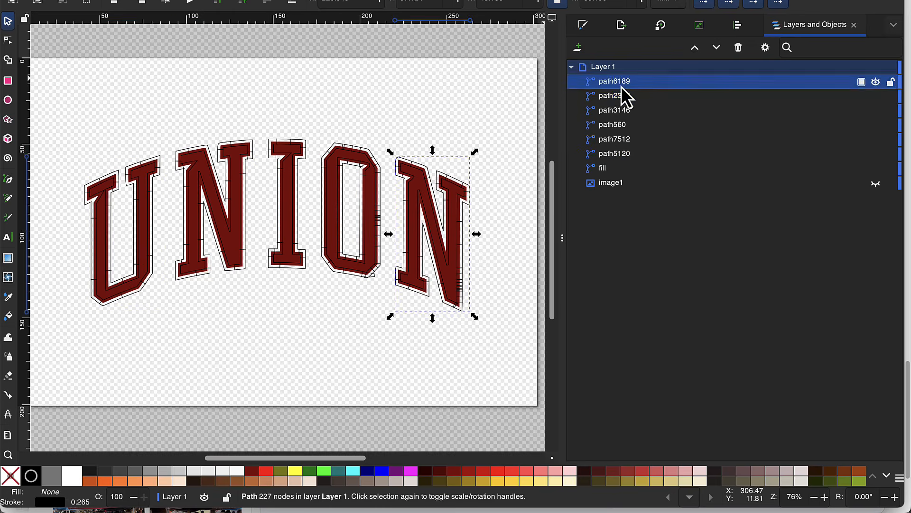
left_click(621, 100)
left_click_drag(617, 103, 617, 144)
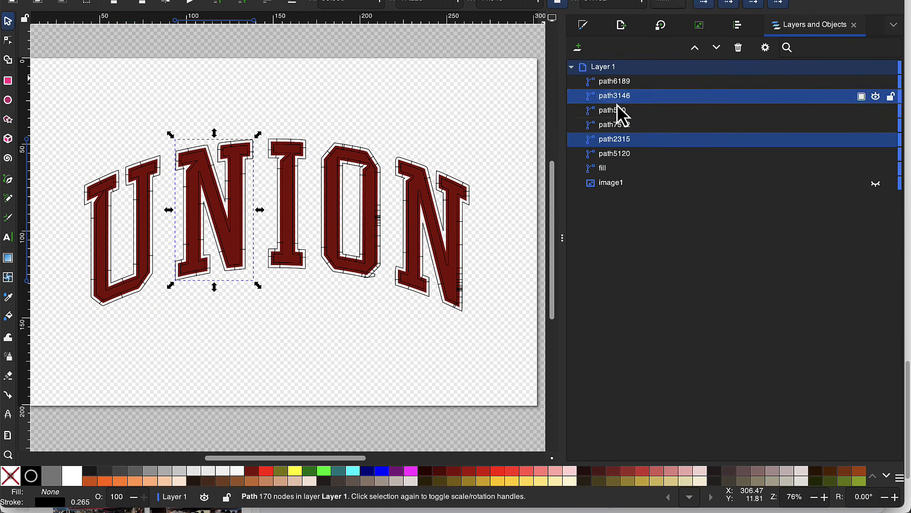
left_click(616, 110)
left_click(617, 123)
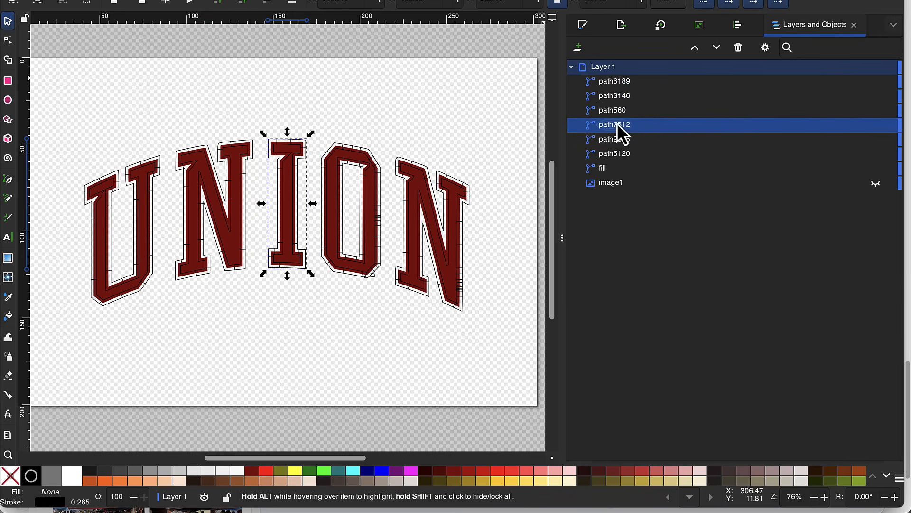
left_click(615, 110)
left_click(614, 96)
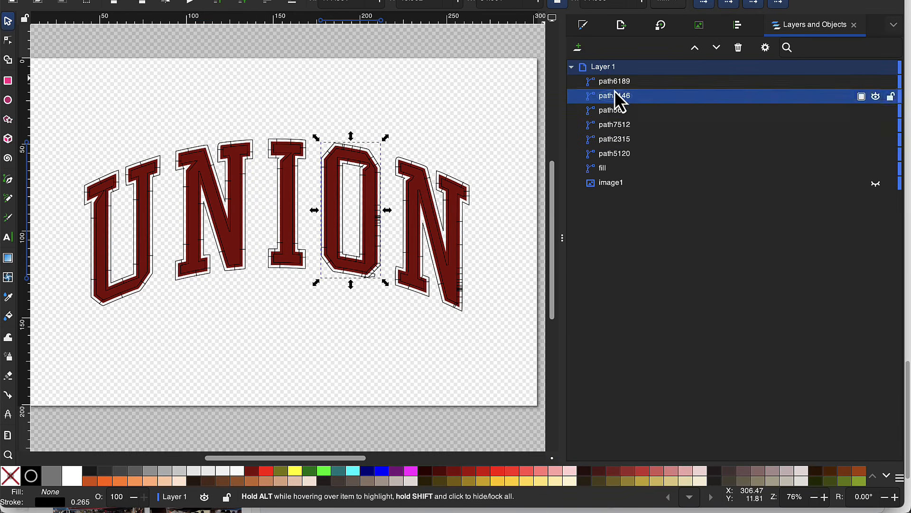
left_click(613, 82)
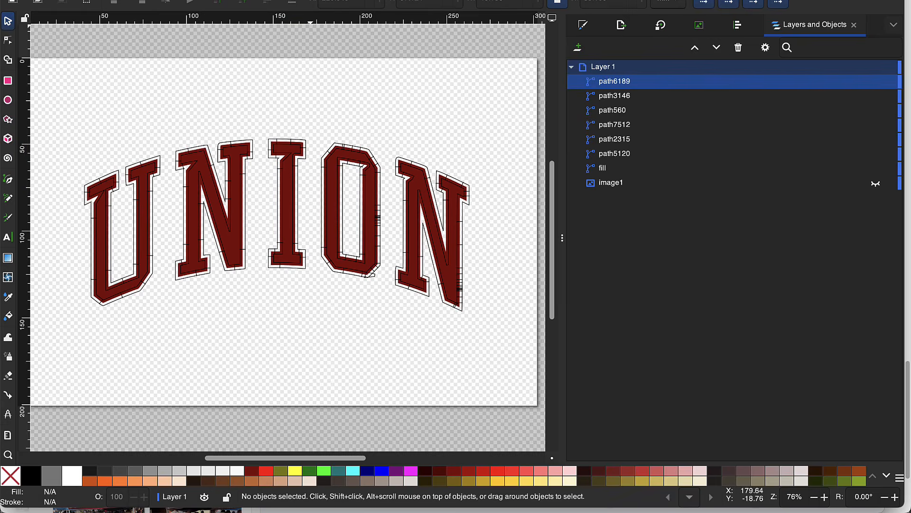
Check the satin and zig-zag underlay settings of the whole UNION design in the Ink/Stitch Params and apply them.
left_click(327, 0)
mouse_move(339, 98)
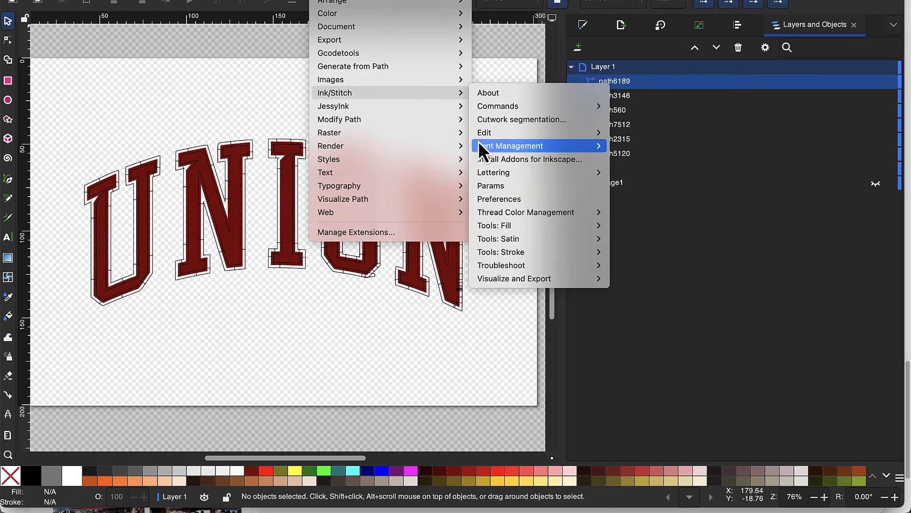
left_click(486, 186)
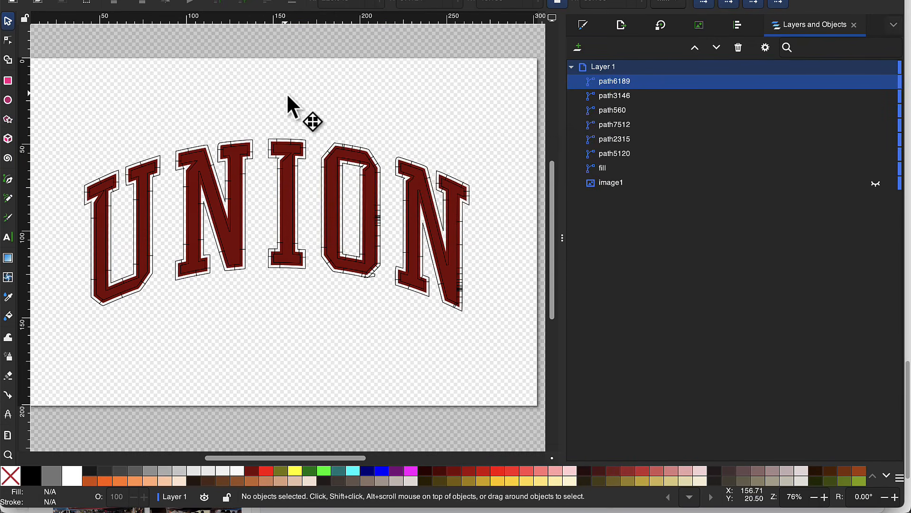
left_click(599, 67)
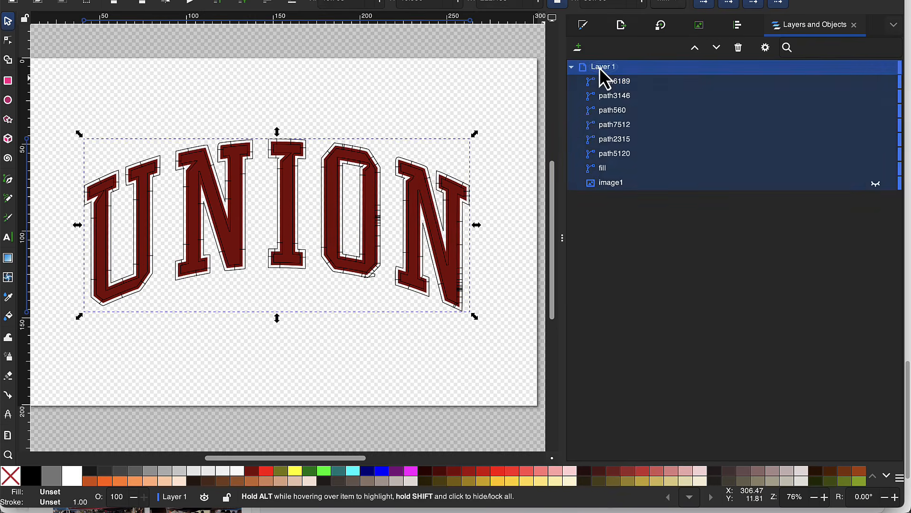
left_click(506, 87)
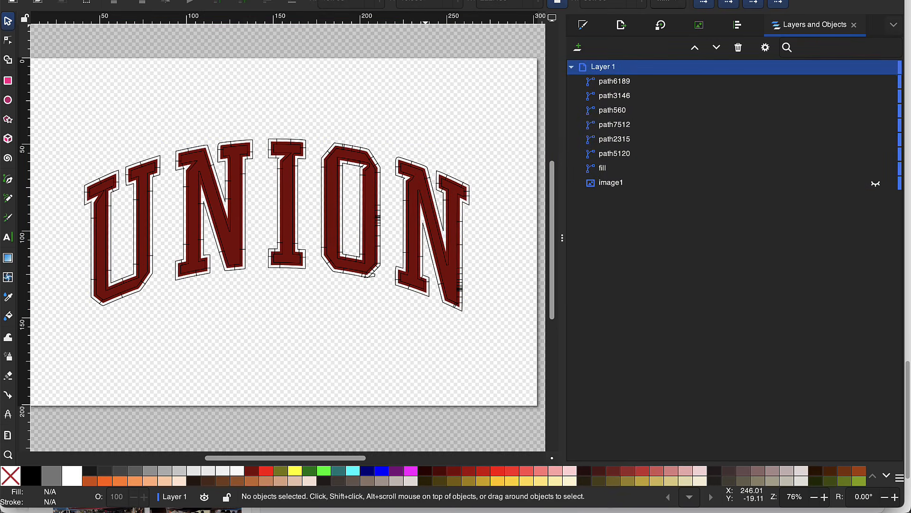
left_click(327, 1)
mouse_move(361, 92)
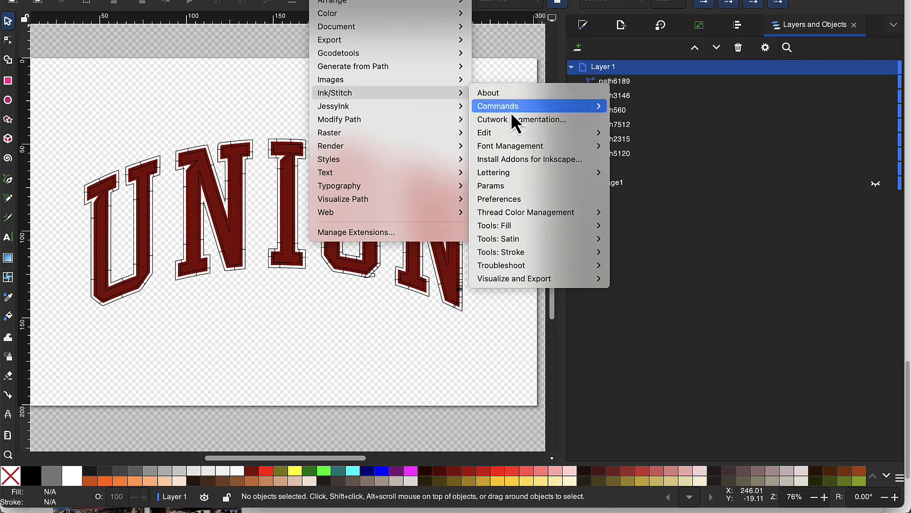
left_click(552, 188)
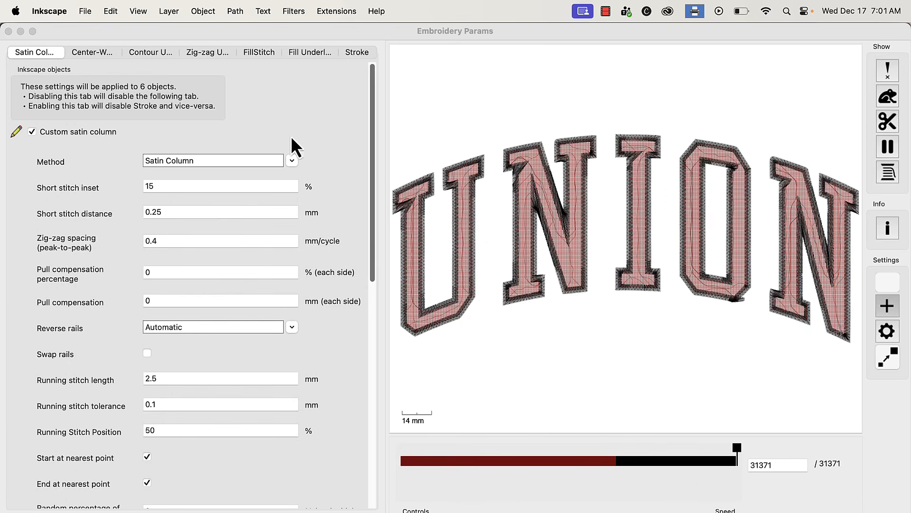
left_click(204, 52)
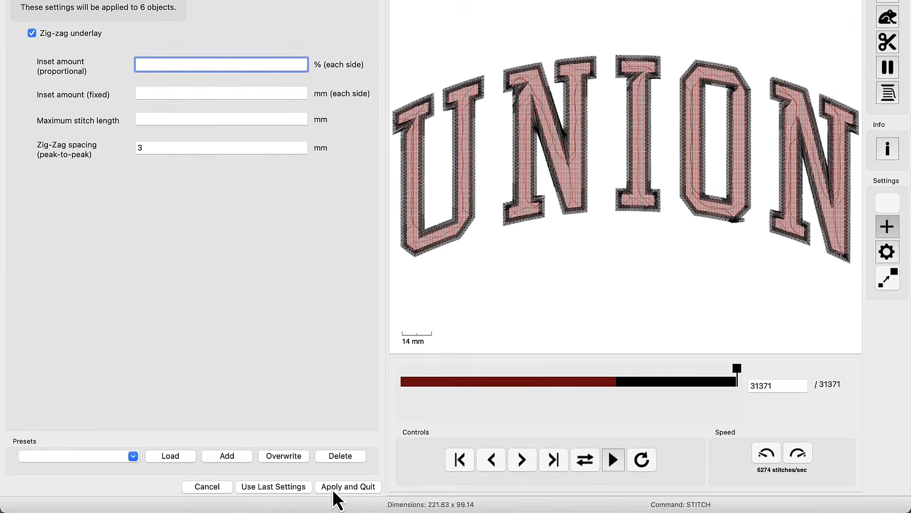
left_click(348, 486)
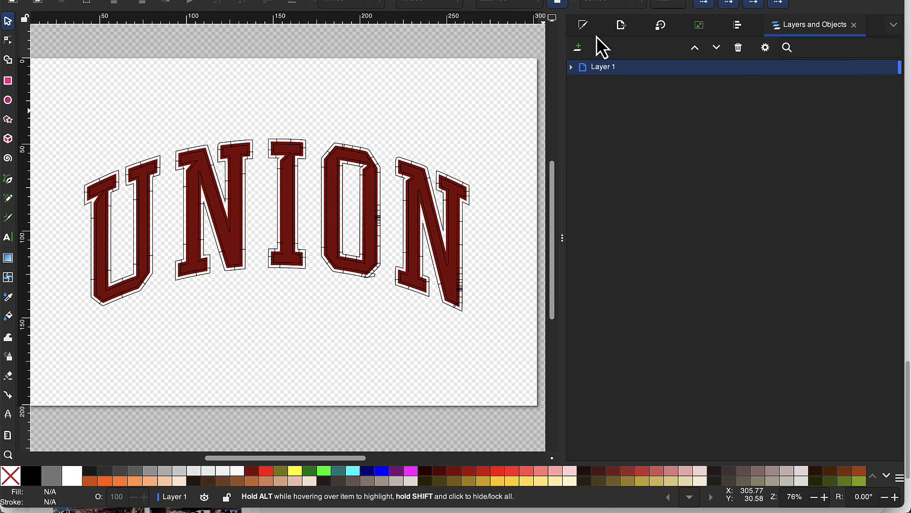
Export the page in the Ink/Stitch Brother Embroidery Format (.pes) under the file name WordMark with Outline.
left_click(619, 25)
left_click(818, 412)
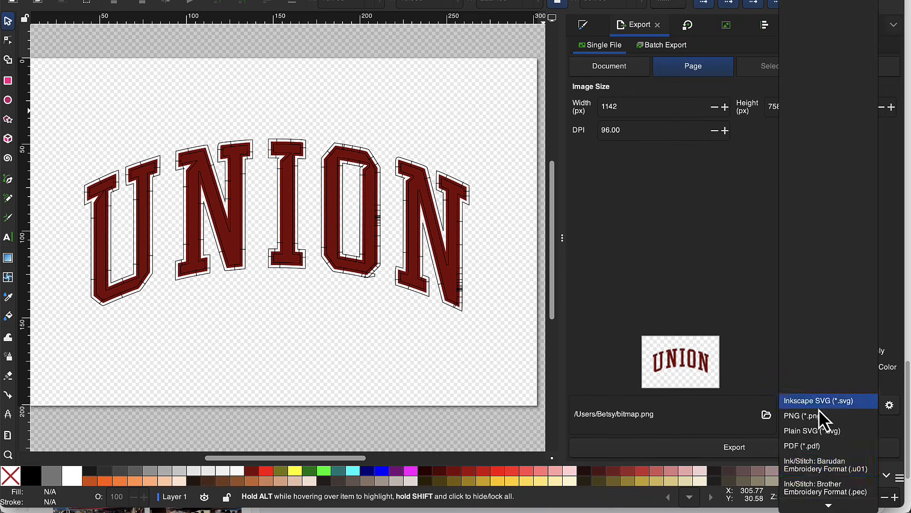
left_click(818, 478)
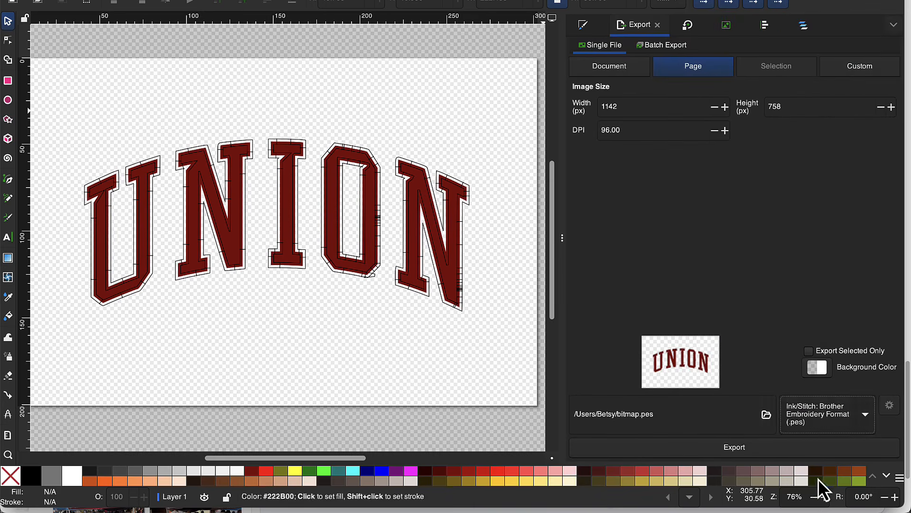
double_click(624, 413)
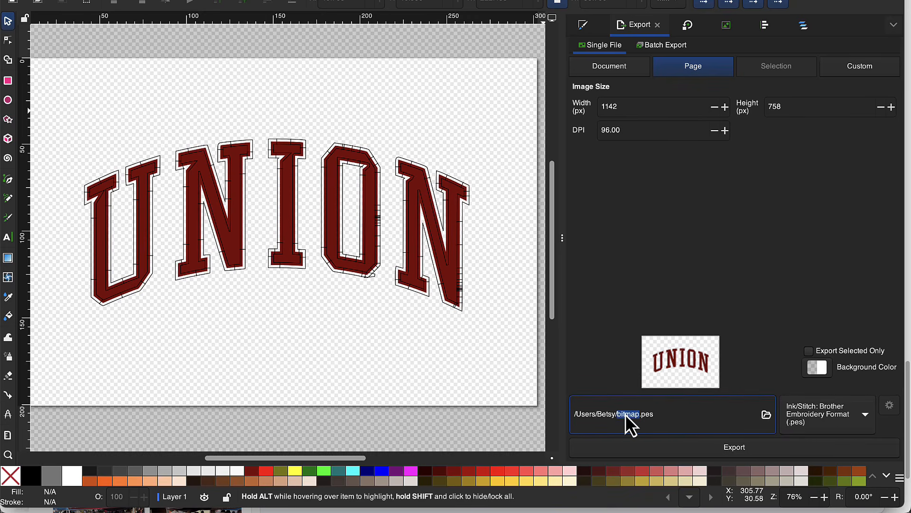
type("WordMark with Outline")
left_click(699, 447)
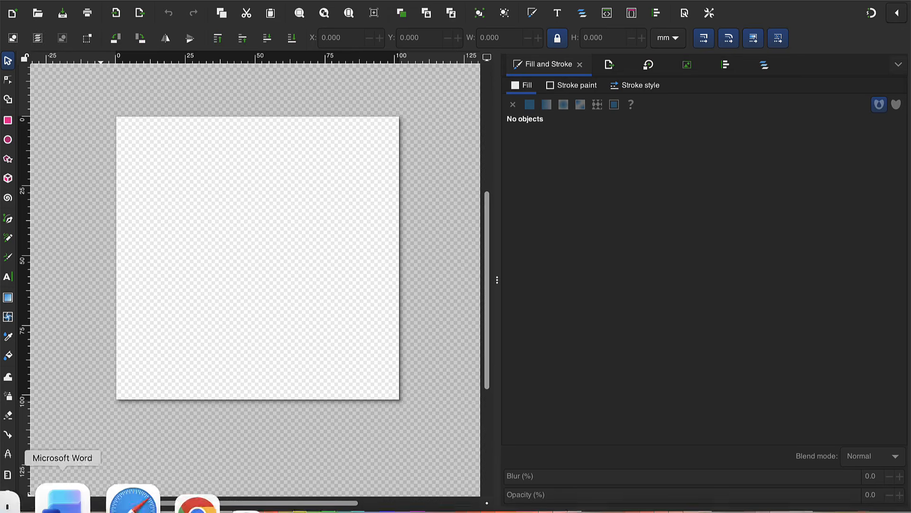
Import Union_Wordmark_Black.jpg from the Union Logos folder in Finder into the blank document as an embedded image.
left_click(43, 496)
left_click_drag(509, 199, 215, 235)
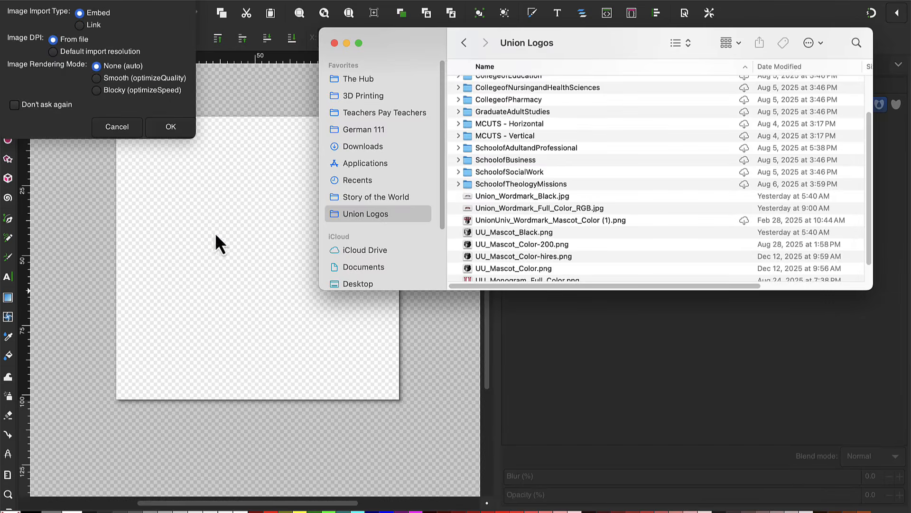
left_click(166, 128)
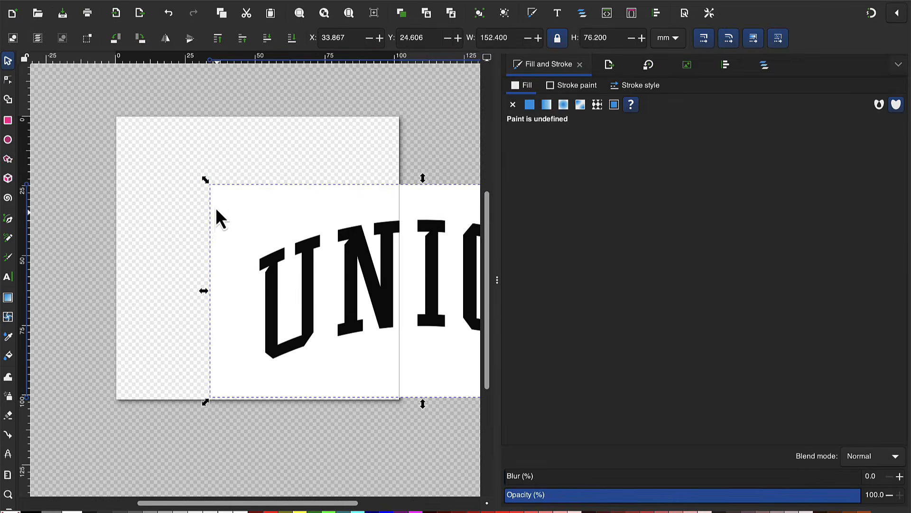
Scale the wordmark image down to about 98.4 mm wide and position it within the page width.
left_click_drag(205, 180, 336, 261)
left_click_drag(422, 321, 218, 262)
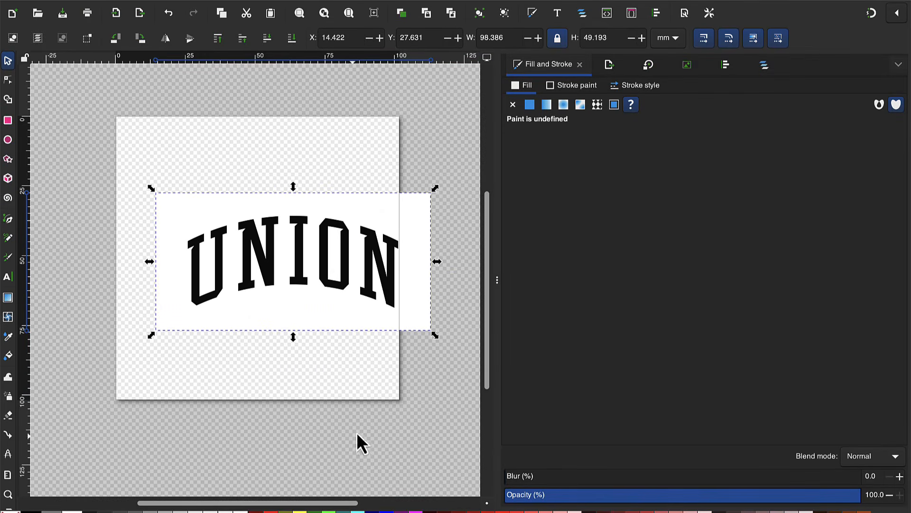
left_click_drag(335, 264, 298, 247)
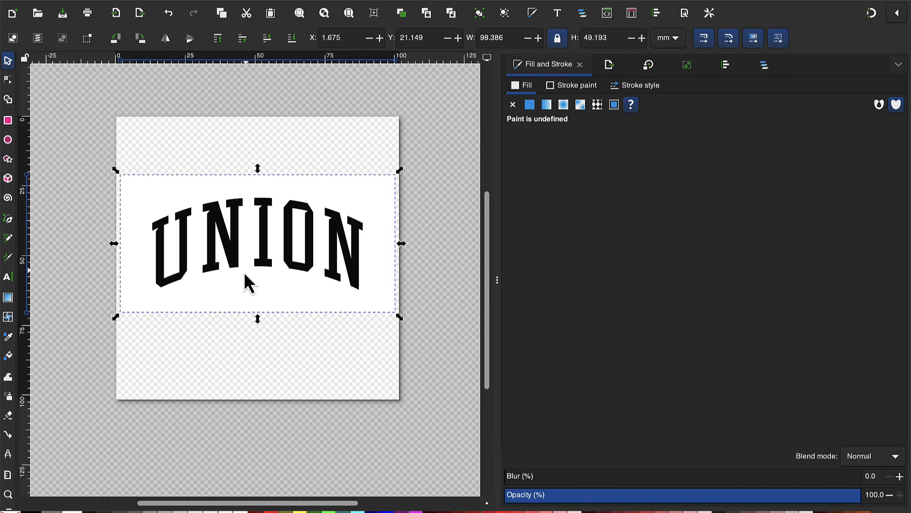
Lower the opacity of the wordmark image to about 19.5% and deselect it.
left_click(764, 65)
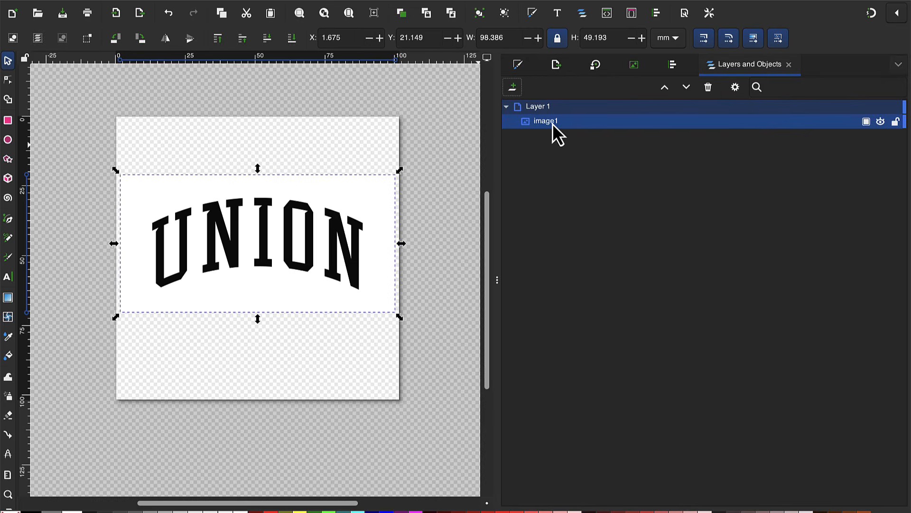
left_click(866, 122)
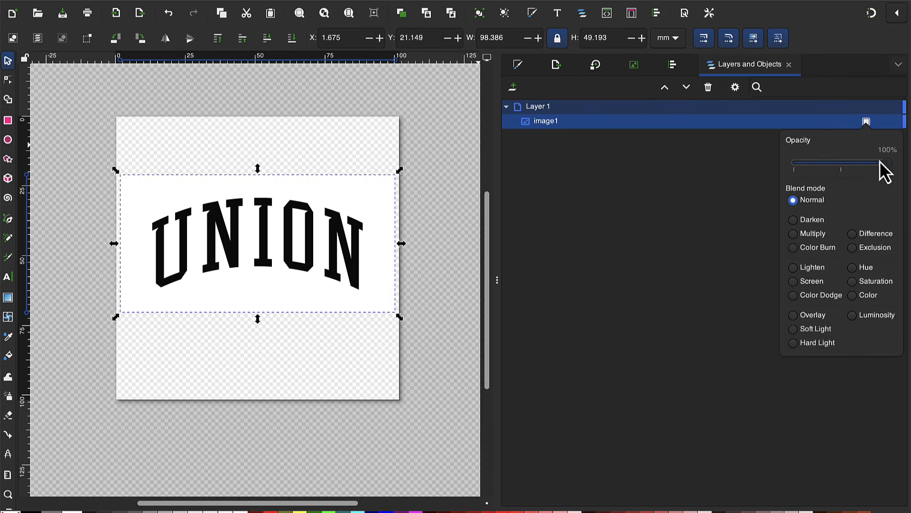
left_click_drag(881, 163, 806, 168)
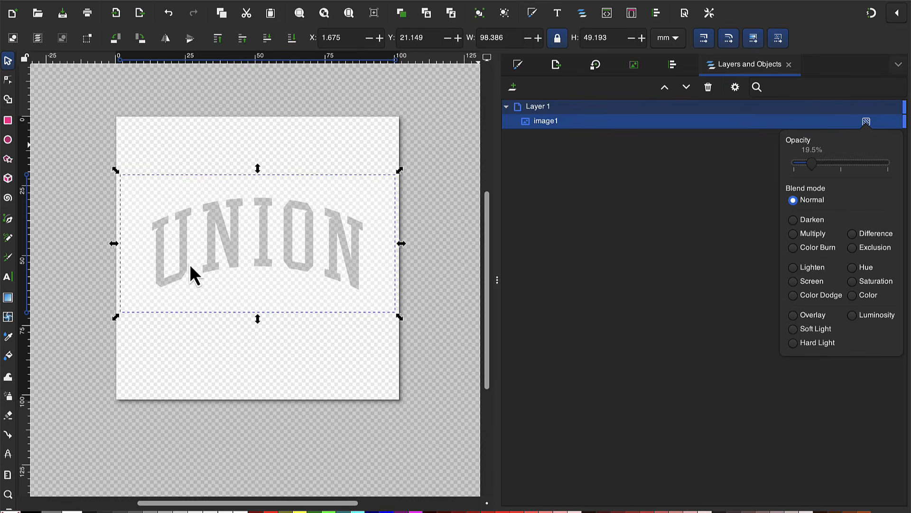
left_click(118, 278)
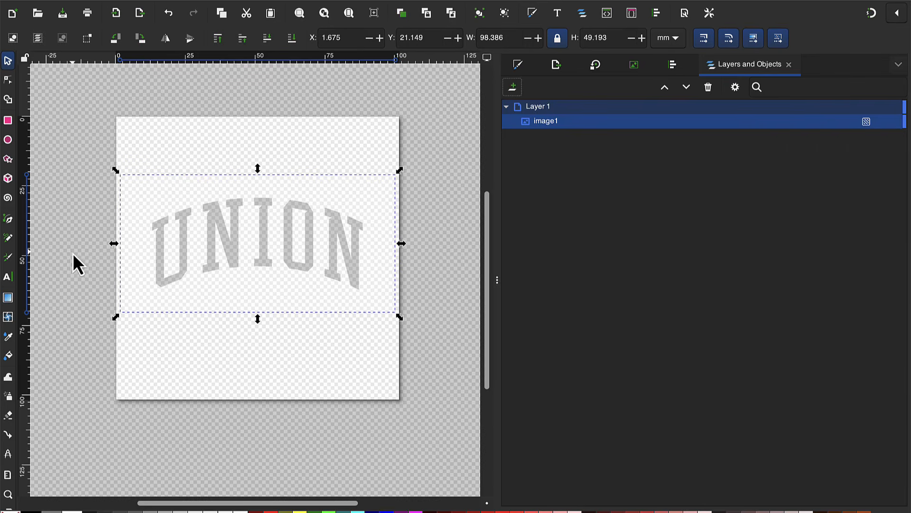
left_click(73, 251)
Draw a straight Pen path along the middle of the U's left serif, from one end to the other.
left_click(8, 220)
scroll(162, 239, "up", 3, "ctrl")
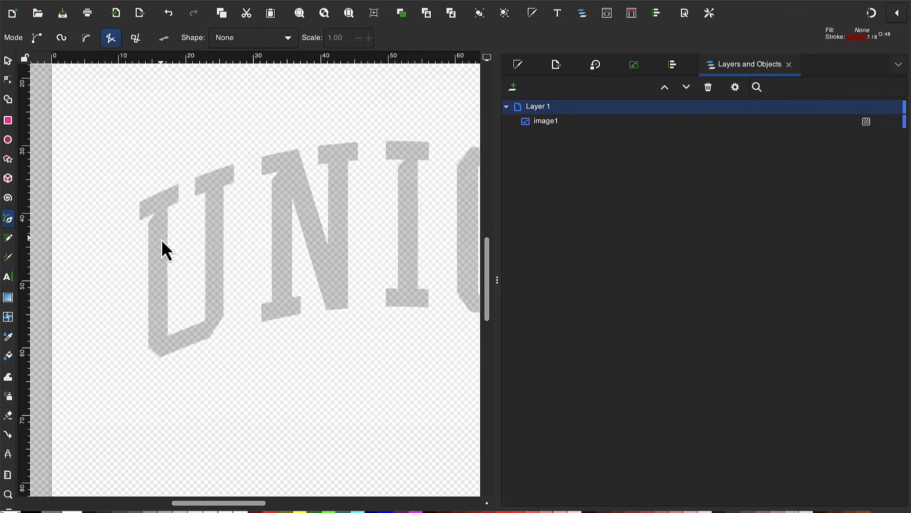
scroll(161, 239, "up", 1, "ctrl")
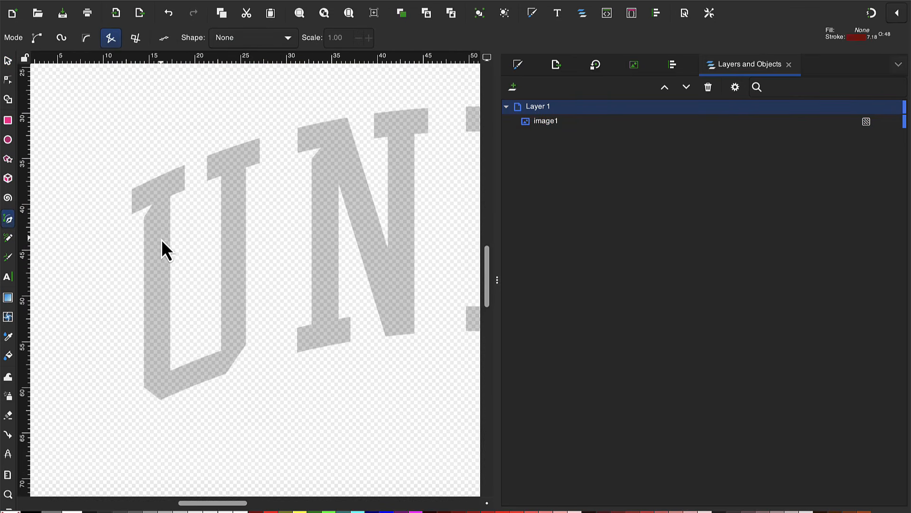
left_click(133, 200)
left_click(184, 179)
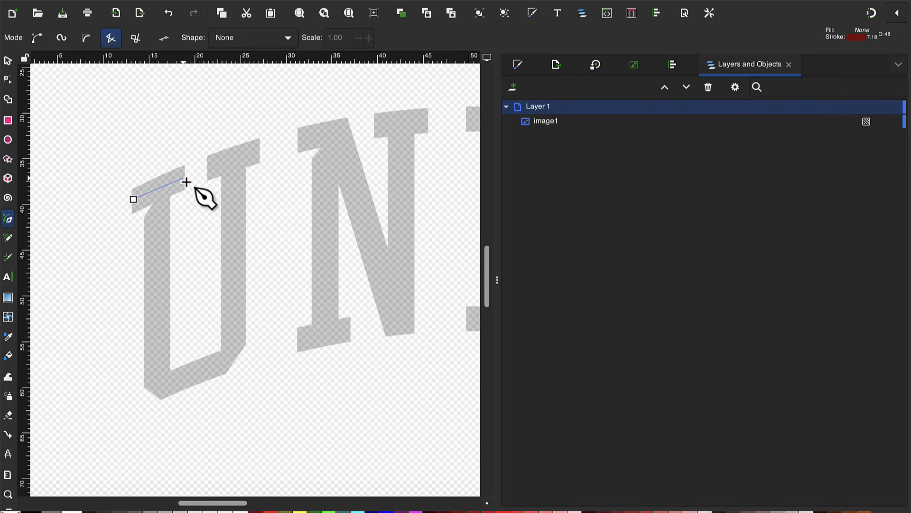
key("Return")
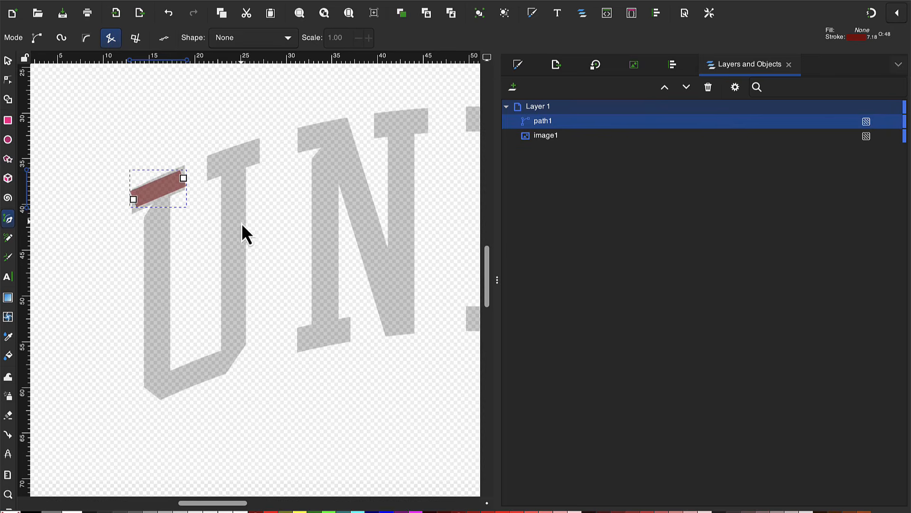
Check that the serif line has no fill and a flat dark red stroke, and set its stroke width to 2.3 mm.
left_click(519, 68)
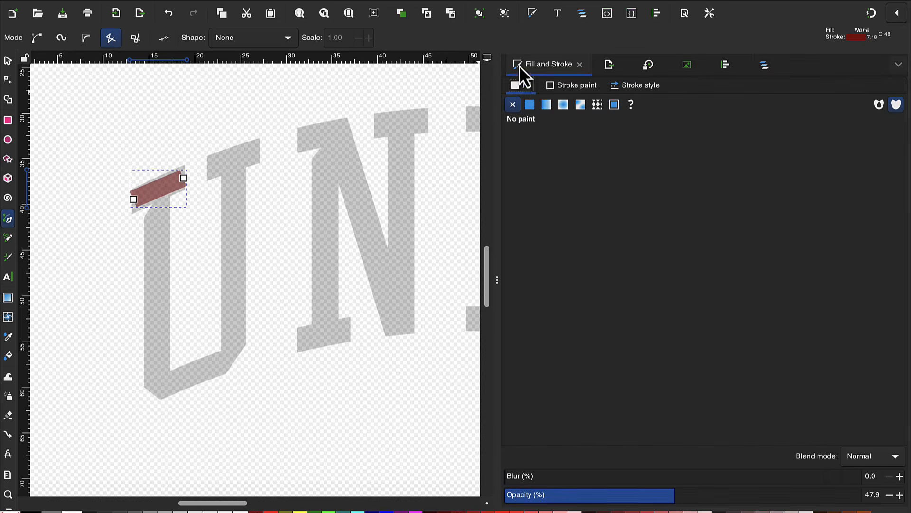
left_click(513, 108)
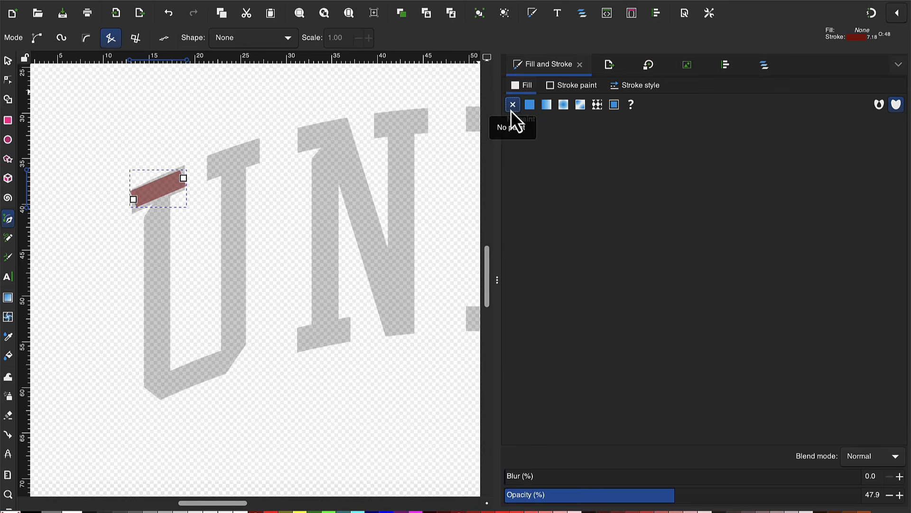
left_click(582, 89)
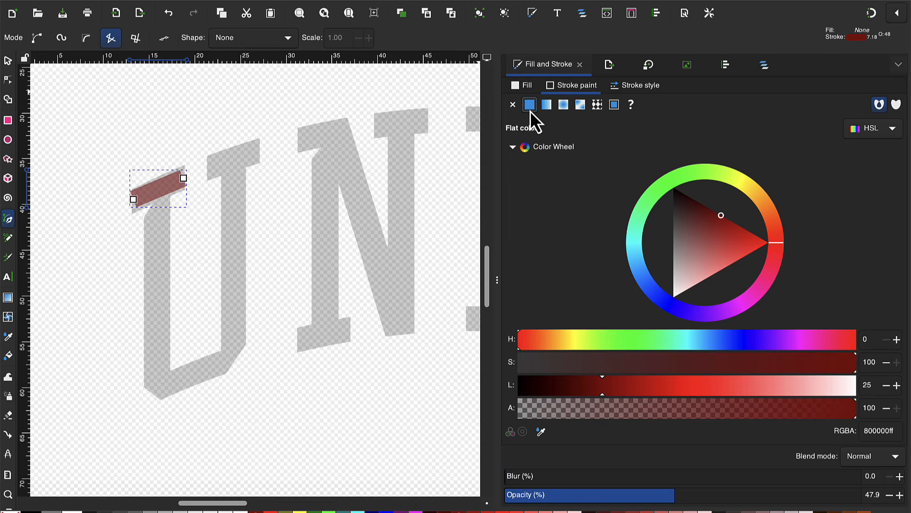
left_click(633, 88)
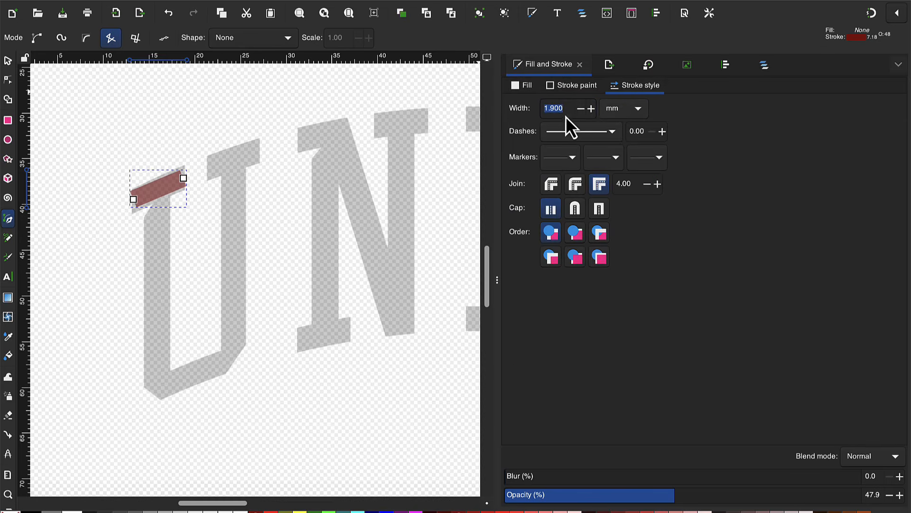
left_click(591, 108)
left_click(592, 108)
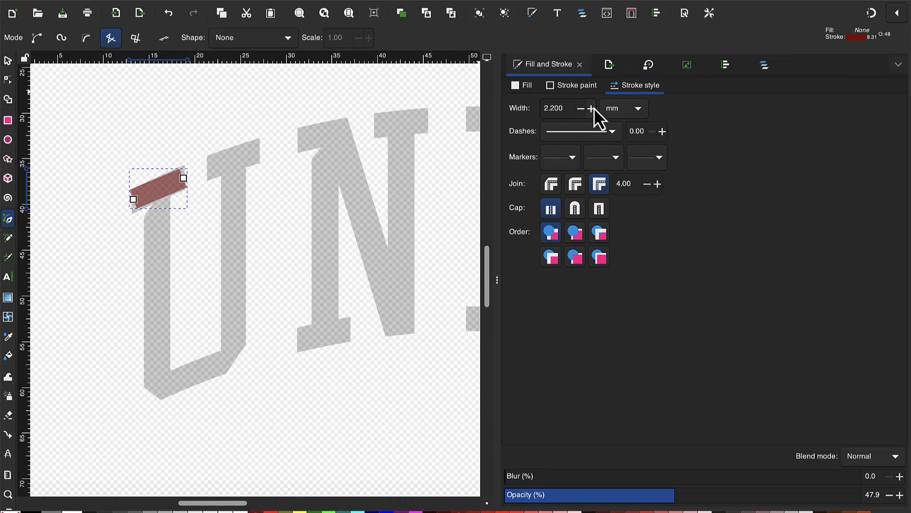
left_click(592, 108)
left_click(592, 109)
Trace the centre of the U's body with one straight-segment path and its right serif with a separate straight line.
left_click(161, 192)
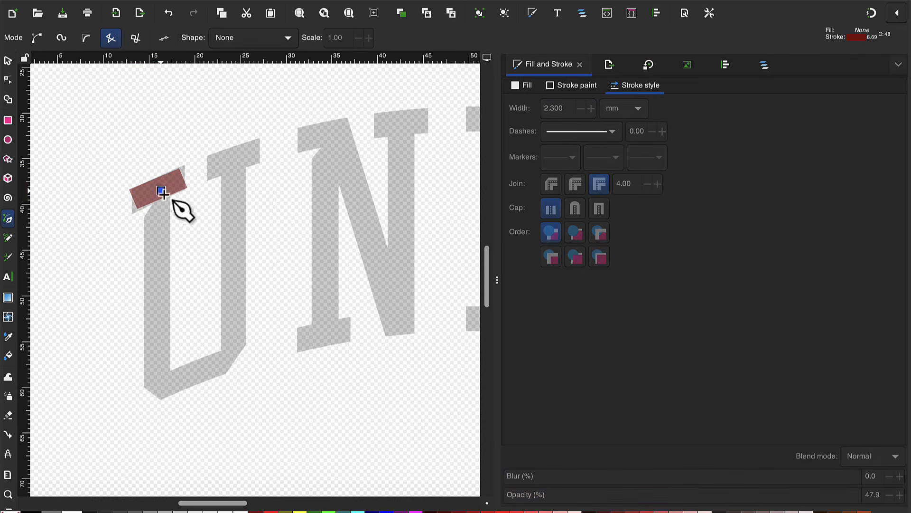
left_click(158, 373)
left_click(172, 383)
left_click(224, 366)
left_click(234, 340)
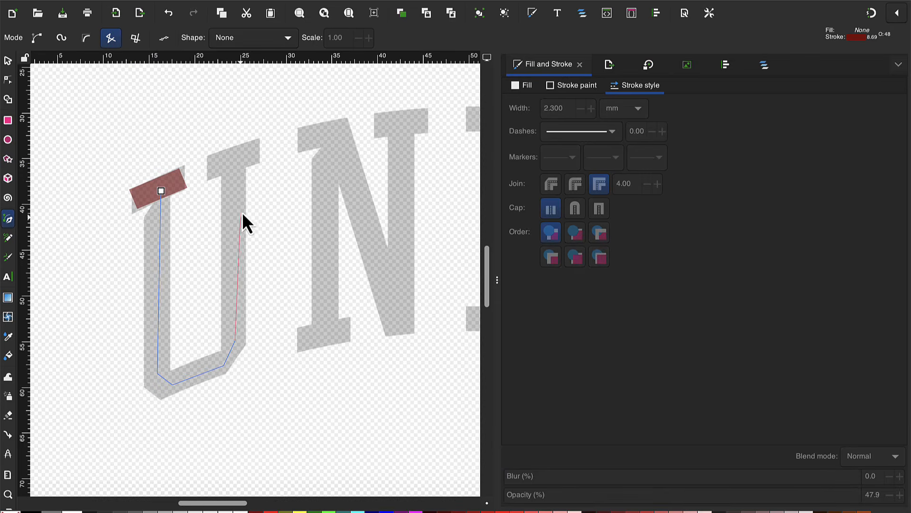
left_click(232, 162)
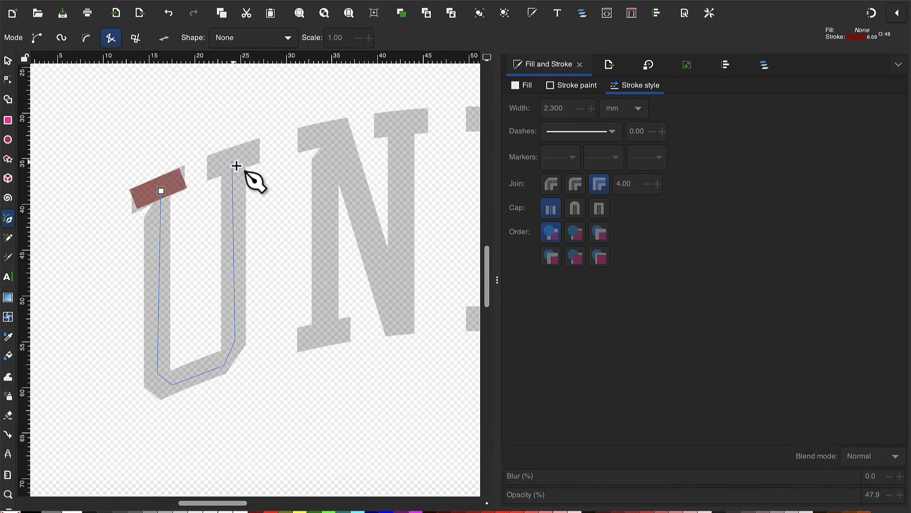
double_click(233, 161)
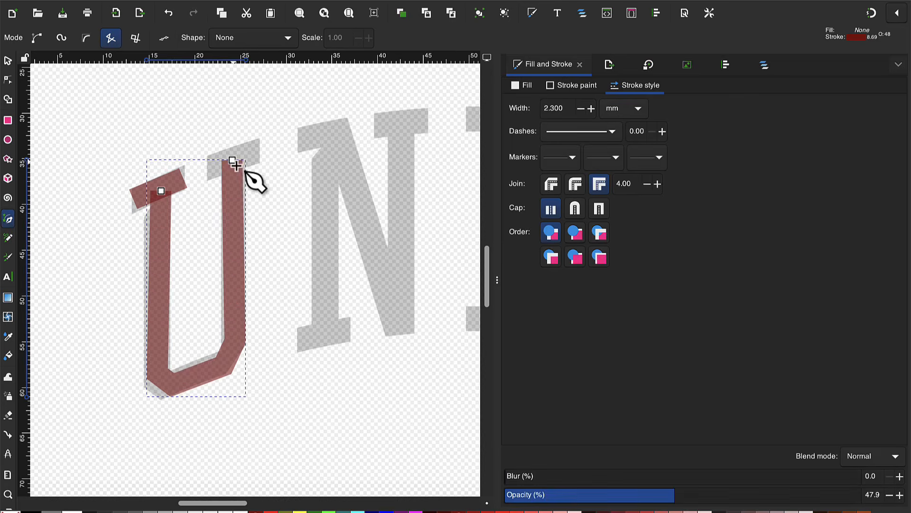
left_click(208, 166)
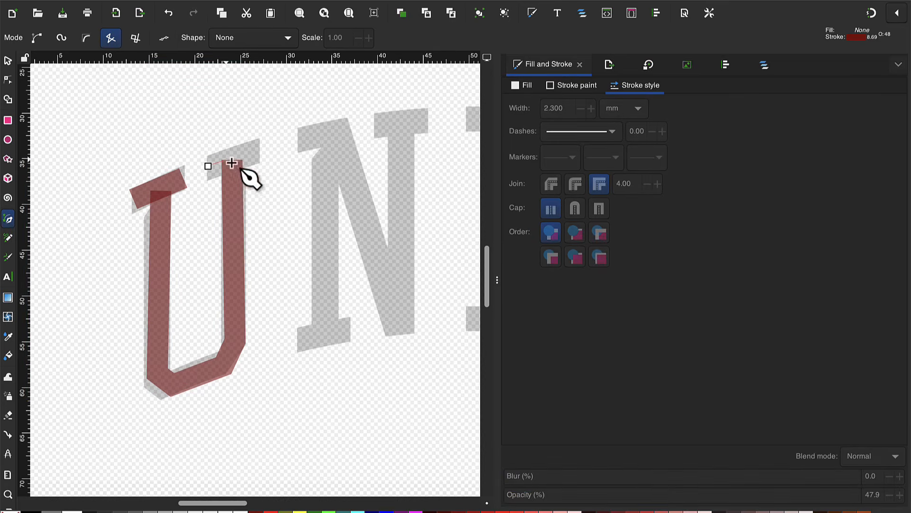
double_click(258, 152)
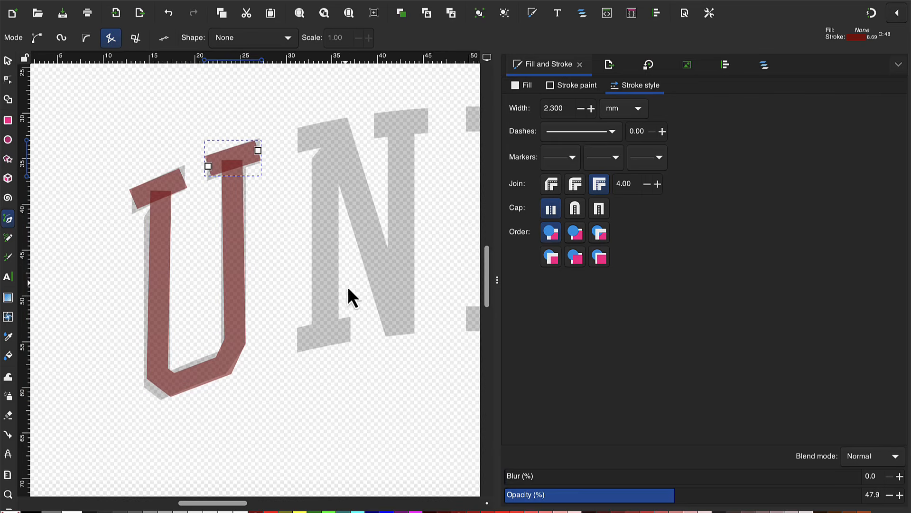
Trace the first N's bottom serif and left stem with two separate straight Pen lines along their centres.
left_click(302, 339)
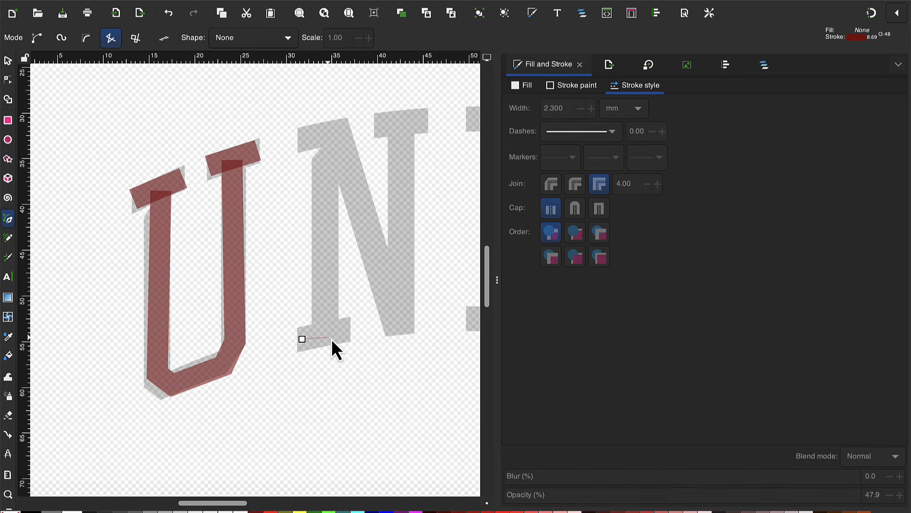
double_click(350, 330)
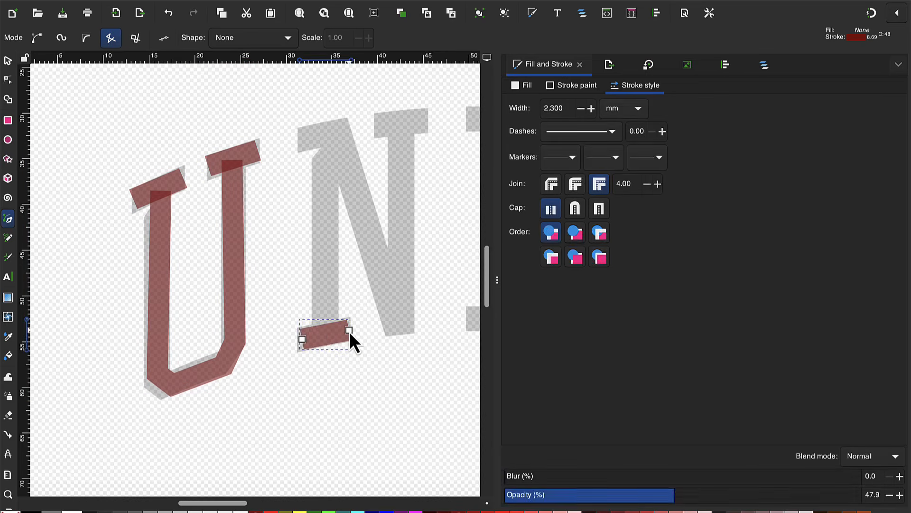
left_click(324, 334)
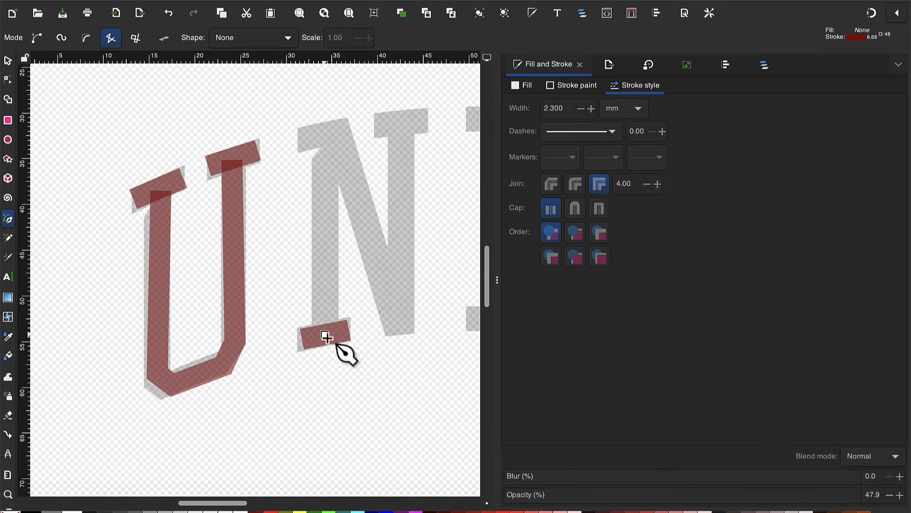
double_click(325, 154)
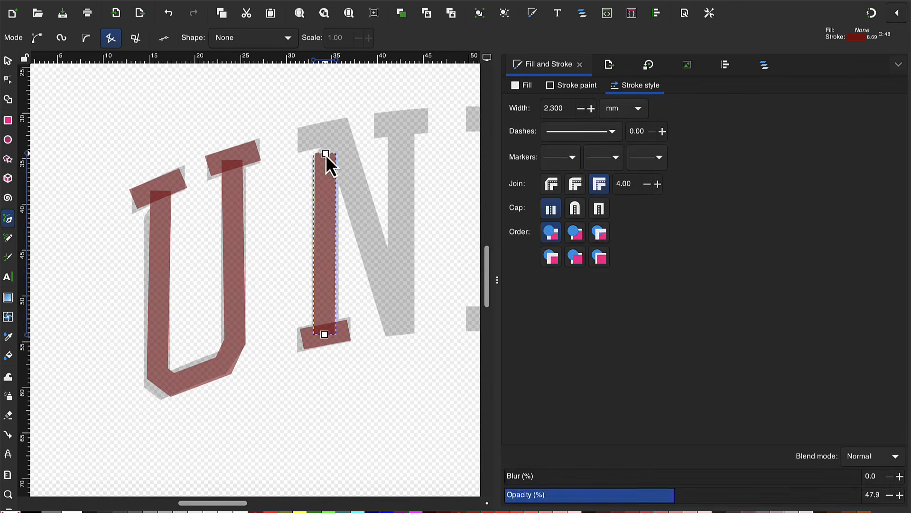
Trace the first N's upper-left serif, diagonal and right stem as one straight-segment path, and its upper-right serif as a separate line.
left_click(302, 139)
left_click(340, 134)
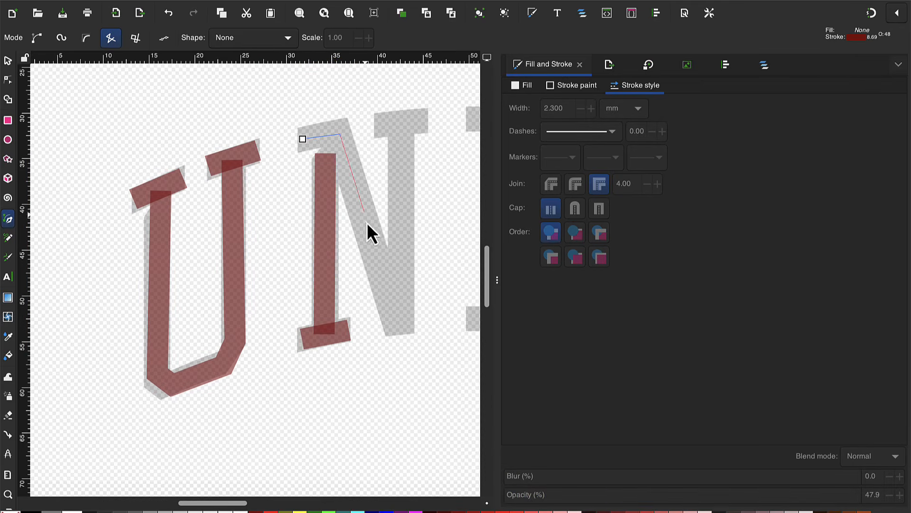
left_click(397, 318)
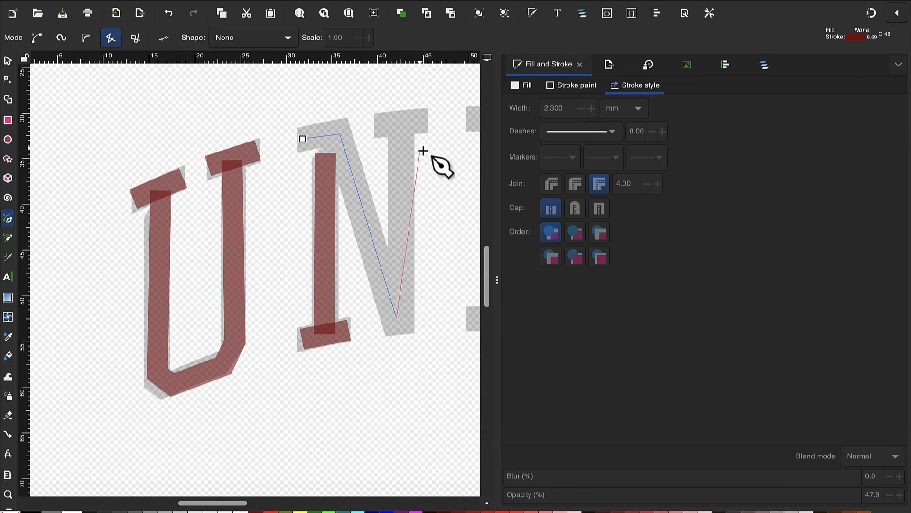
double_click(401, 125)
left_click(375, 124)
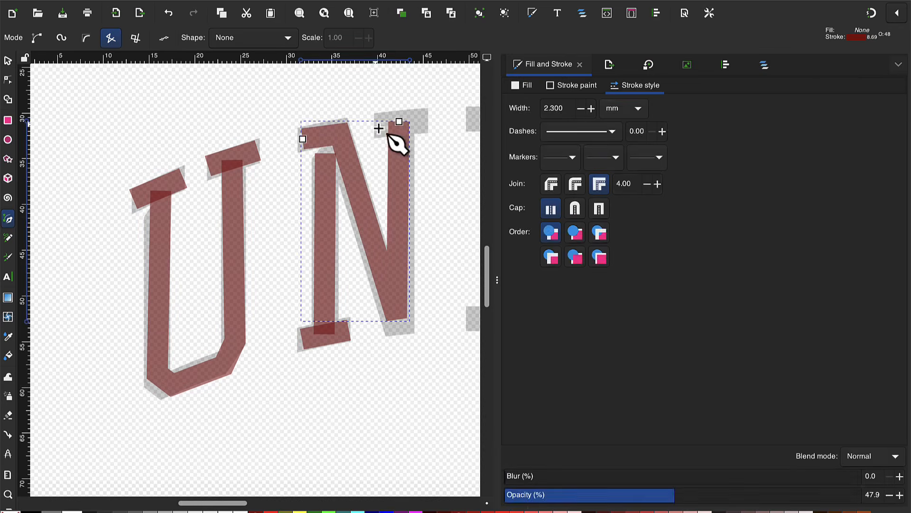
double_click(428, 124)
Trace the I with three separate straight lines along the centres of its stem, top serif and bottom serif.
scroll(412, 181, "right", 8)
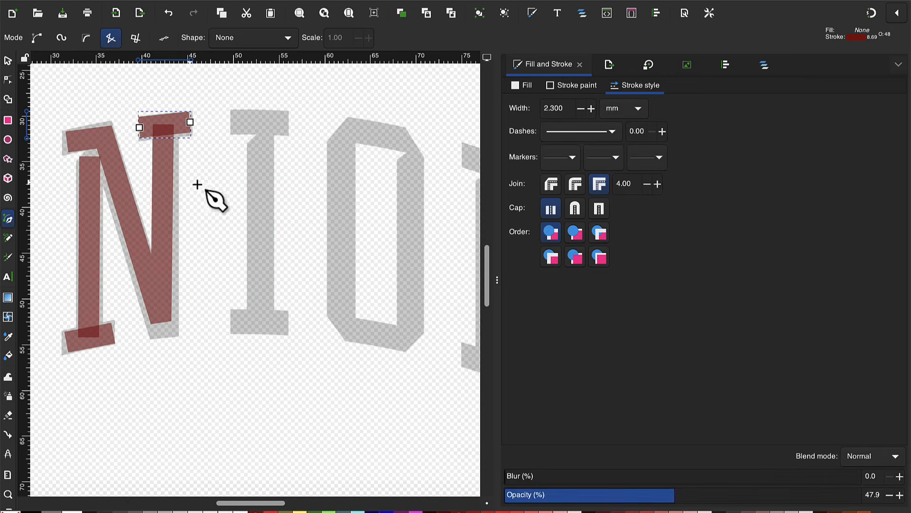
left_click(262, 128)
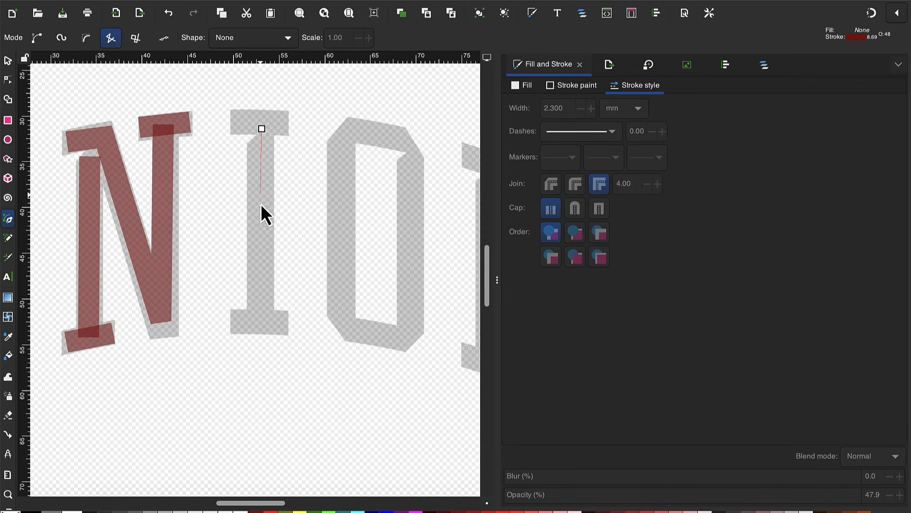
double_click(261, 316)
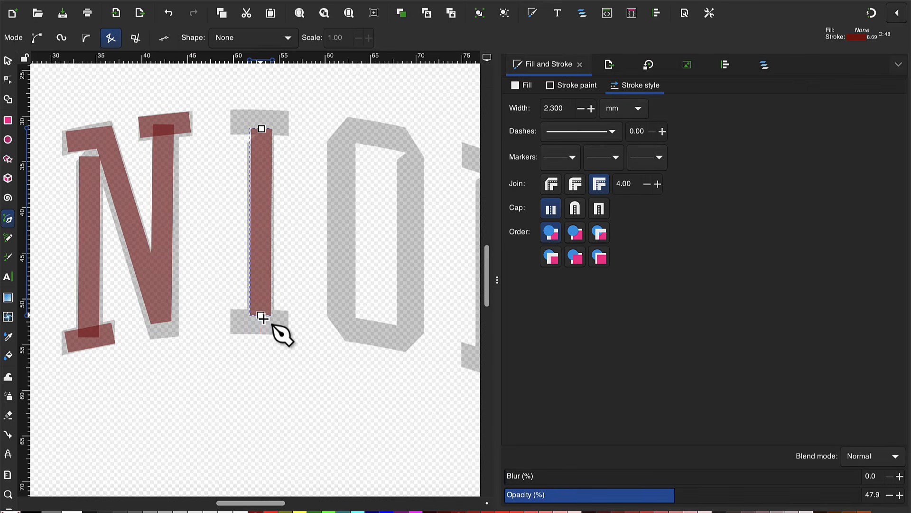
left_click(235, 122)
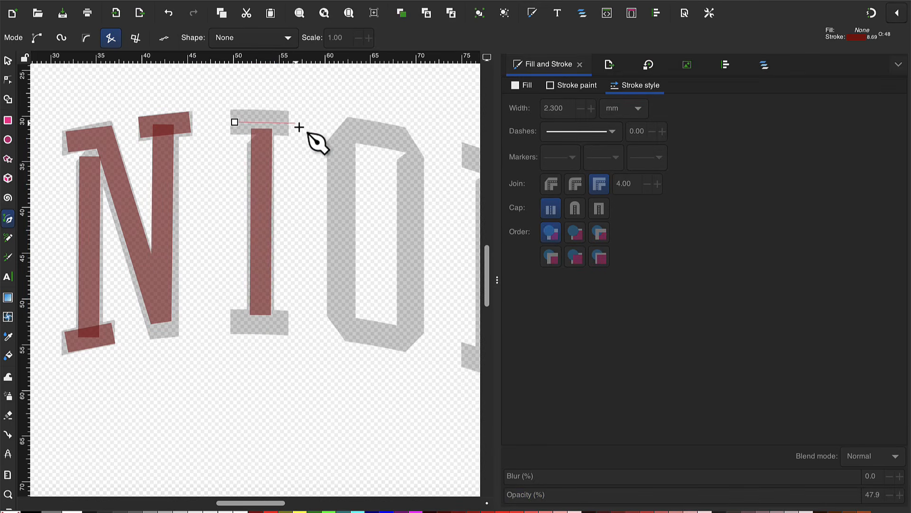
left_click(283, 123)
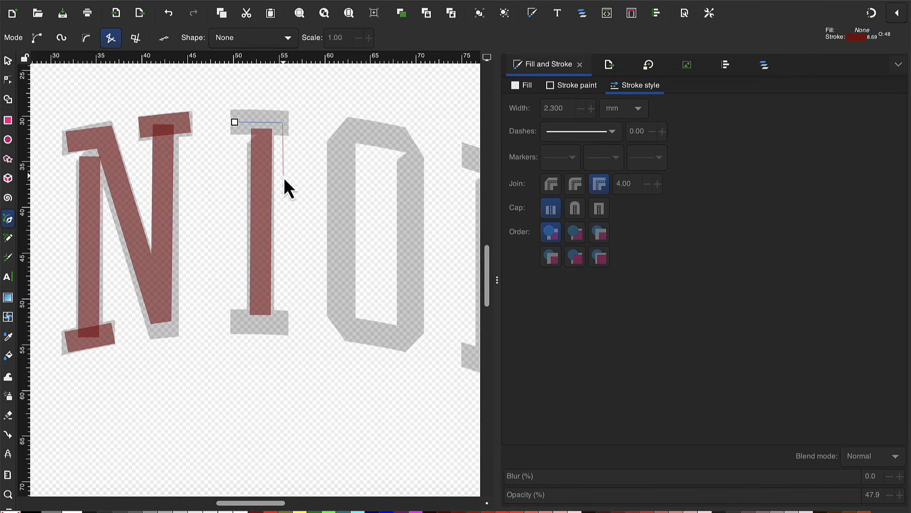
right_click(284, 178)
left_click(235, 322)
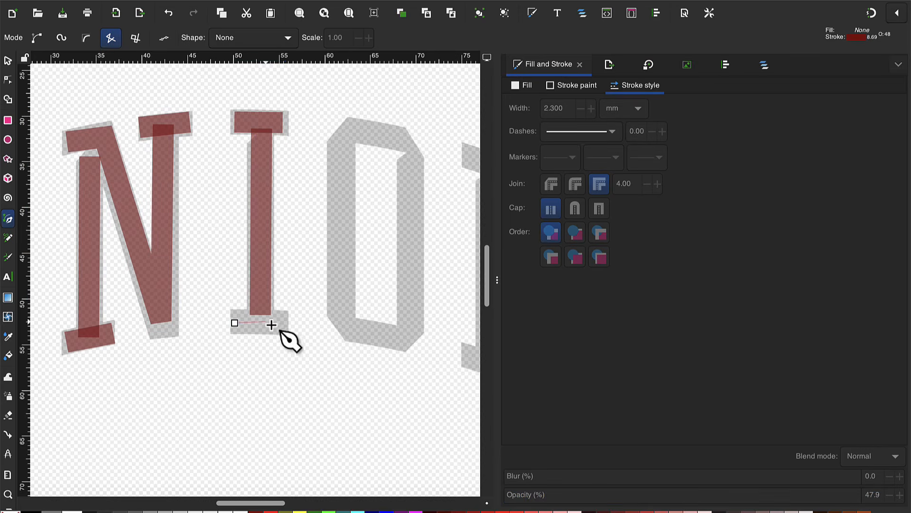
left_click(284, 323)
right_click(284, 323)
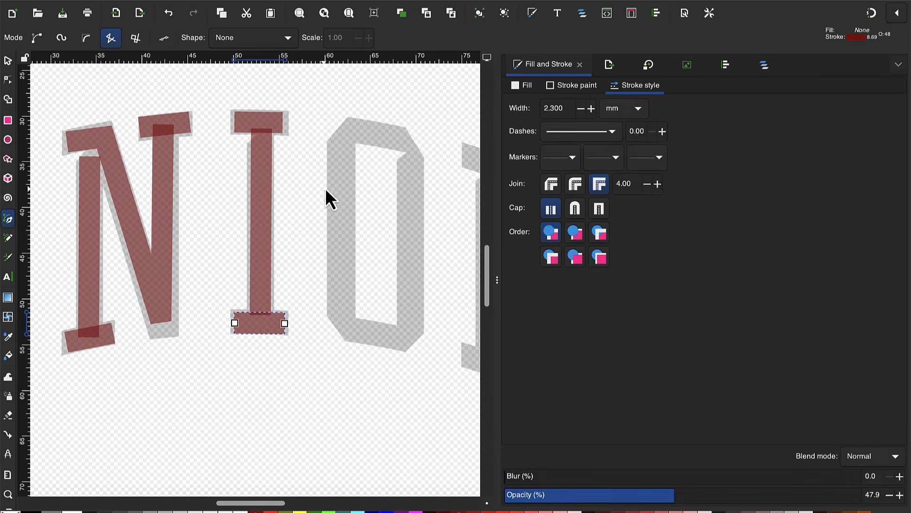
Trace the centre of the O with one closed eight-sided path of straight segments.
left_click(342, 176)
left_click(343, 315)
left_click(352, 333)
left_click(402, 343)
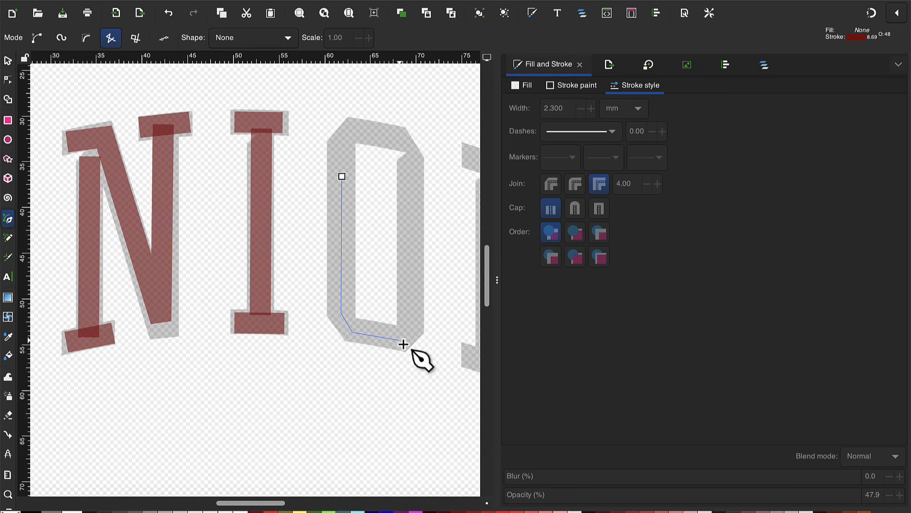
left_click(408, 324)
left_click(411, 155)
left_click(396, 136)
left_click(355, 130)
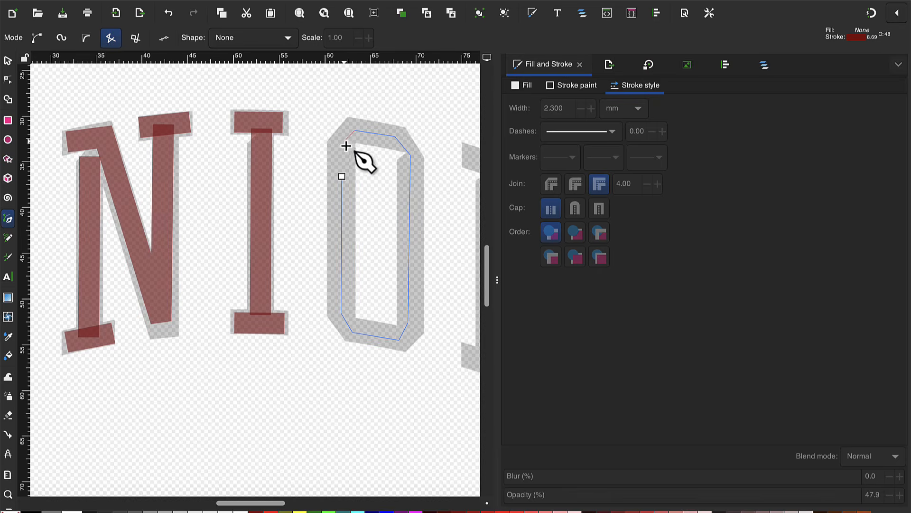
left_click(344, 177)
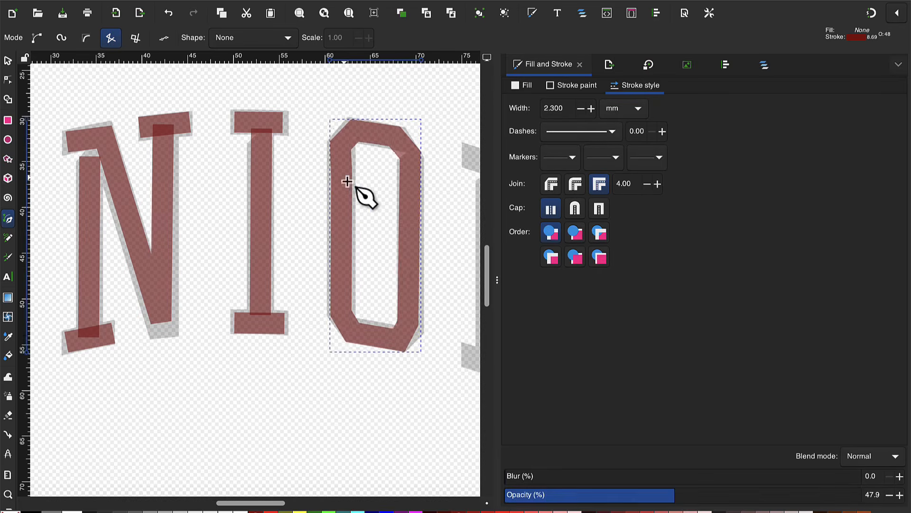
Trace the last N's bottom serif and left stem with two separate straight lines along their centres.
scroll(386, 213, "right", 10)
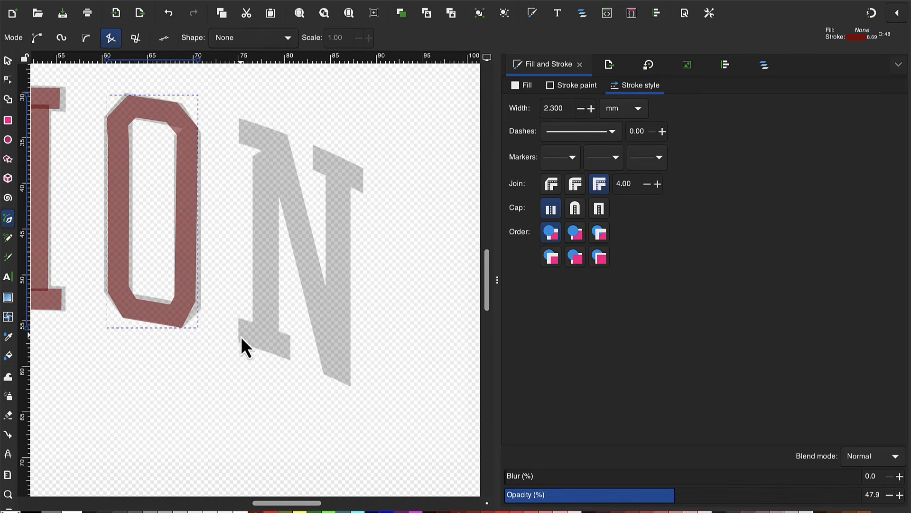
left_click(241, 331)
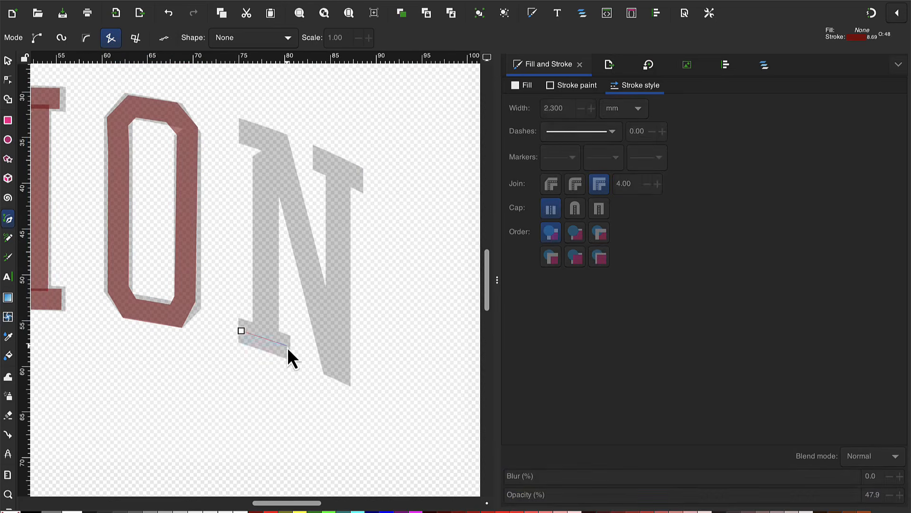
double_click(286, 347)
left_click(263, 340)
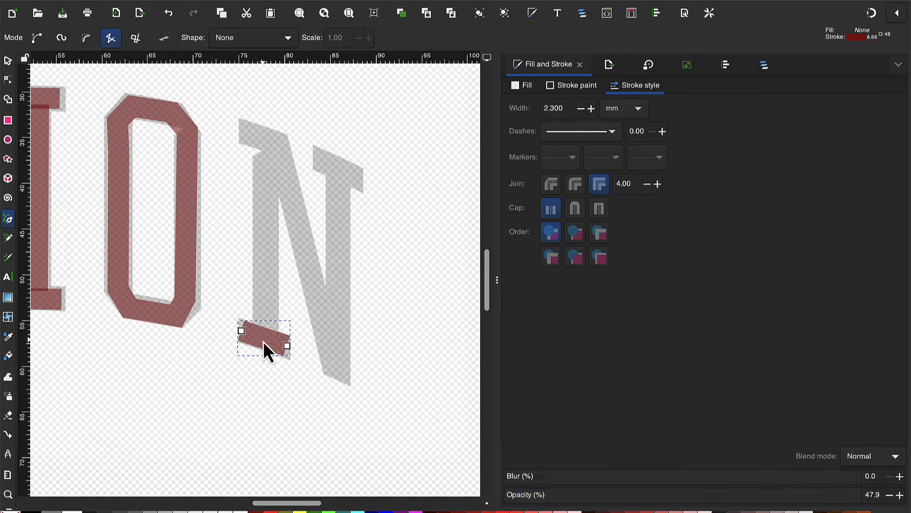
double_click(271, 171)
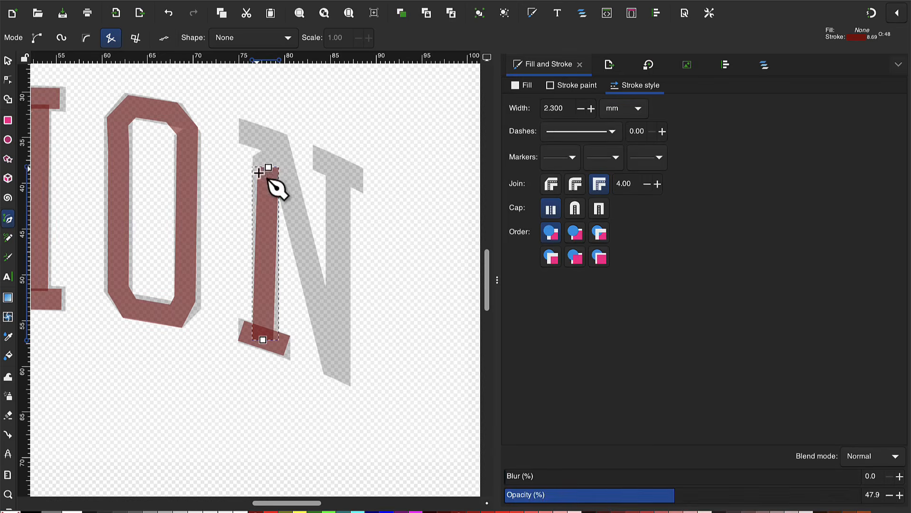
Trace the last N's upper-left serif, diagonal and right stem as one path, and its upper-right serif as a separate line.
left_click(243, 133)
left_click(278, 143)
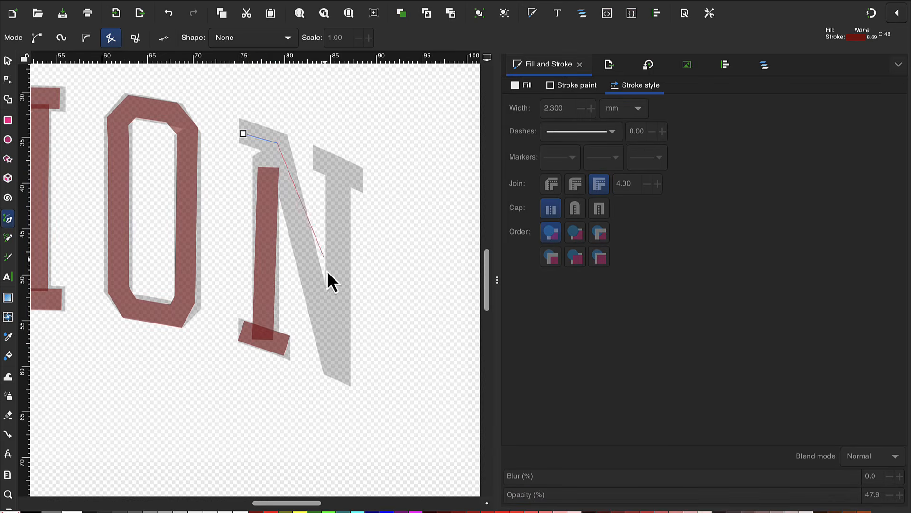
left_click(337, 361)
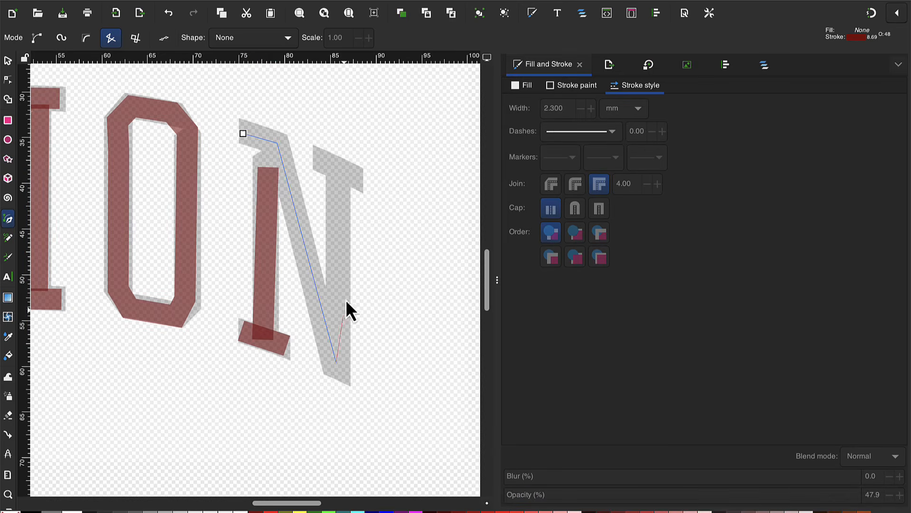
double_click(341, 176)
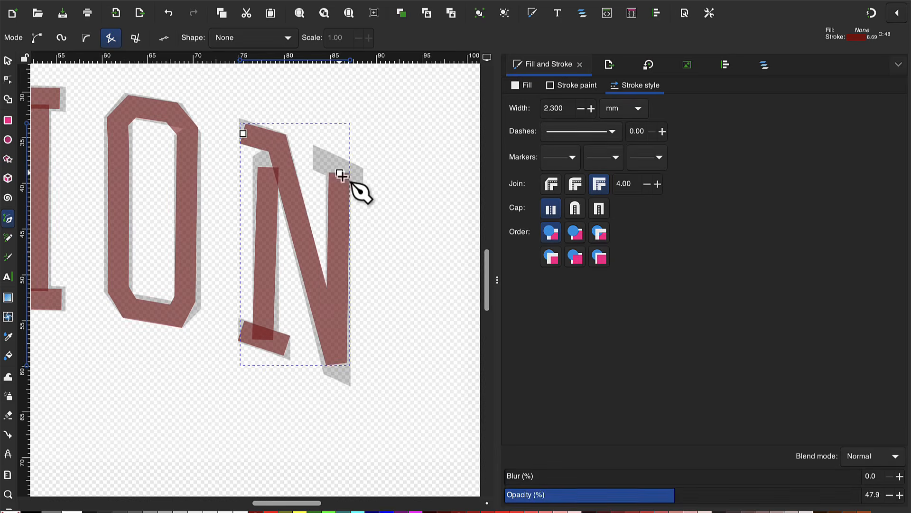
left_click(316, 160)
double_click(359, 179)
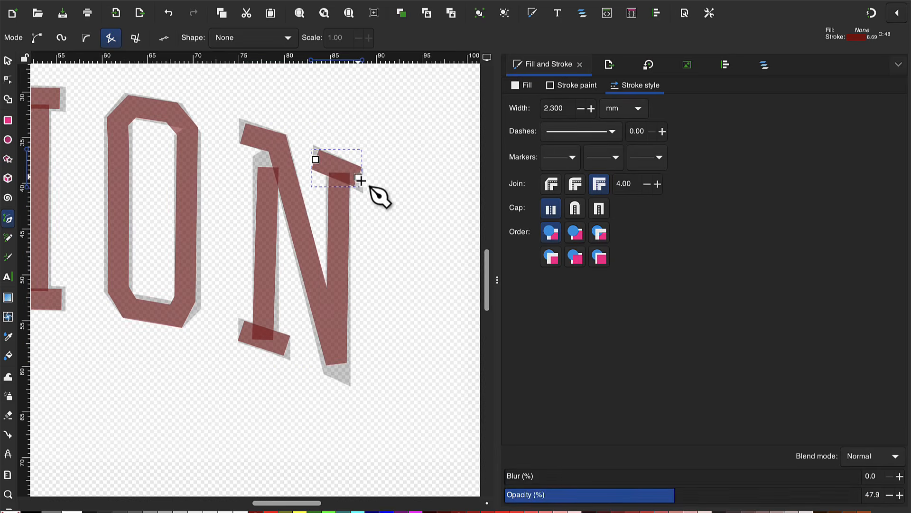
Select all the traced paths from path15 to path1, without the image, and convert them with Ink/Stitch Stroke to Satin.
scroll(315, 348, "down", 3)
scroll(315, 348, "up", 4)
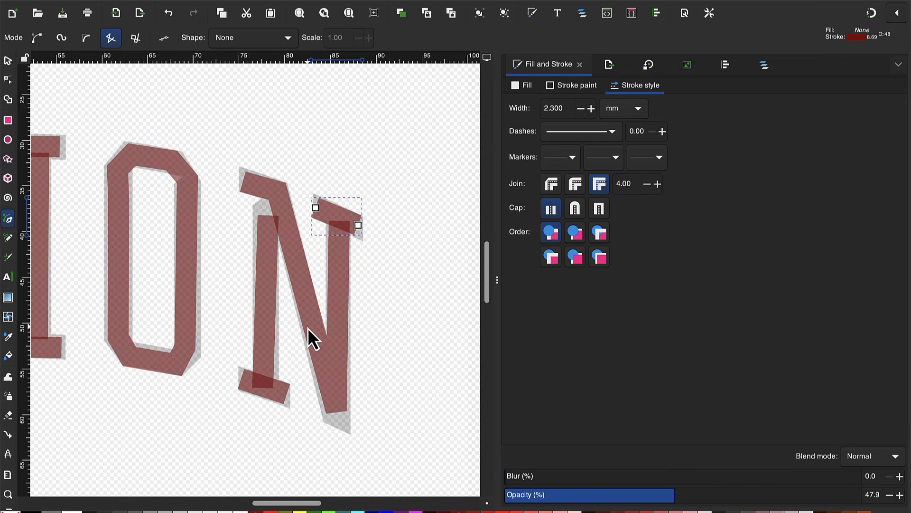
left_click(315, 208)
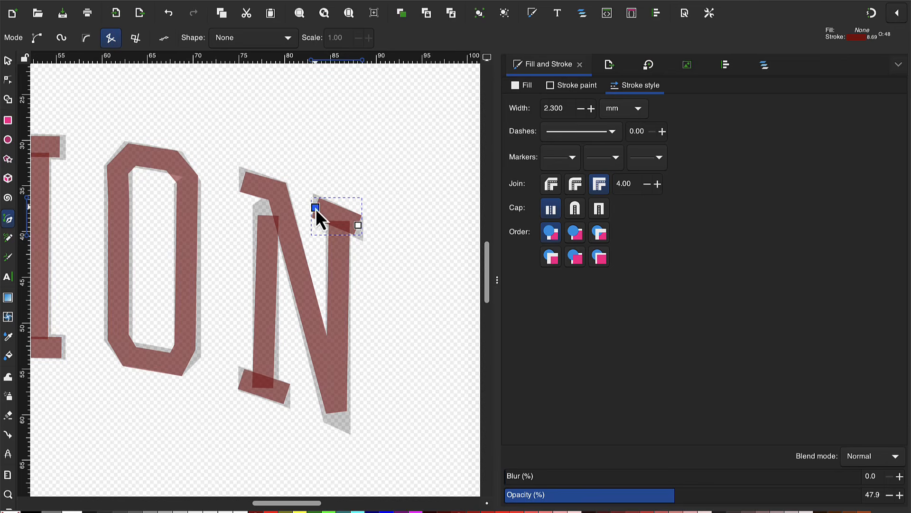
left_click(764, 66)
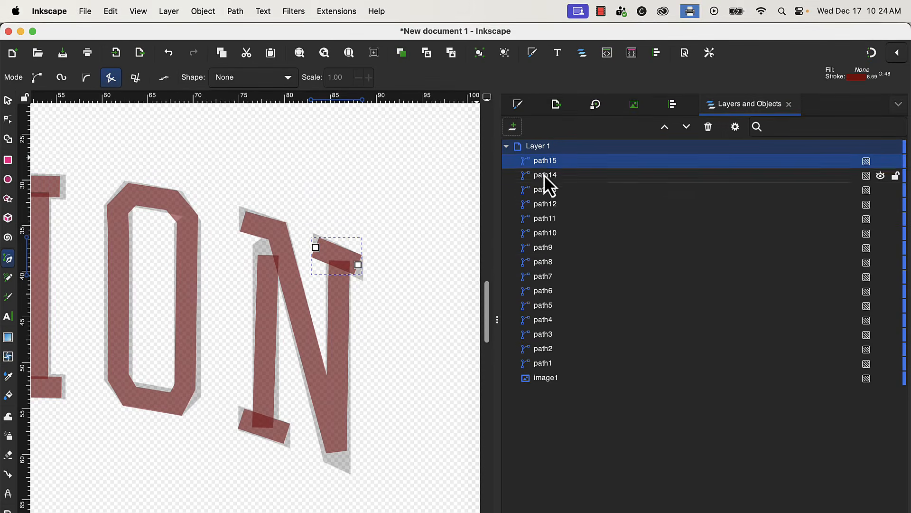
left_click(550, 363, "shift")
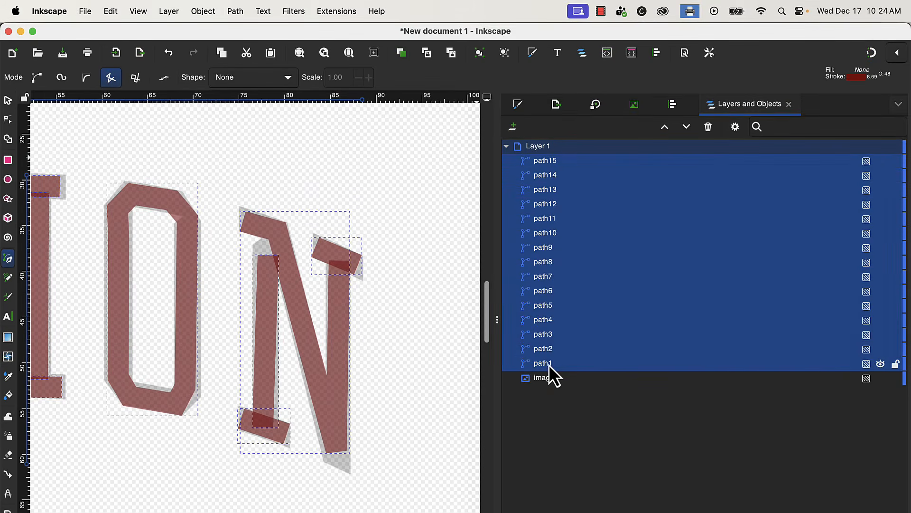
left_click(325, 13)
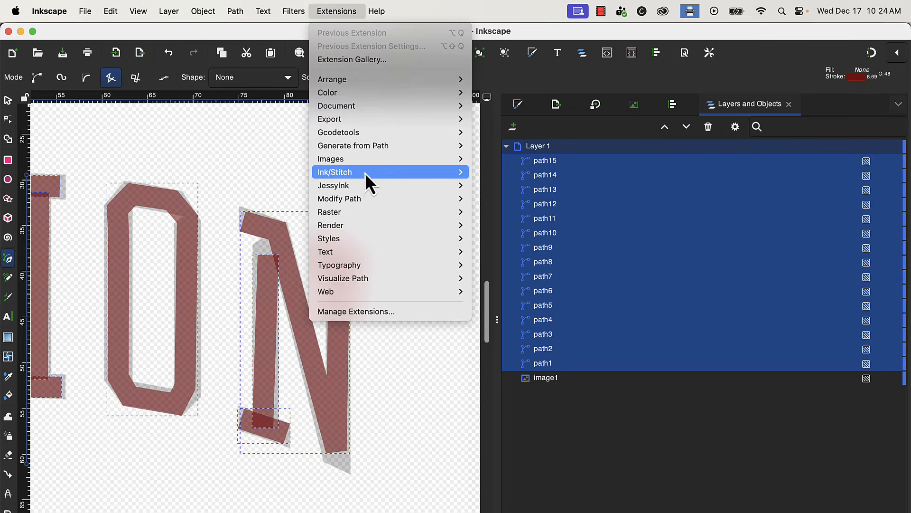
mouse_move(368, 172)
mouse_move(524, 321)
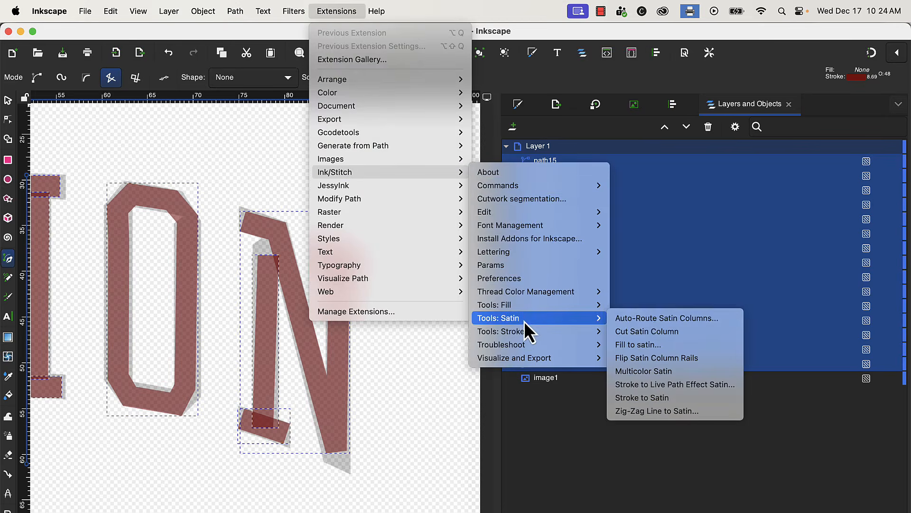
left_click(664, 398)
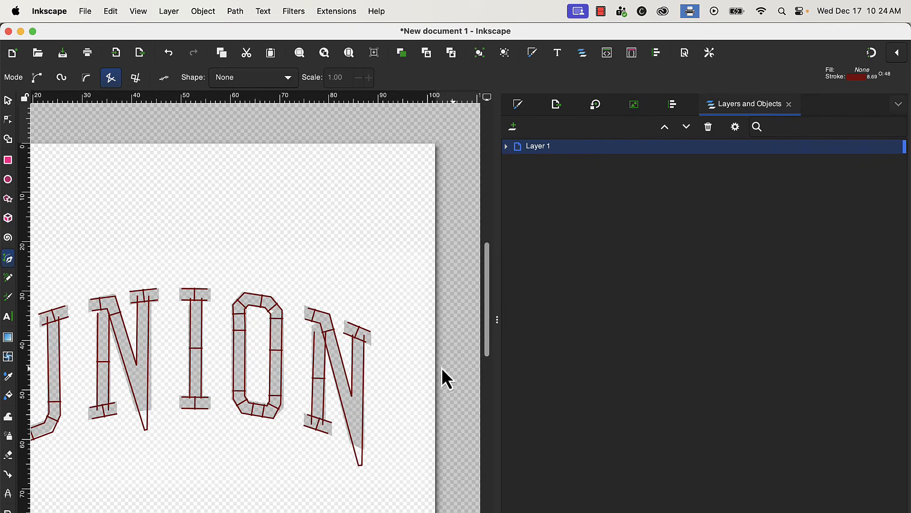
Fit the U's upper-left serif satin to the image by moving its rail ends to the serif corners and lengthening its rung across both rails.
left_click_drag(143, 440, 236, 426)
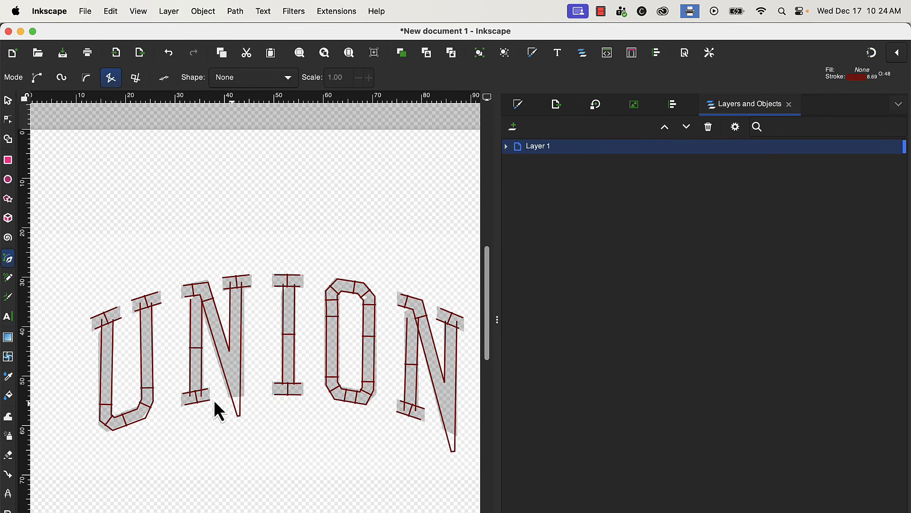
scroll(101, 320, "up", 3)
scroll(102, 321, "up", 2)
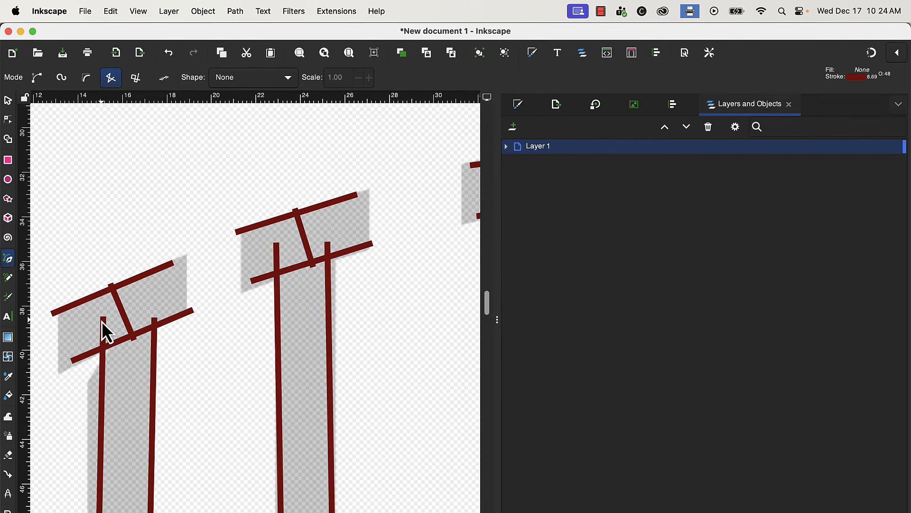
left_click(8, 120)
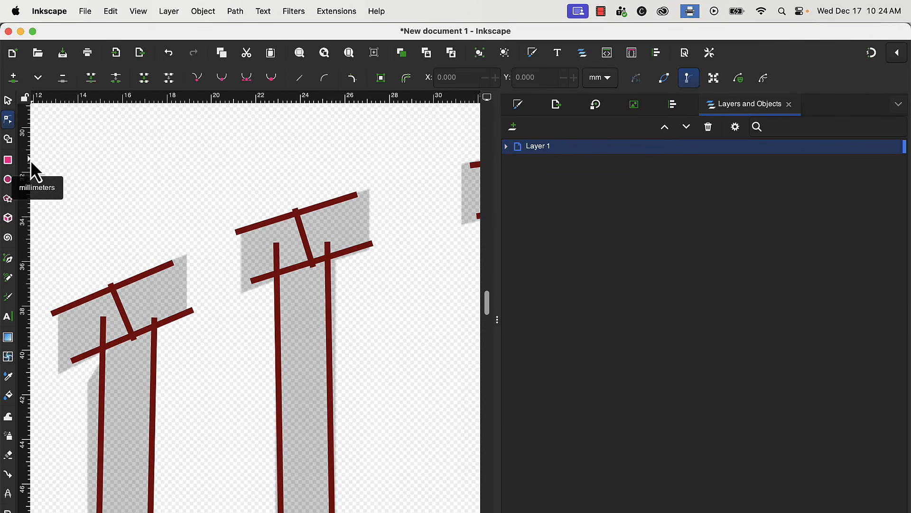
left_click(142, 281)
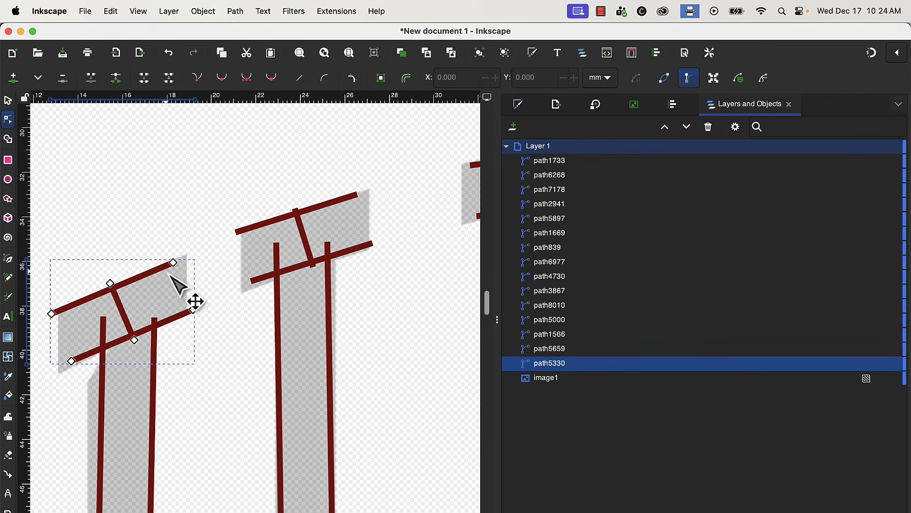
left_click_drag(177, 264, 188, 257)
left_click_drag(51, 314, 60, 314)
left_click_drag(72, 364, 61, 374)
left_click_drag(193, 309, 185, 314)
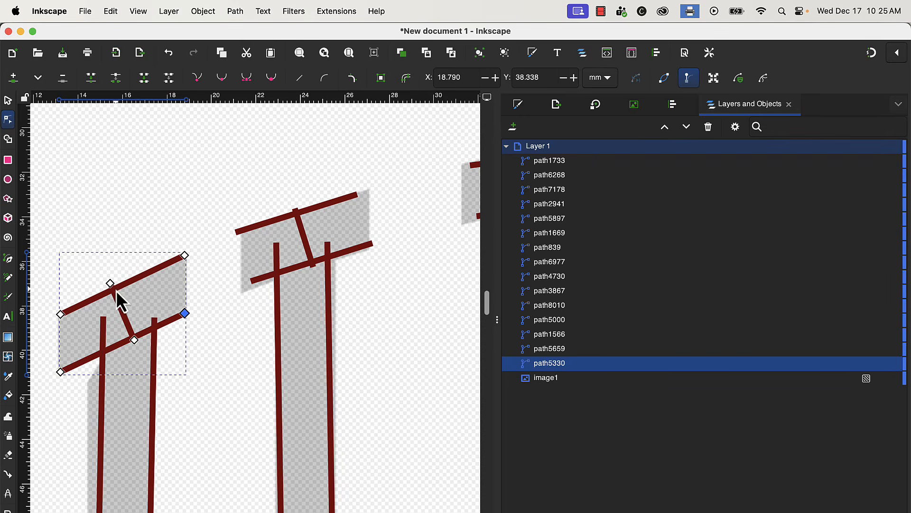
left_click_drag(137, 345, 124, 365)
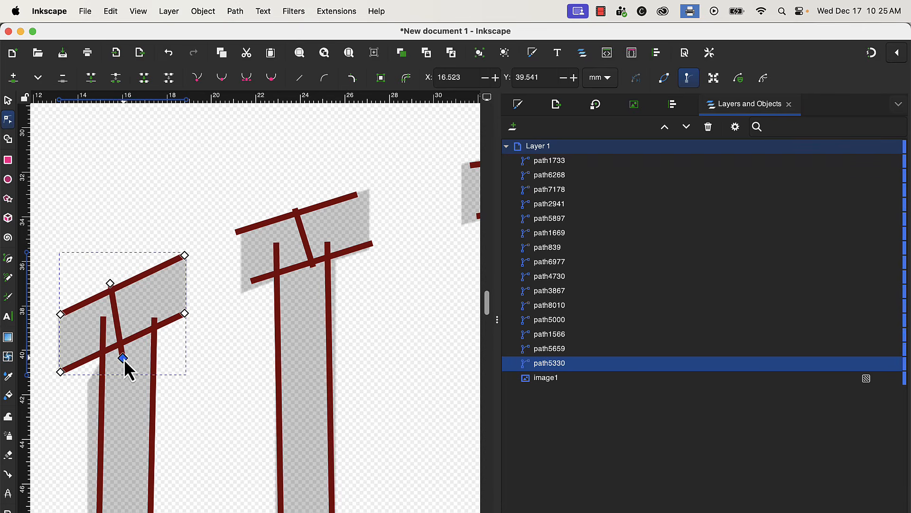
left_click_drag(114, 285, 122, 283)
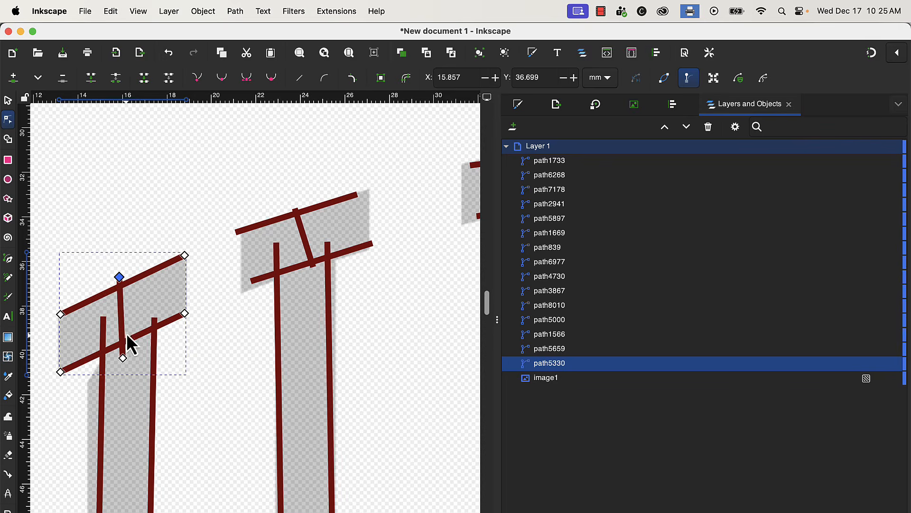
Align the rails of the U's left stem and lower-left corner with the image, and extend the corner rung past both rails.
scroll(112, 264, "down", 5)
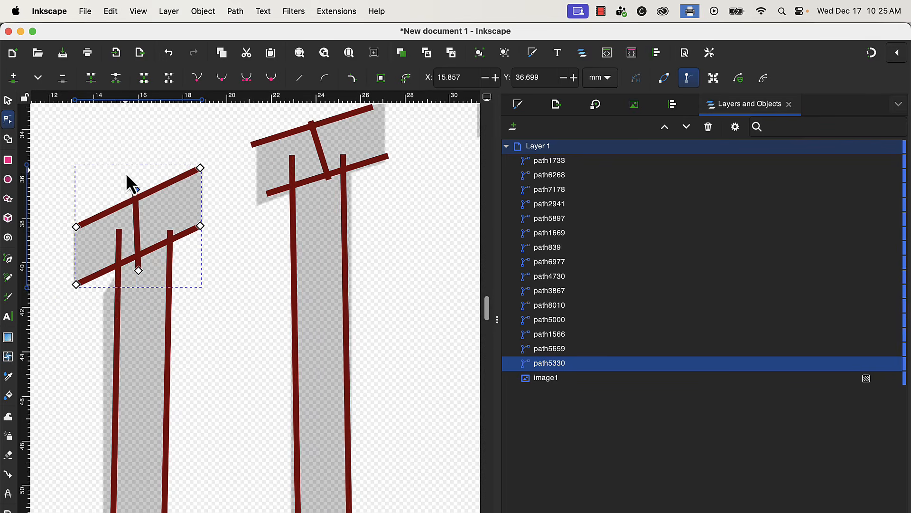
left_click(121, 254)
left_click_drag(122, 231, 106, 298)
scroll(138, 331, "down", 15)
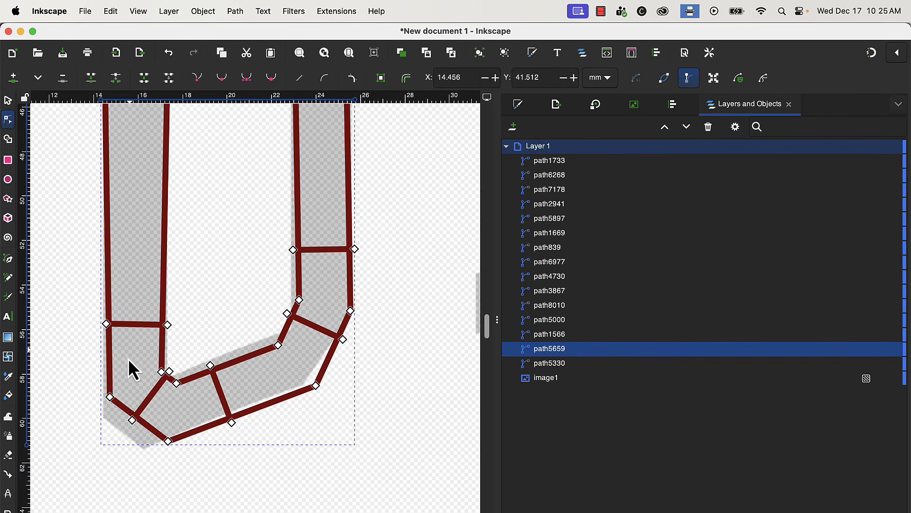
left_click(109, 402)
left_click_drag(112, 407, 106, 420)
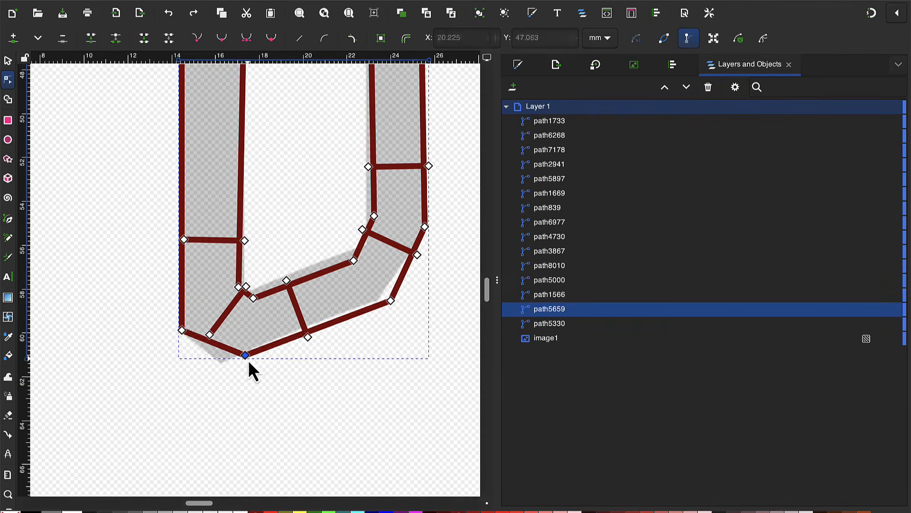
left_click_drag(248, 361, 191, 366)
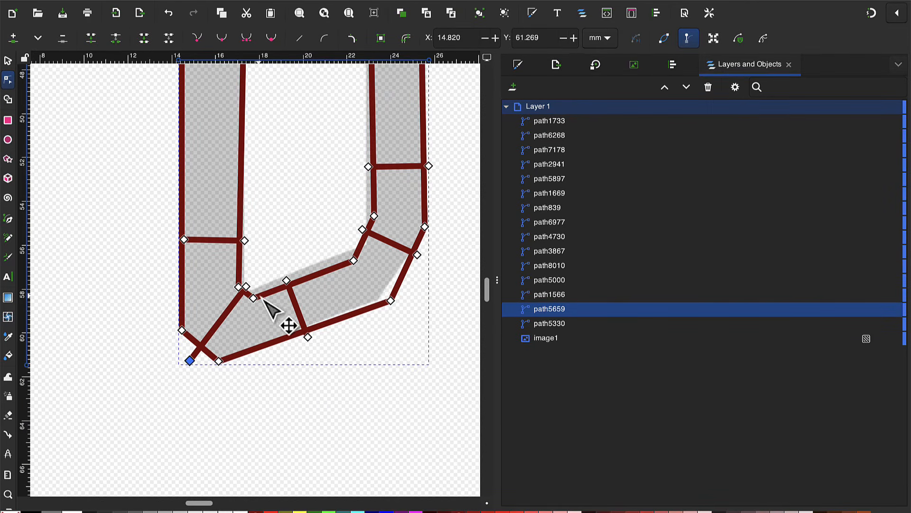
mouse_move(255, 298)
left_mouse_down()
mouse_move(248, 279)
mouse_move(241, 288)
left_mouse_up()
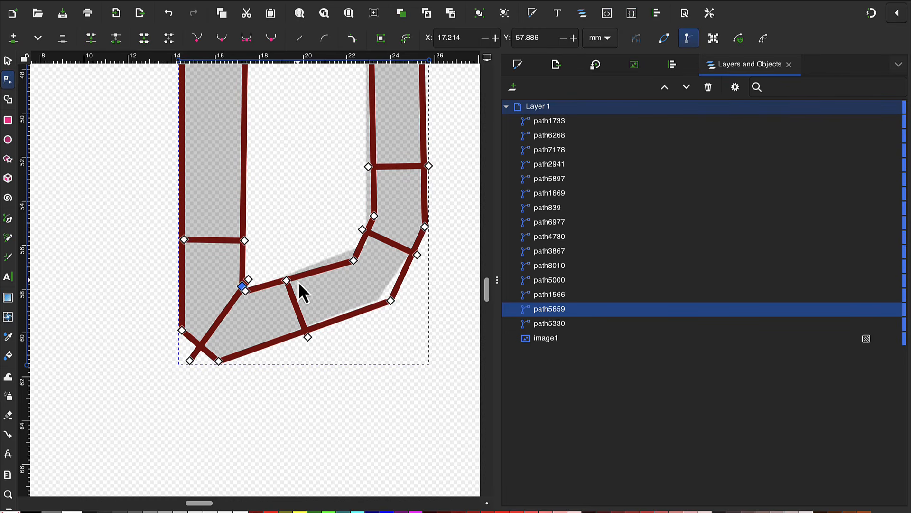
Reshape the U's lower-right bend and right stem rails to the image edges, and widen the rungs across them.
left_click_drag(286, 281, 287, 275)
left_click_drag(355, 262, 367, 247)
left_click_drag(375, 217, 367, 212)
left_click_drag(391, 301, 381, 299)
scroll(381, 300, "up", 10)
scroll(381, 300, "right", 4)
left_click_drag(296, 364, 284, 364)
scroll(366, 350, "up", 10)
left_click_drag(353, 201, 353, 191)
left_click_drag(295, 179, 294, 211)
Fit the U's upper-right serif satin to the image corners and lengthen its rung past both rails.
left_click(286, 209)
left_click_drag(271, 214, 263, 223)
left_click_drag(389, 178, 383, 180)
left_click_drag(374, 129, 383, 128)
left_click_drag(255, 167, 261, 169)
left_click_drag(330, 201, 313, 217)
scroll(345, 245, "down", 5)
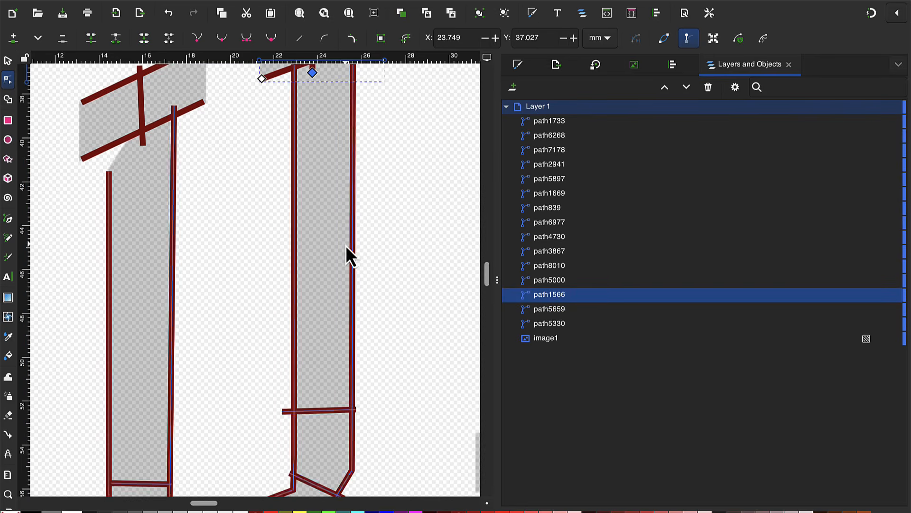
scroll(352, 255, "down", 2)
scroll(351, 255, "down", 1)
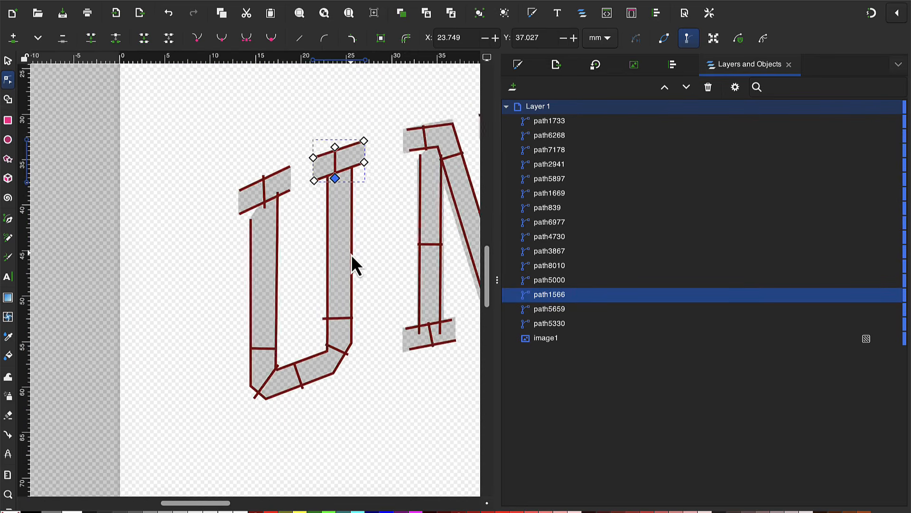
left_click(387, 109)
left_click_drag(382, 101, 198, 431)
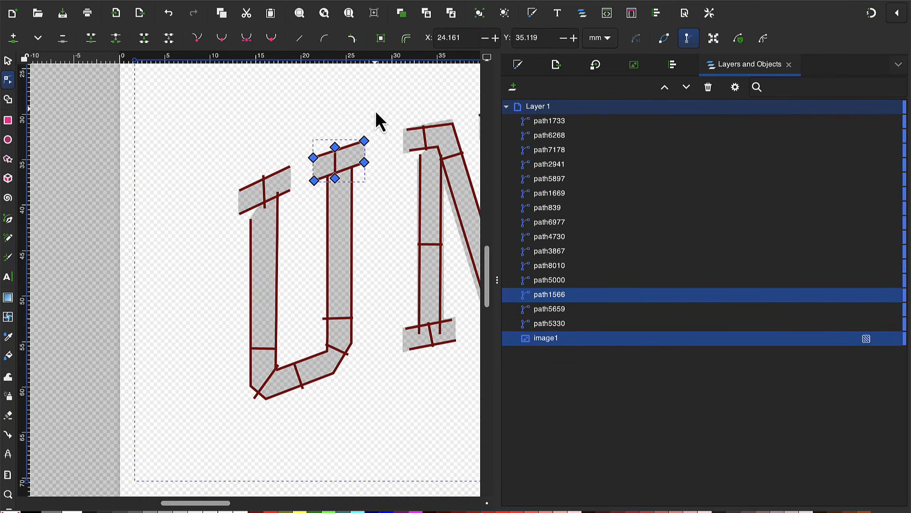
left_click(550, 309)
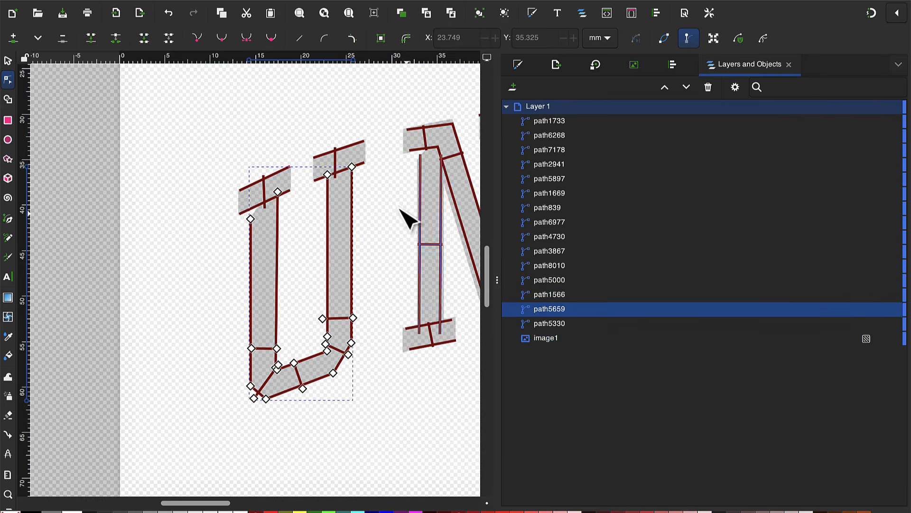
Select the U's three satin columns and enable zig-zag underlay for them in the Ink/Stitch Params.
left_click(375, 124)
left_click_drag(376, 125, 229, 429)
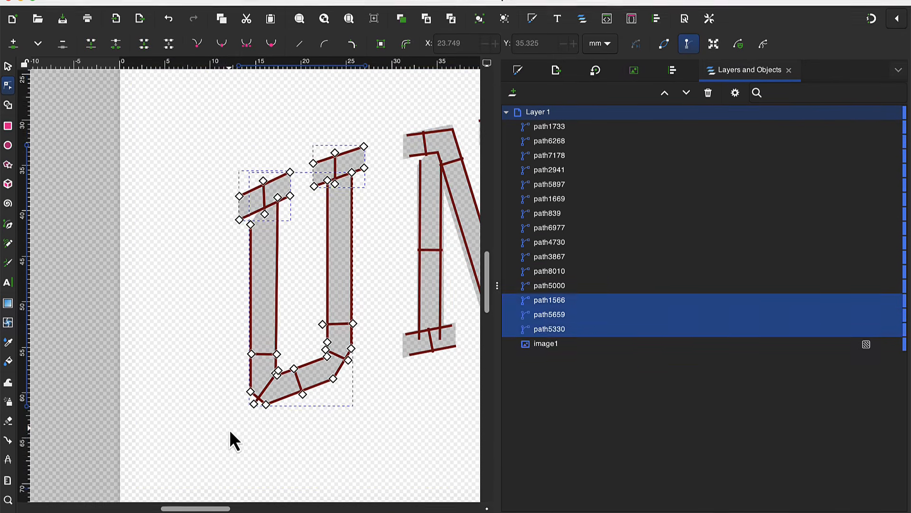
left_click(338, 14)
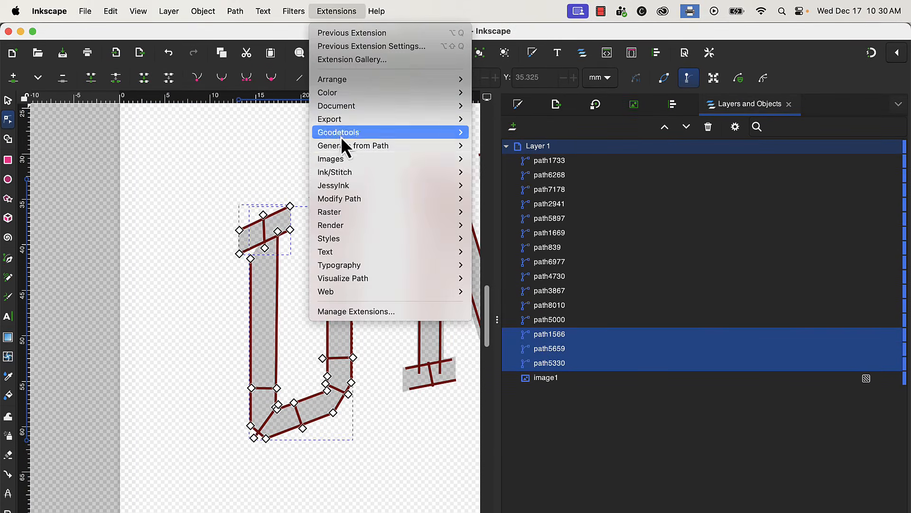
mouse_move(434, 178)
left_click(518, 264)
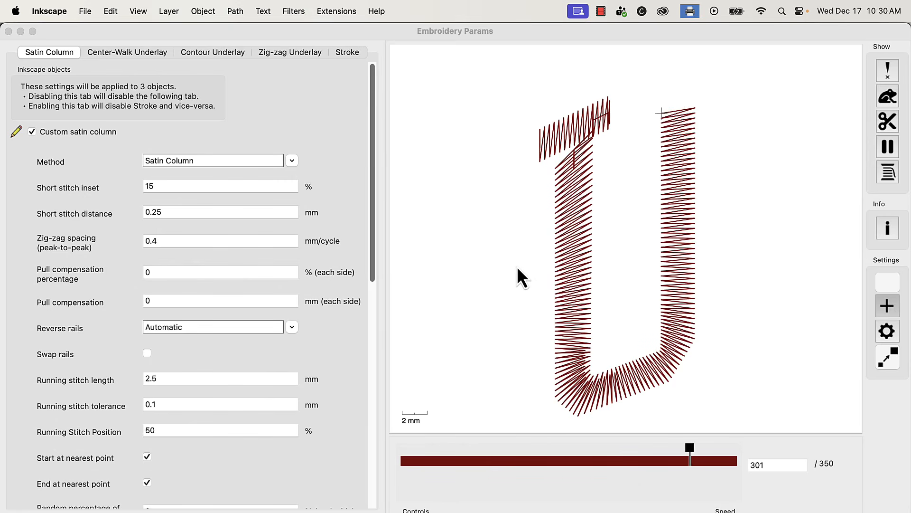
left_click(276, 53)
left_click(99, 116)
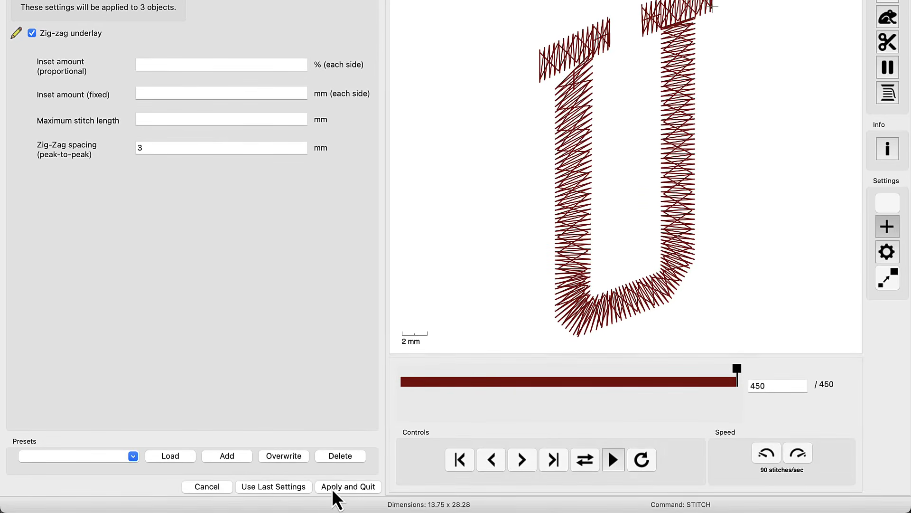
left_click(332, 489)
Move the corner nodes of the first N's upper-left serif and diagonal start to match the image edges.
scroll(364, 391, "right", 5)
scroll(364, 392, "up", 2)
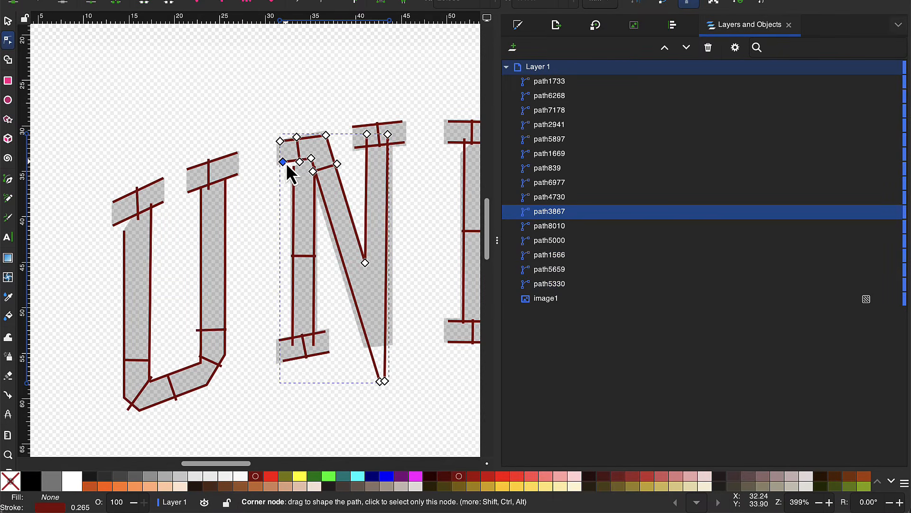
scroll(286, 164, "up", 2)
left_click_drag(282, 164, 271, 169)
left_click_drag(275, 122, 268, 122)
left_click_drag(369, 108, 364, 98)
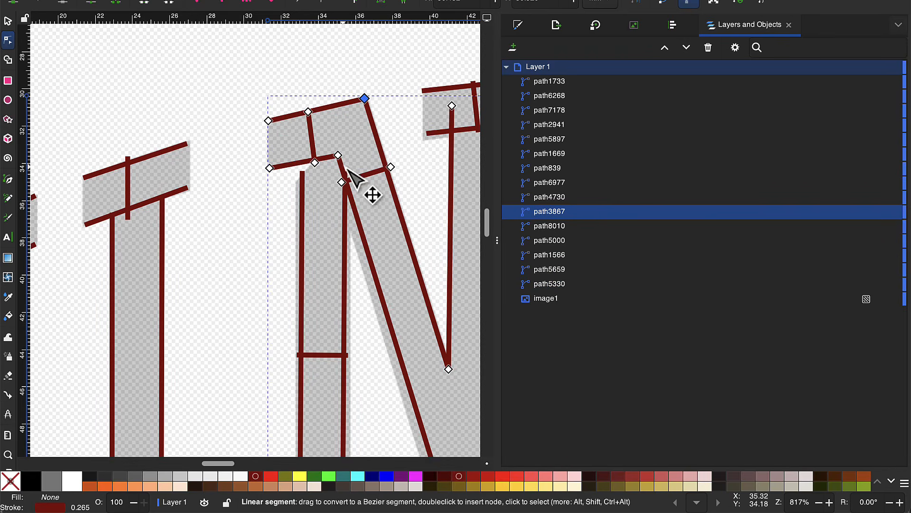
left_click_drag(338, 155, 350, 172)
Straighten the rails of the first N's left stem along the image edges and fit its bottom serif satin to the serif corners.
left_click(303, 171)
left_click(345, 171)
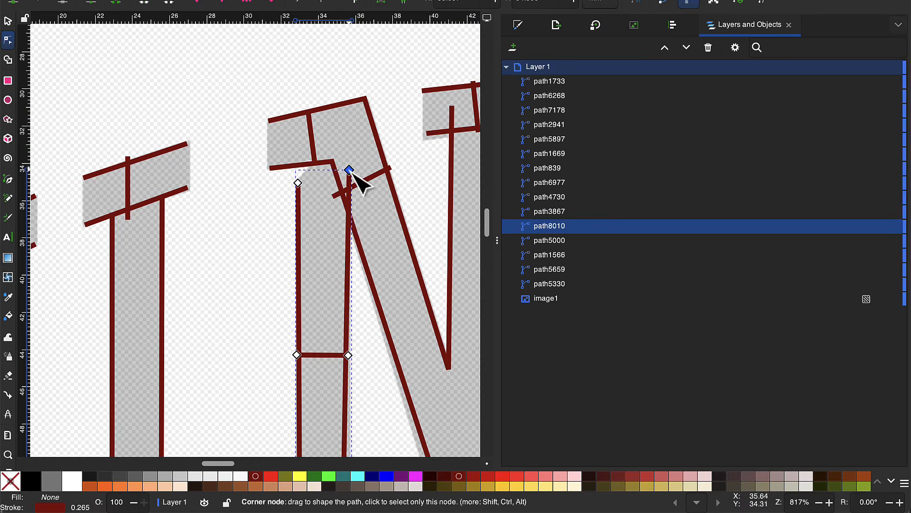
scroll(350, 199, "down", 6)
scroll(348, 294, "down", 2)
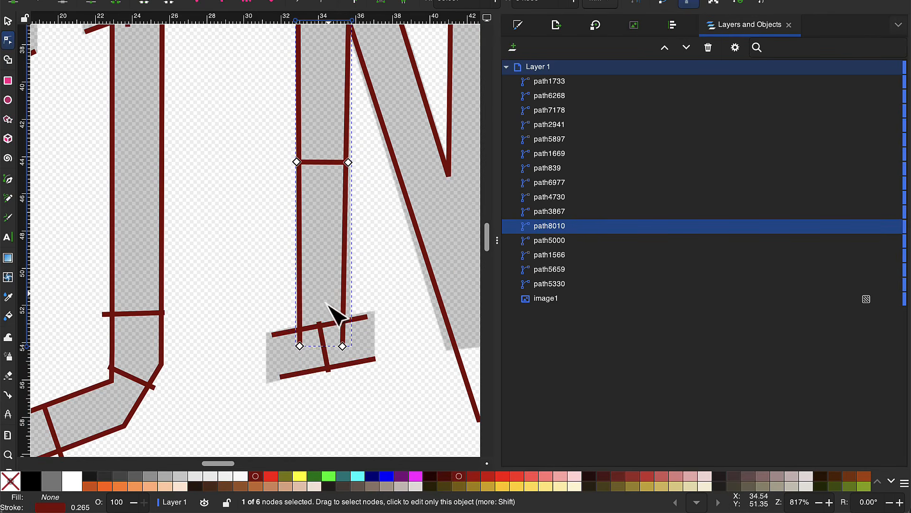
left_click_drag(299, 347, 352, 337)
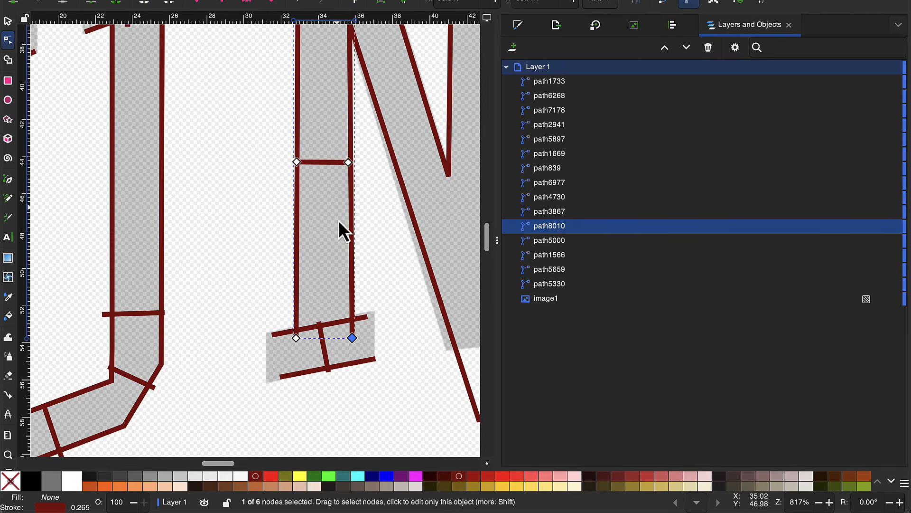
left_click(265, 335)
left_click_drag(280, 376, 265, 378)
left_click_drag(328, 371, 321, 375)
Pull the first N's pointed lower end up to the foot of its right stem and fit its upper-right serif to the image.
scroll(332, 332, "right", 4)
left_click(339, 303)
left_click_drag(375, 407, 343, 338)
scroll(415, 325, "up", 8)
left_click_drag(304, 134, 301, 141)
left_click_drag(405, 81, 407, 81)
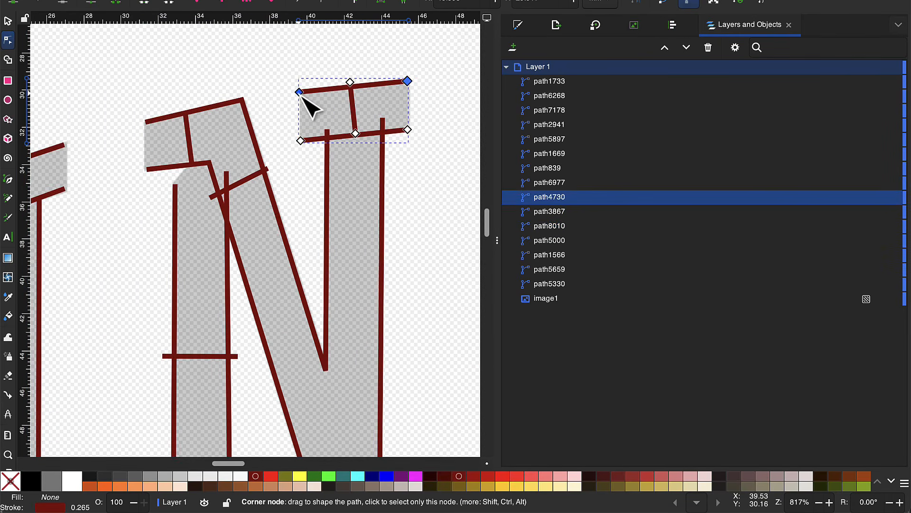
Select the first N's four satin columns, preview their stitching in the Ink/Stitch Params, and leave without applying.
scroll(280, 156, "down", 5)
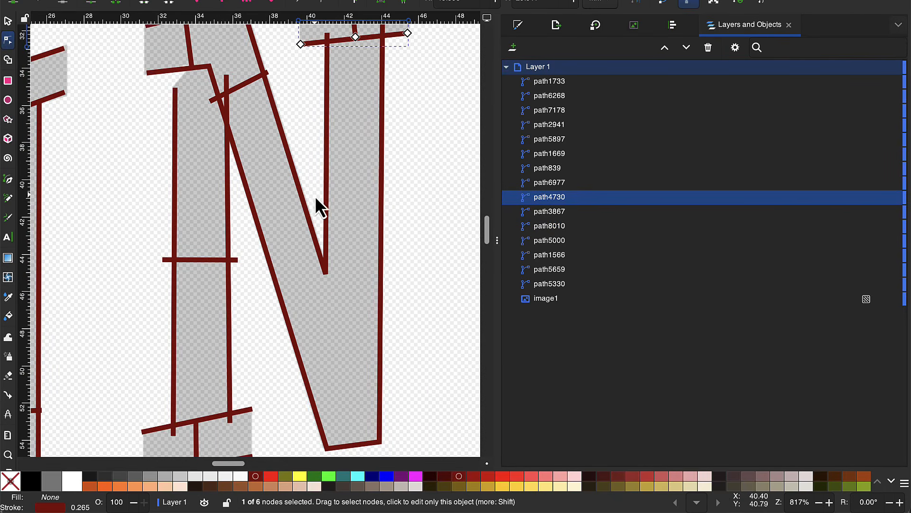
scroll(315, 195, "down", 2)
left_click(287, 61)
left_click_drag(392, 43, 195, 405)
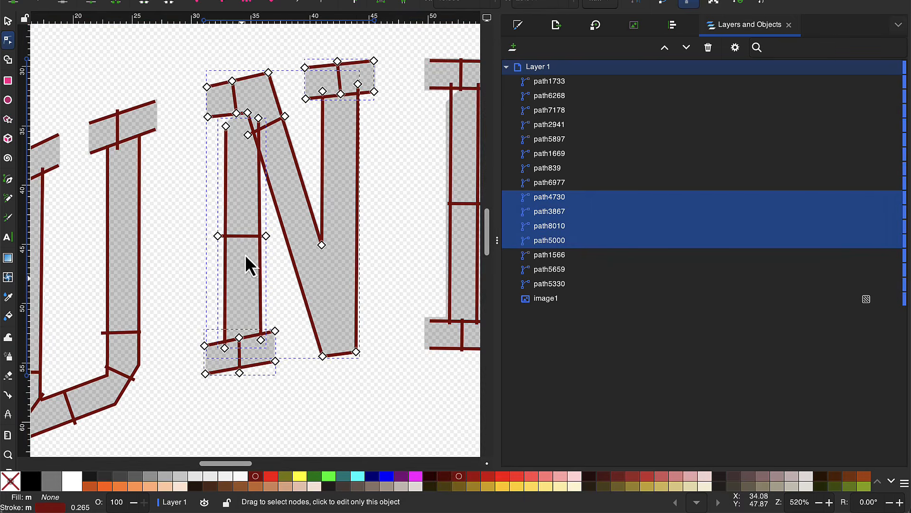
left_click(332, 1)
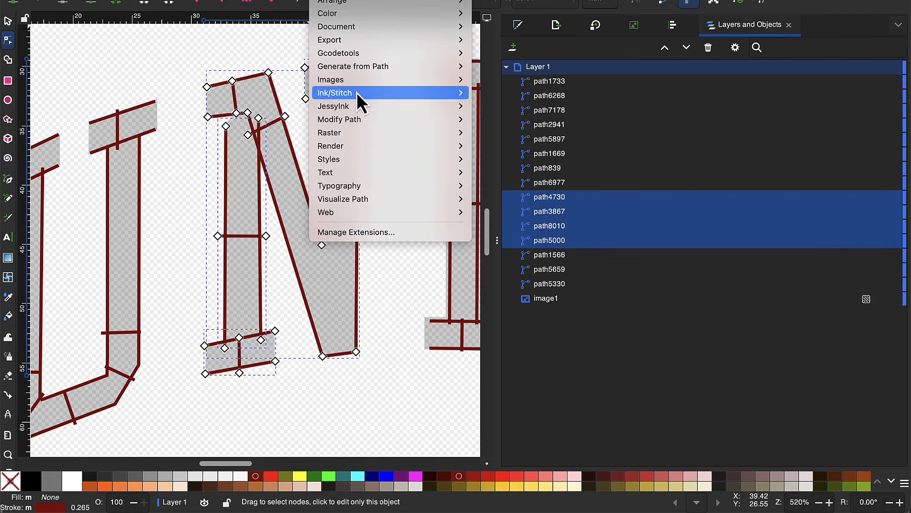
mouse_move(357, 93)
left_click(488, 186)
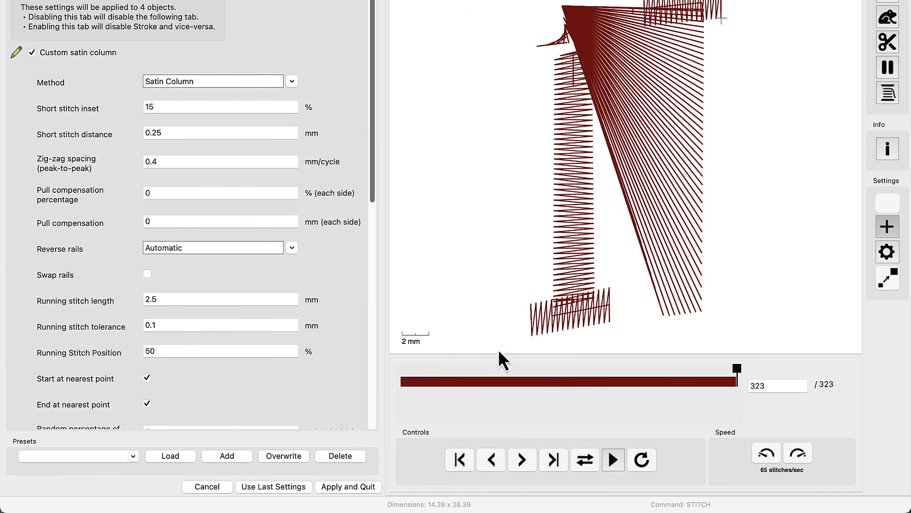
left_click(210, 491)
Lengthen the rungs in the first N's upper-right and upper-left serifs so they extend past the rails.
scroll(269, 149, "up", 5)
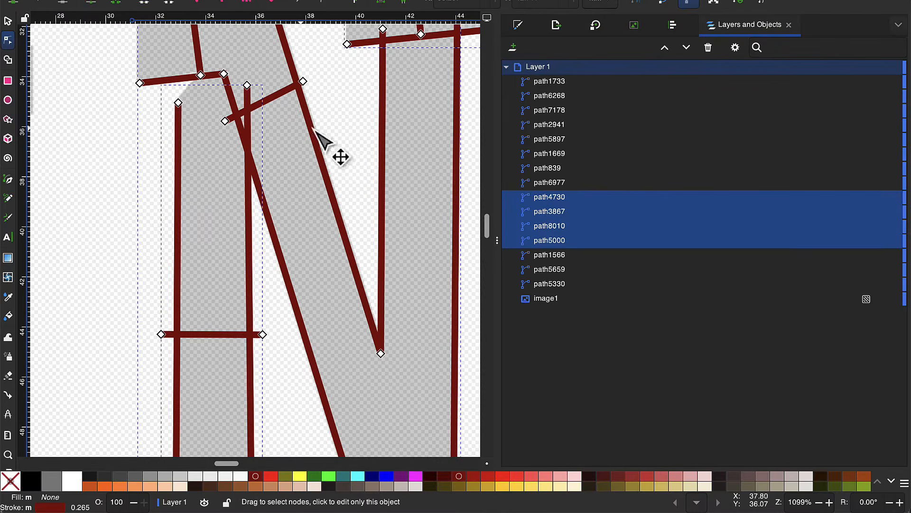
left_click_drag(351, 111, 207, 201)
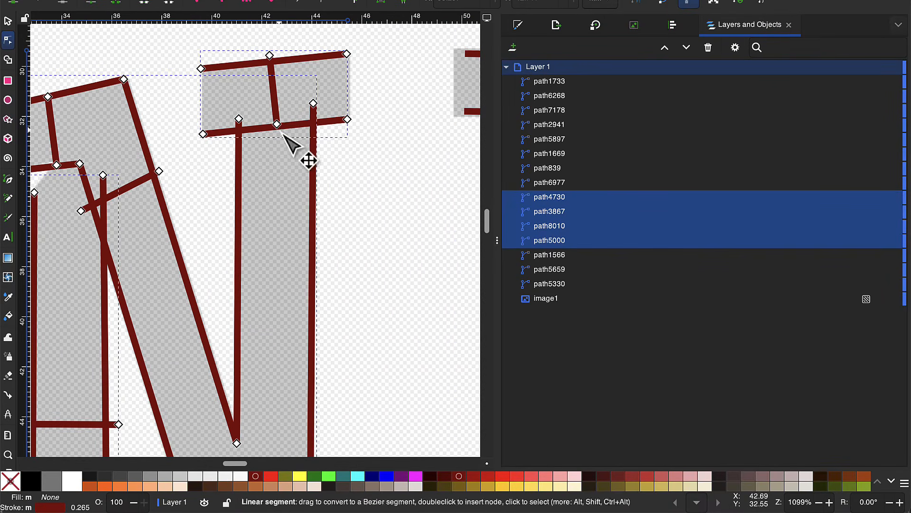
left_click_drag(284, 134, 276, 150)
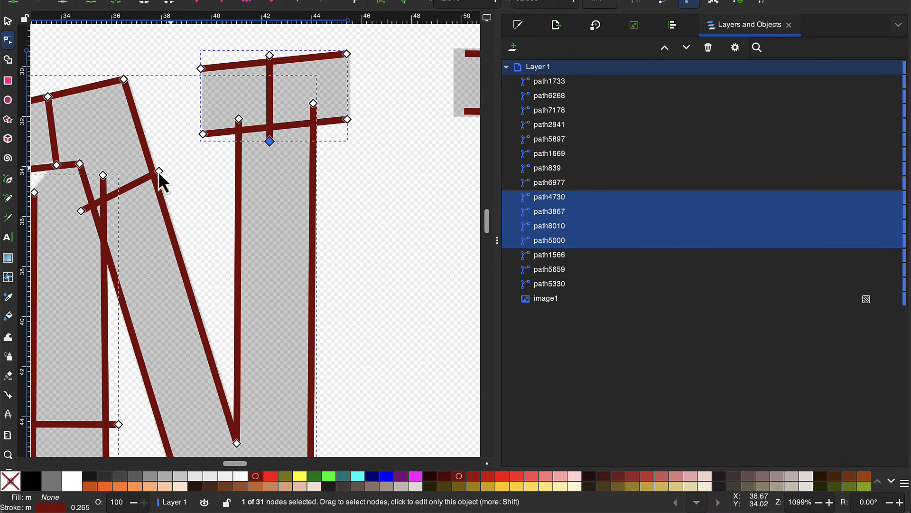
scroll(193, 169, "left", 5)
left_click_drag(153, 97, 153, 86)
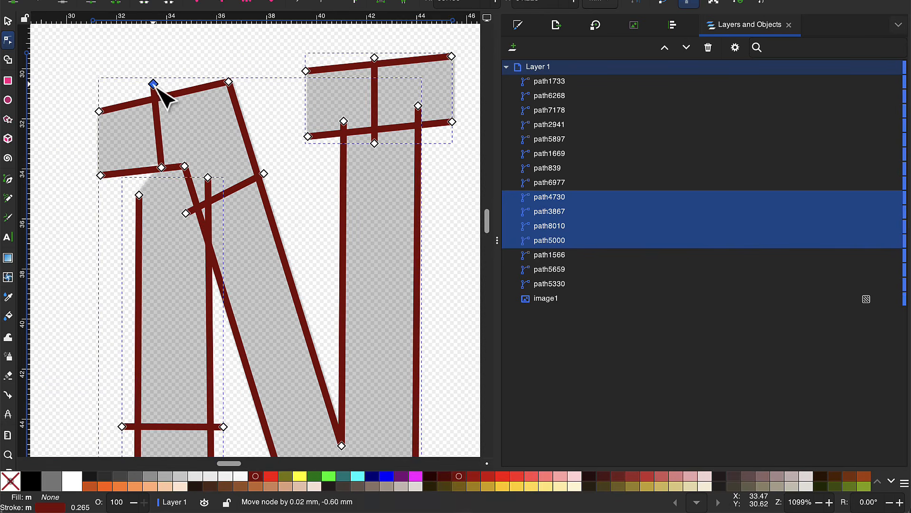
left_click_drag(166, 170, 163, 184)
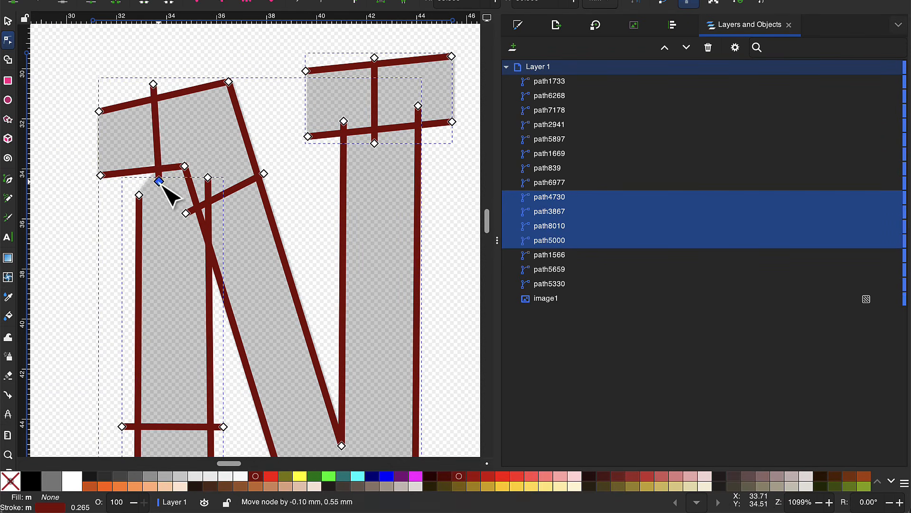
Select all of the first N's satin columns, enable zig-zag underlay for them in the Ink/Stitch Params, and apply the settings.
scroll(107, 217, "down", 5)
scroll(108, 220, "down", 3)
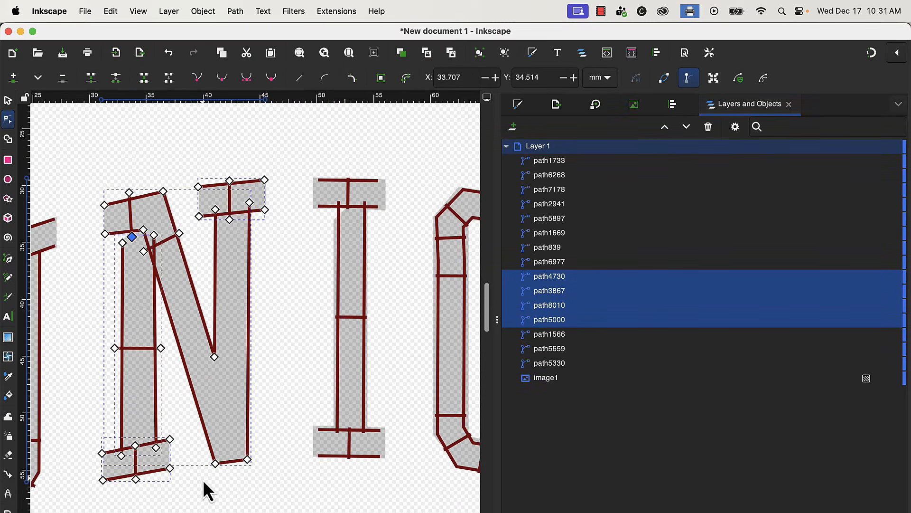
left_click_drag(280, 134, 96, 511)
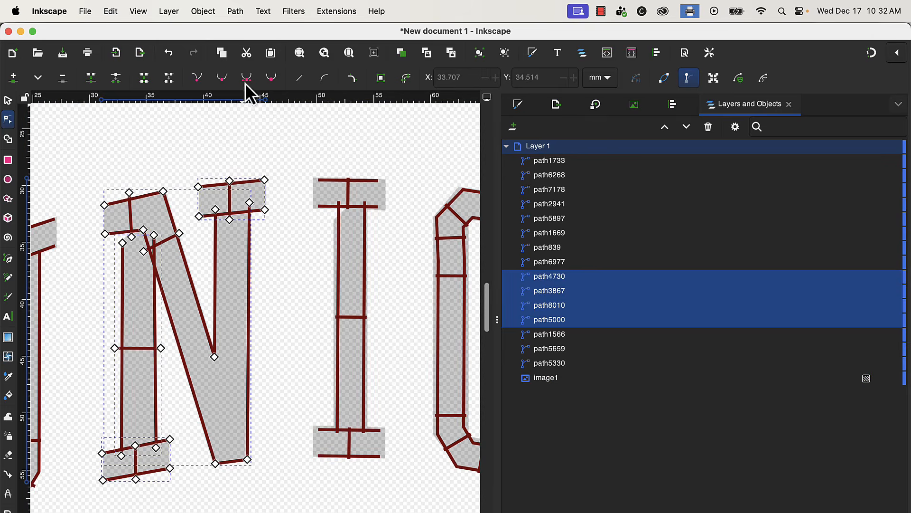
left_click(323, 12)
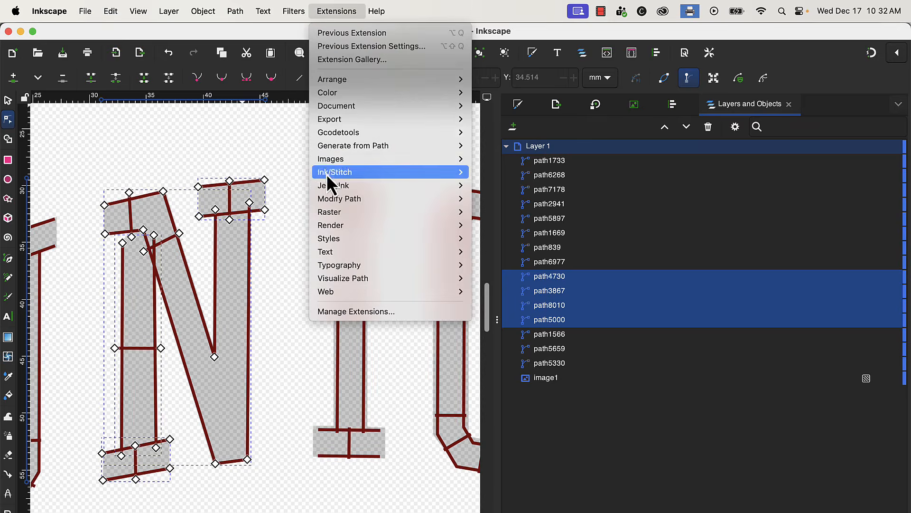
mouse_move(326, 172)
left_click(520, 266)
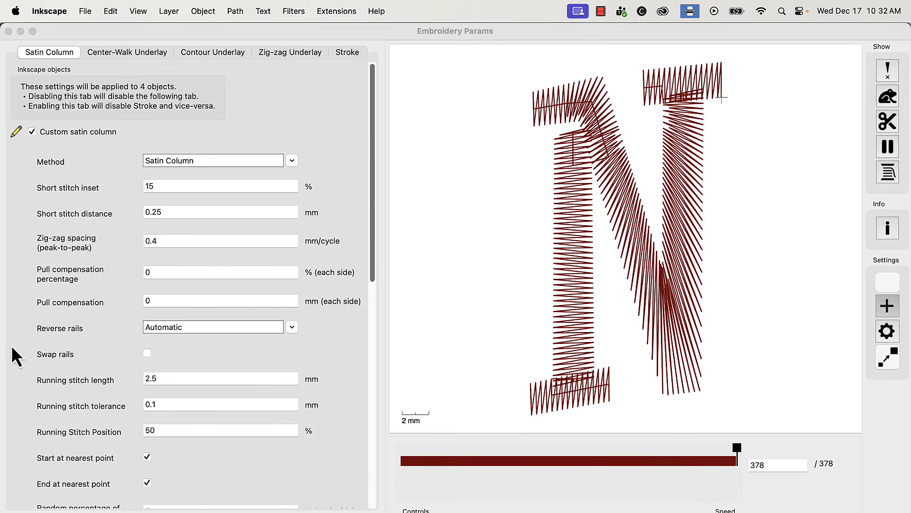
left_click(285, 53)
left_click(92, 114)
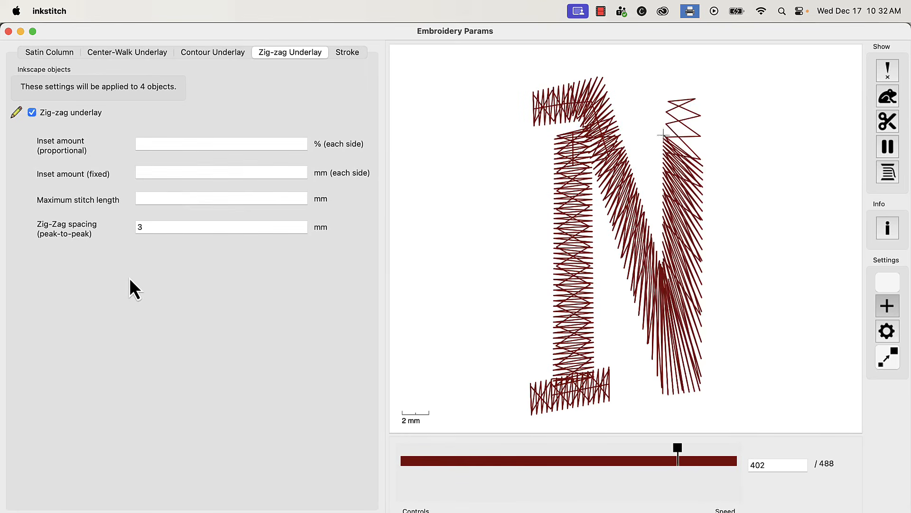
left_click(358, 487)
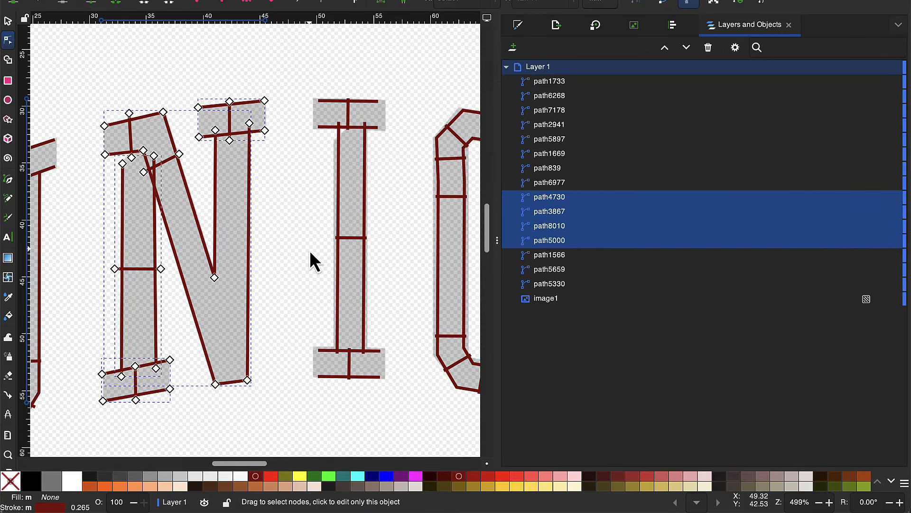
Move the ends of the I's stem rails to the edges of the stem in the image, lowering the left rail's upper end.
scroll(308, 250, "right", 3)
left_click(290, 187)
left_click_drag(292, 121, 289, 136)
left_click_drag(291, 350, 289, 344)
left_click_drag(318, 351, 320, 347)
Fit the I's bottom serif satin to the four serif corners and lengthen its middle rung past both rails.
scroll(285, 374, "up", 3)
left_click(285, 374)
left_click_drag(251, 305, 238, 294)
left_click_drag(417, 305, 428, 301)
left_click_drag(416, 375, 429, 380)
left_click_drag(249, 373, 238, 378)
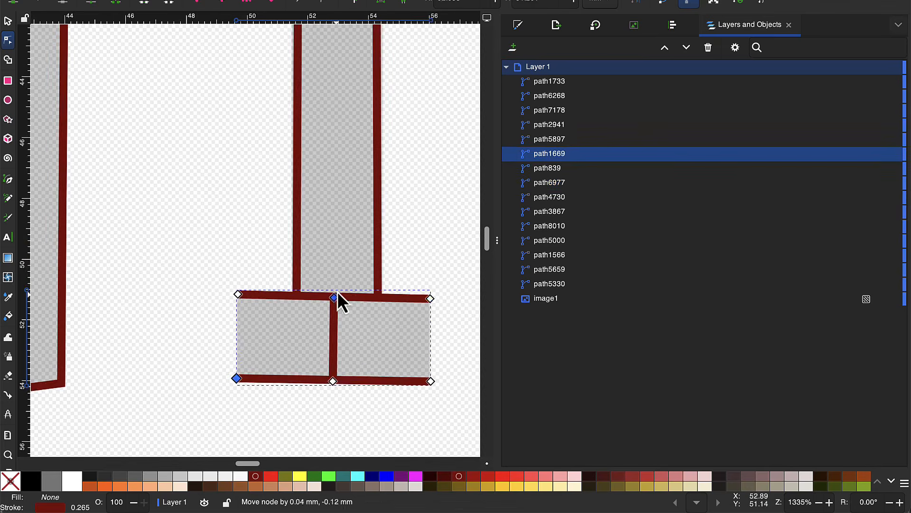
left_click_drag(335, 298, 336, 288)
left_click_drag(332, 380, 336, 390)
Fit the I's top serif satin to the image by moving its rail ends outward to the serif corners.
scroll(266, 149, "up", 10)
left_click(245, 221)
left_click_drag(234, 220, 222, 222)
left_click_drag(395, 220, 412, 226)
left_click(314, 142)
left_click(412, 225)
left_click(221, 222, "shift")
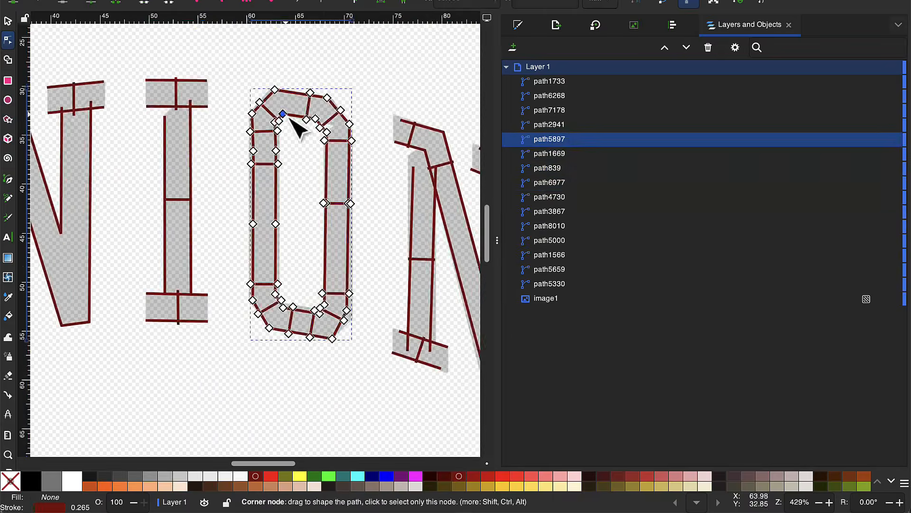
Align the O's satin nodes with the letter edges and extend its rung ends past the rails.
left_click(288, 116)
scroll(183, 126, "up", 5)
scroll(253, 203, "up", 2)
scroll(153, 309, "down", 5)
left_click_drag(277, 201, 258, 179)
left_click_drag(271, 176, 289, 152)
scroll(408, 195, "up", 2)
left_click_drag(256, 201, 266, 162)
left_click_drag(368, 219, 370, 175)
scroll(397, 268, "up", 5)
left_click_drag(247, 67, 250, 55)
left_click(278, 315)
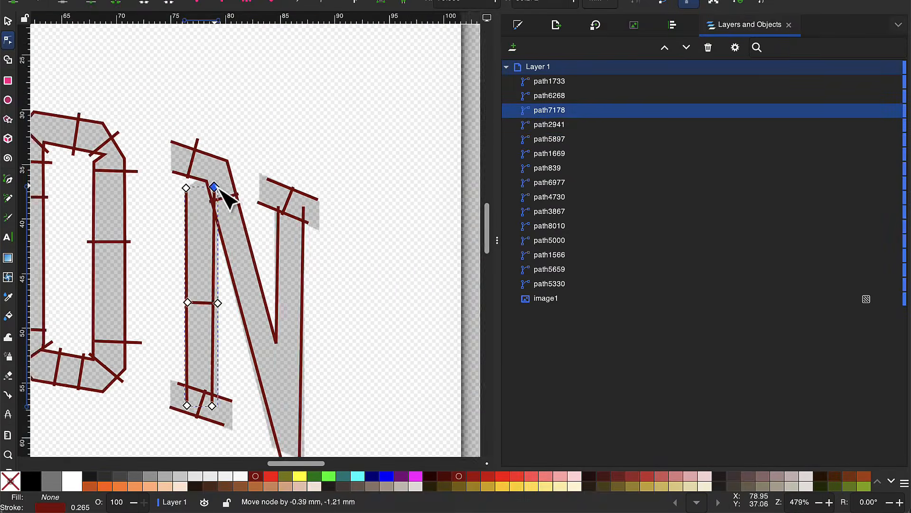
Preview the stitching of the whole UNION wordmark in the Ink/Stitch Params and apply the settings to all satin columns.
scroll(120, 362, "up", 3)
scroll(278, 359, "down", 3)
scroll(299, 128, "up", 3)
left_click(320, 173)
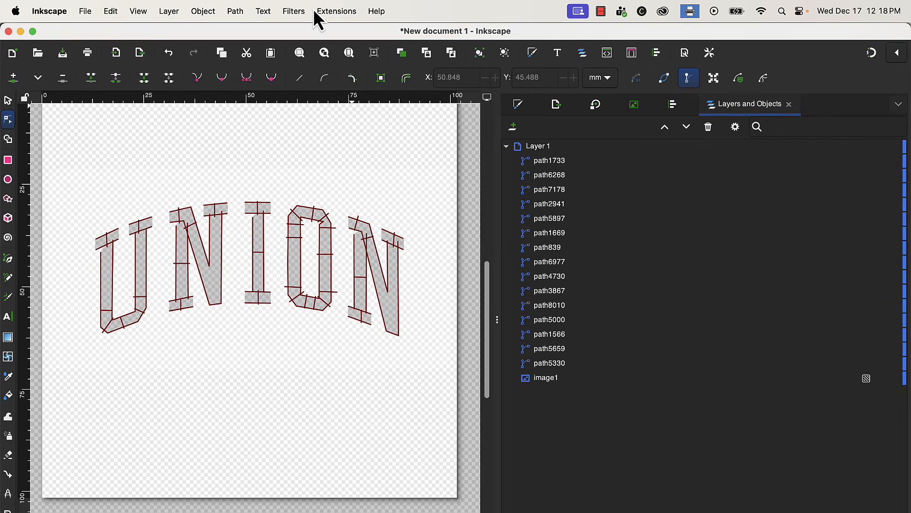
left_click(327, 13)
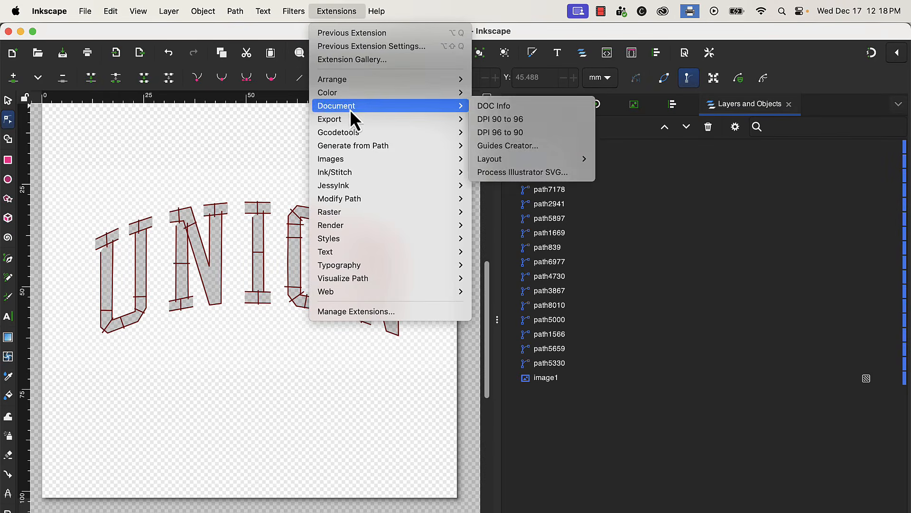
mouse_move(359, 171)
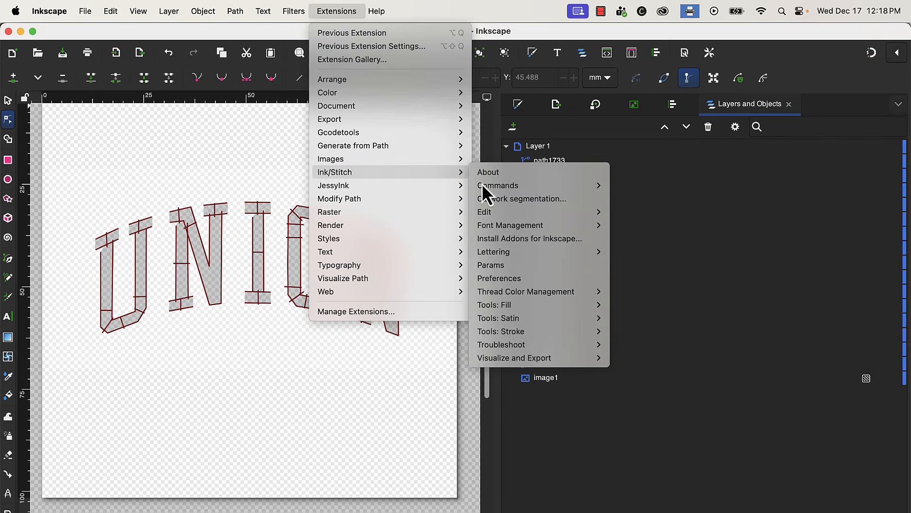
left_click(550, 267)
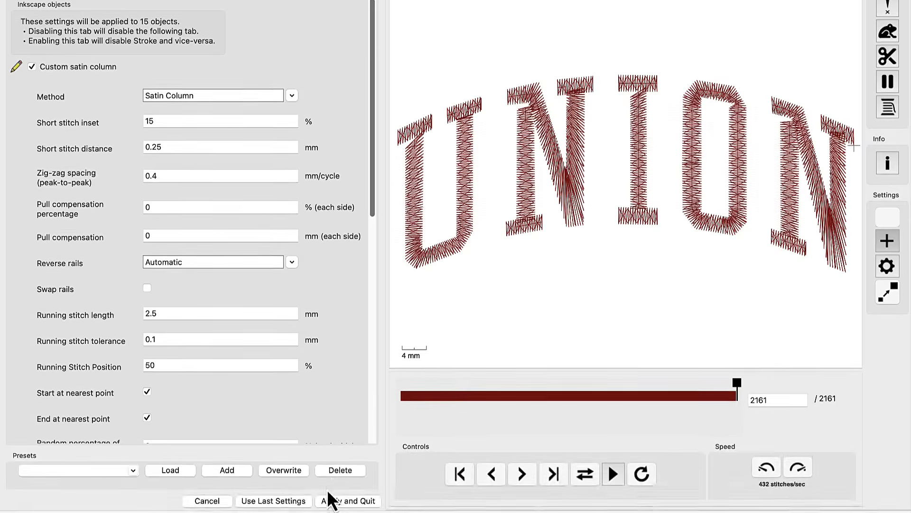
left_click(331, 489)
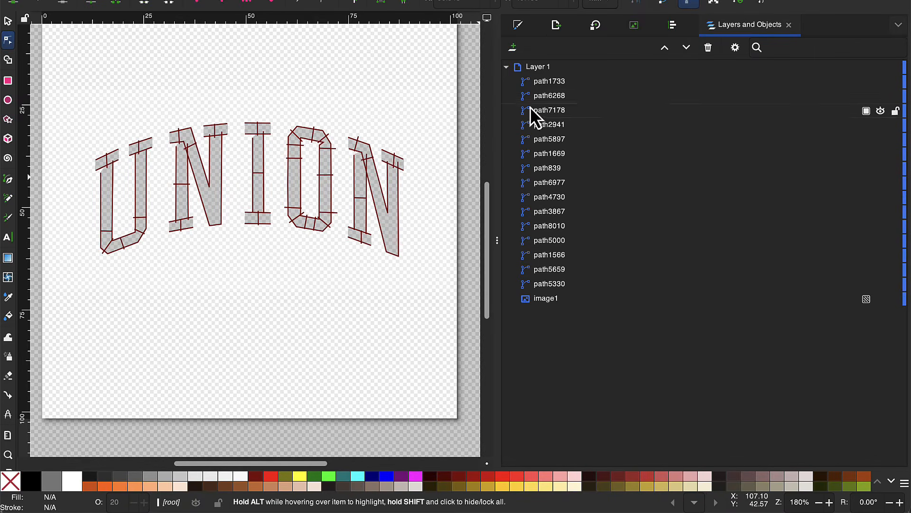
Export the page in Ink/Stitch's Brother Embroidery Format as WordMark_Satin.pes.
left_click(555, 27)
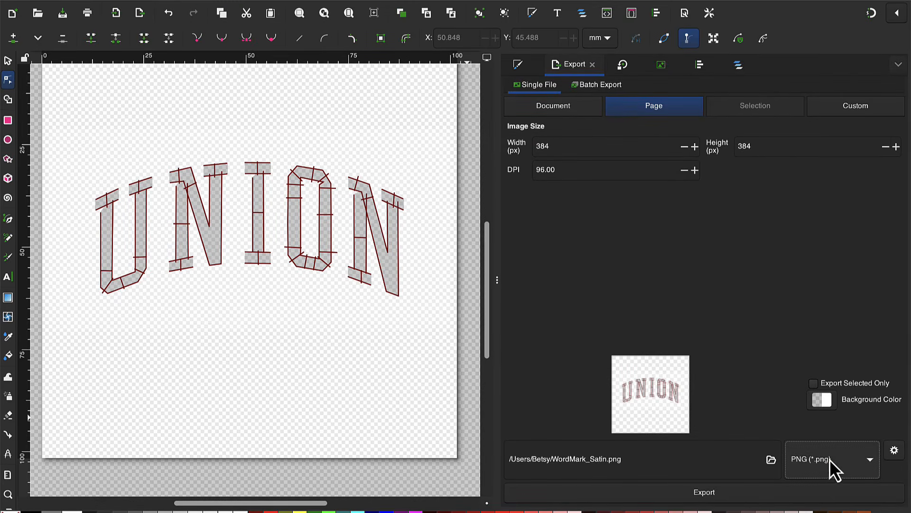
scroll(831, 420, "down", 1)
left_click(830, 421)
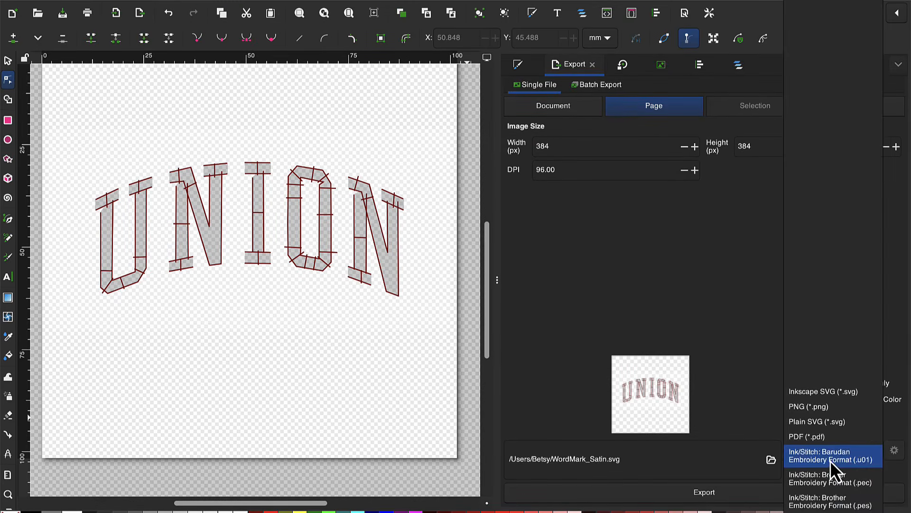
left_click(832, 501)
left_click(605, 460)
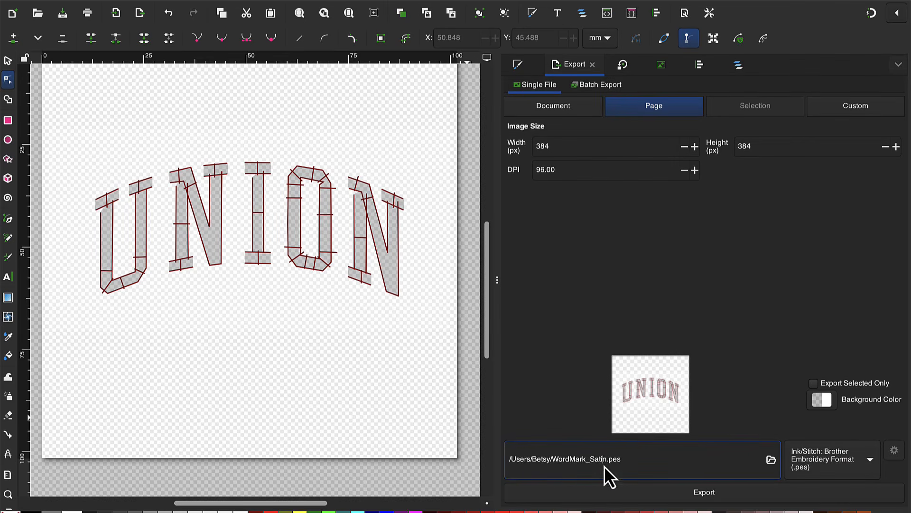
left_click(712, 493)
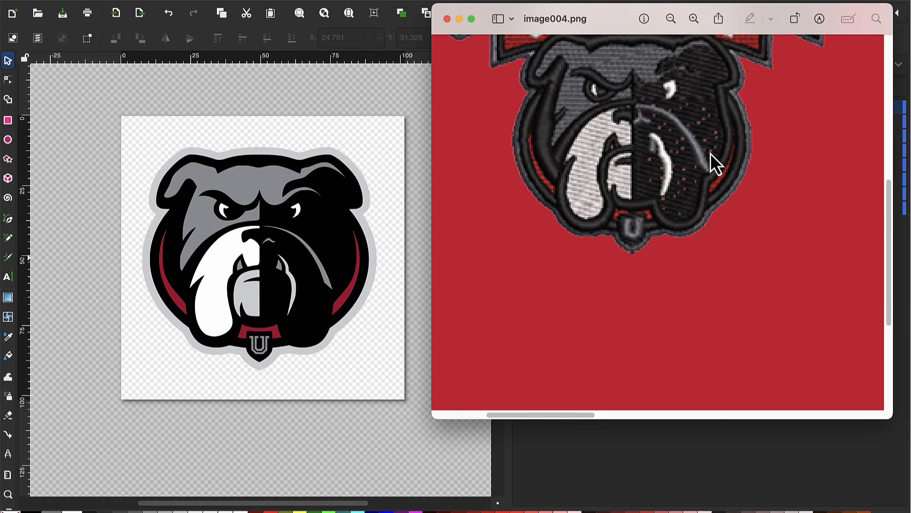
Return to Inkscape, select the bulldog's black object, and hide the red, medium gray, light gray and white objects.
left_click(382, 97)
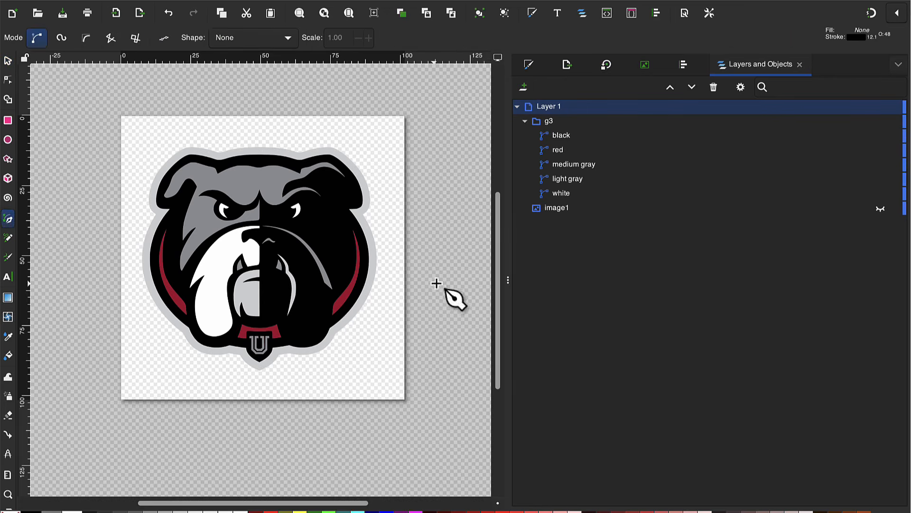
left_click(566, 138)
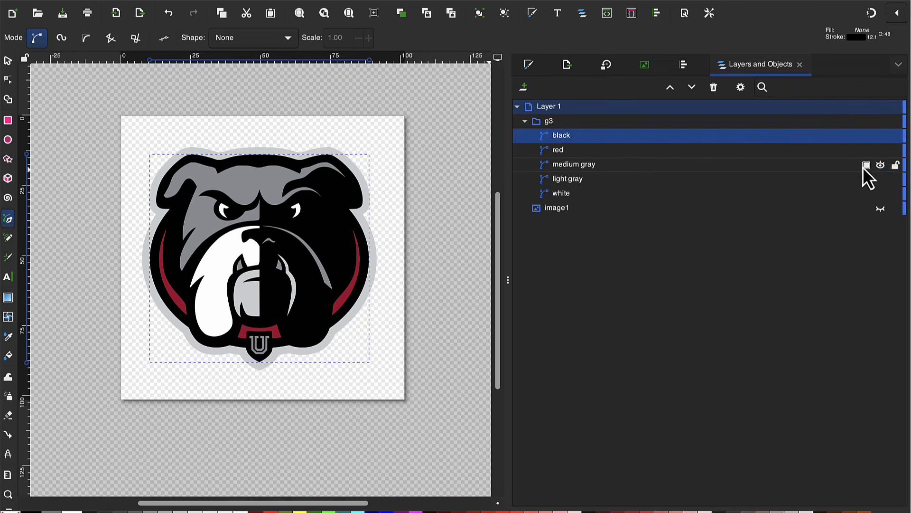
left_click(880, 151)
left_click(881, 165)
left_click(881, 179)
left_click(881, 194)
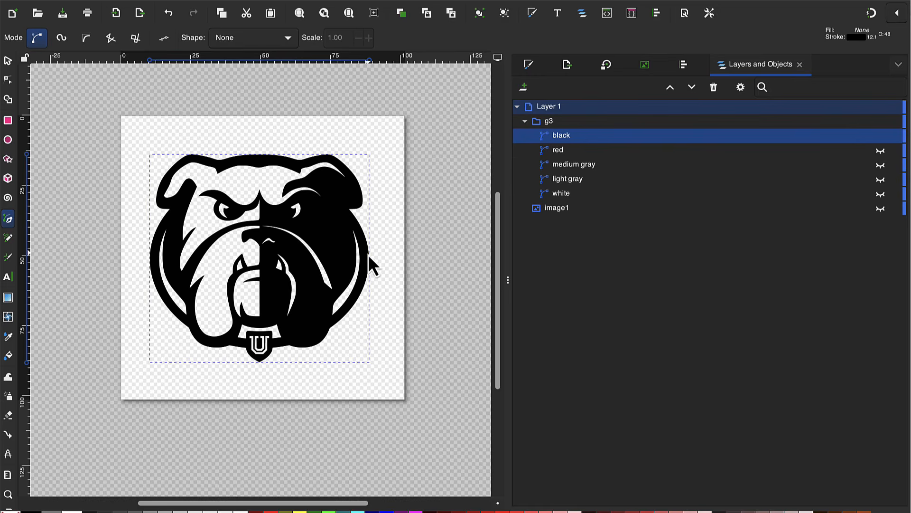
Toggle the red, medium gray and light gray objects on and back off to view the bulldog's separate colour areas.
left_click(881, 153)
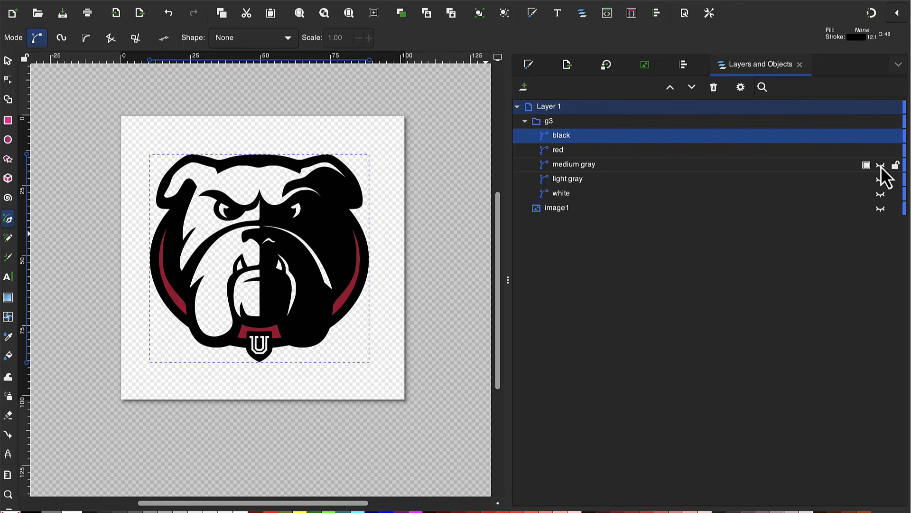
left_click(881, 165)
left_click(881, 179)
left_click(880, 180)
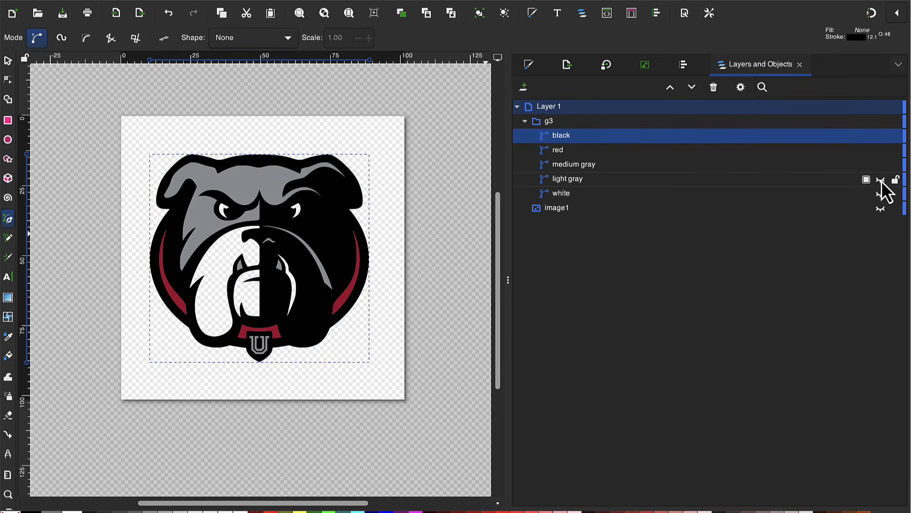
left_click(881, 165)
left_click(881, 151)
Hide the black object, show image1, and reduce the image's opacity to 40.3%.
left_click(881, 137)
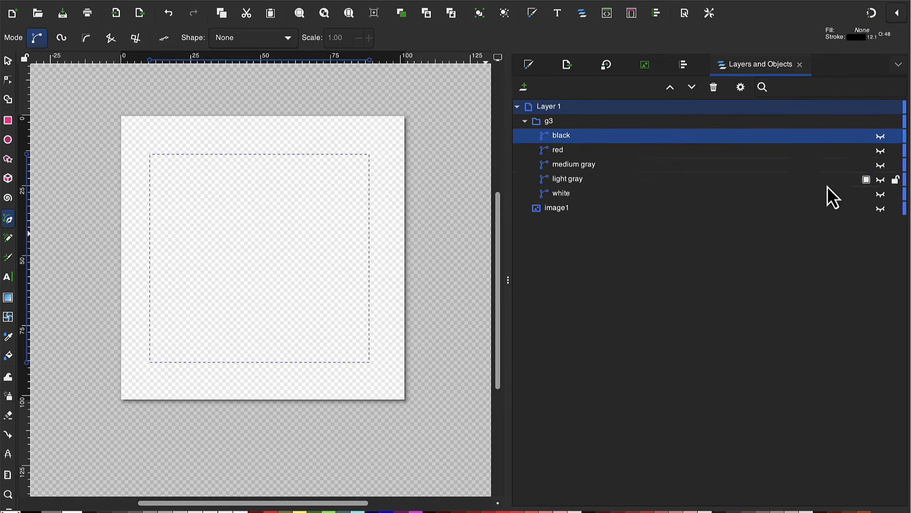
left_click(881, 209)
left_click(867, 210)
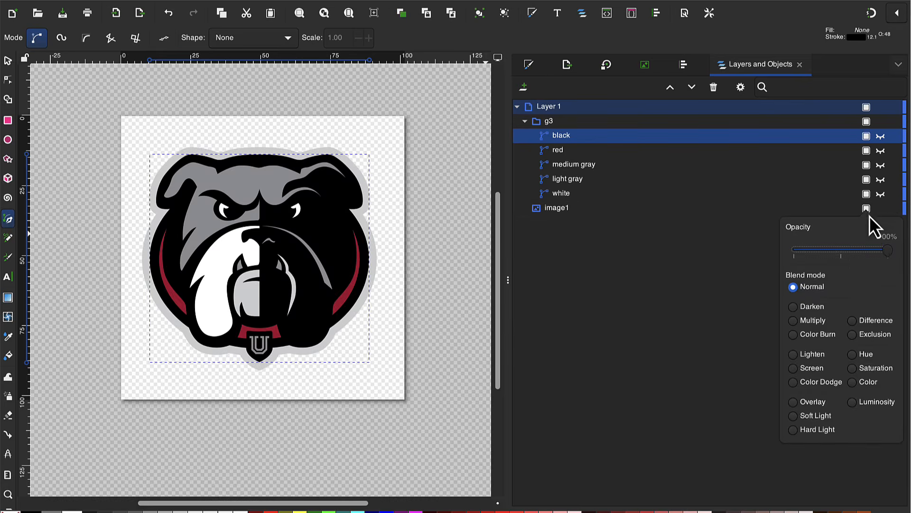
left_click_drag(881, 252, 831, 251)
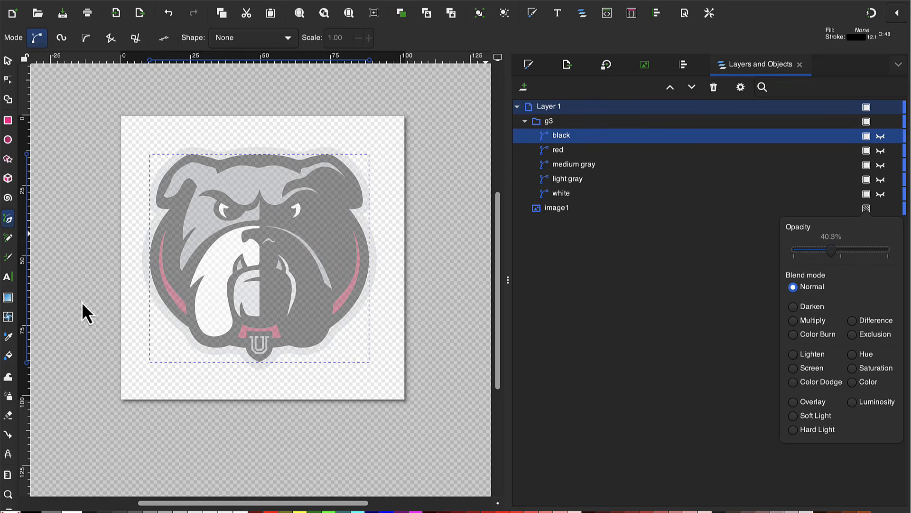
Choose the Pen tool and set the paint to no fill with a flat colour stroke.
left_click(8, 222)
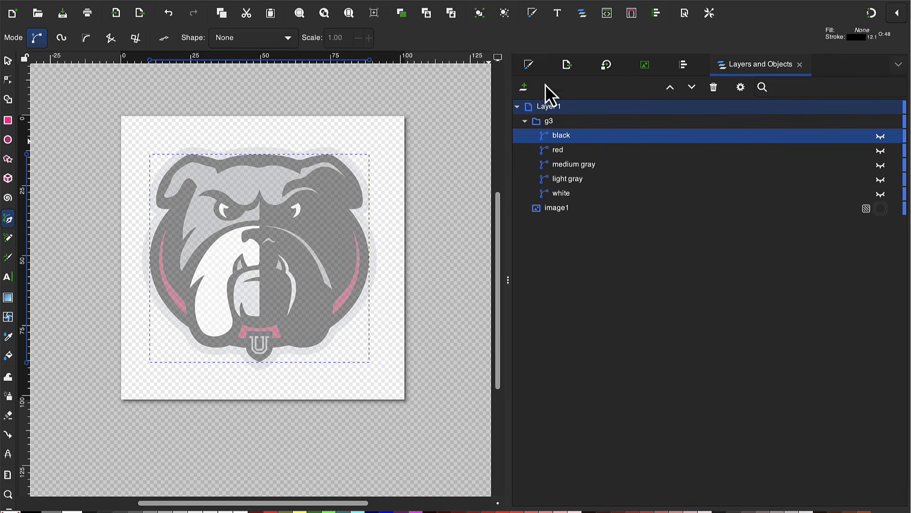
left_click(529, 65)
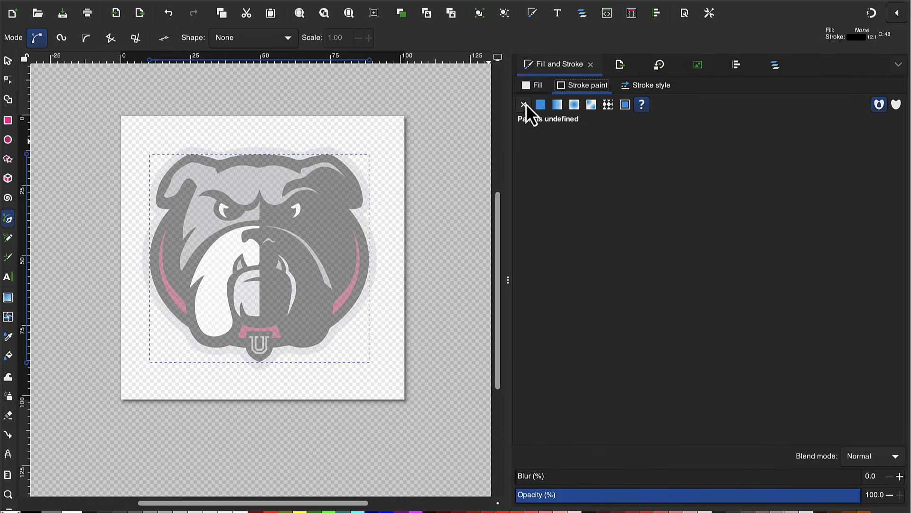
left_click(526, 91)
left_click(524, 105)
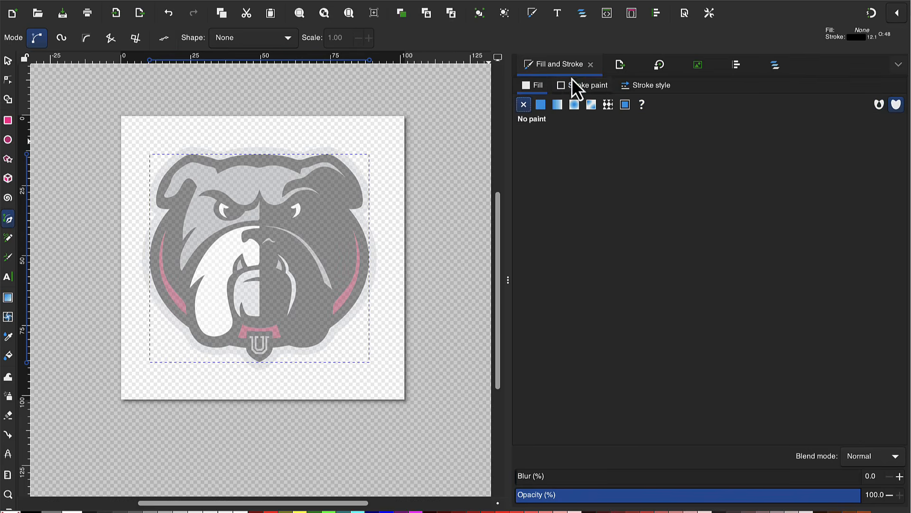
left_click(570, 89)
left_click(542, 106)
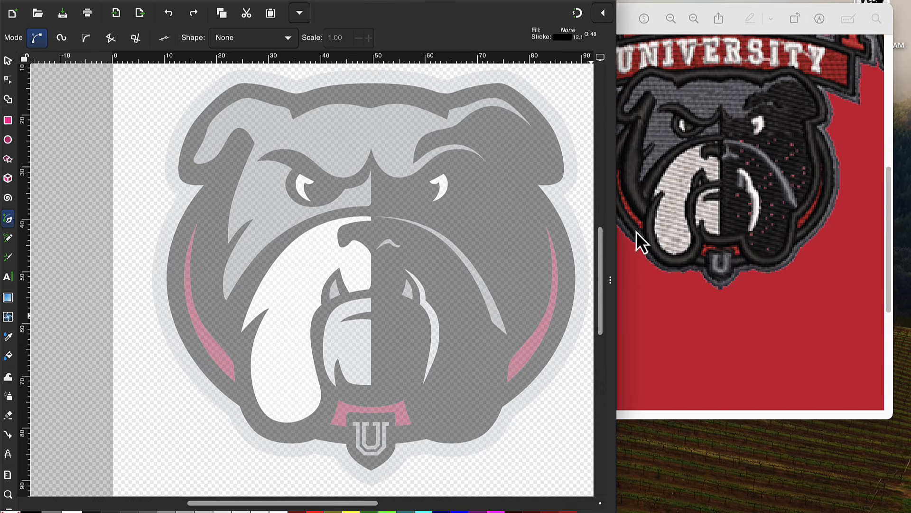
Trace the bulldog's thick black outline as one open path from the lower mouth along the chin, right side, both ears and left side to the muzzle.
left_click(339, 370)
left_click(408, 392)
left_click(457, 435)
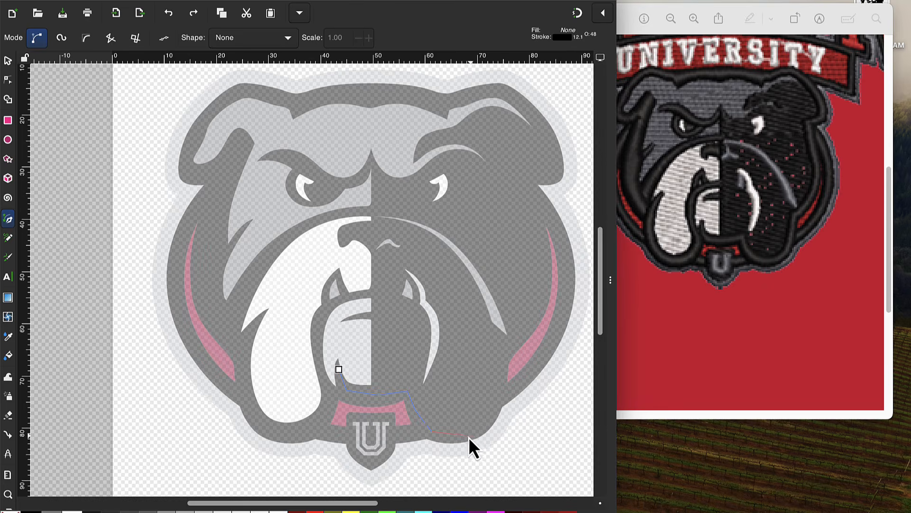
left_click(491, 416)
left_click(499, 357)
left_click(536, 294)
left_click(534, 219)
left_click(520, 182)
left_click(517, 168)
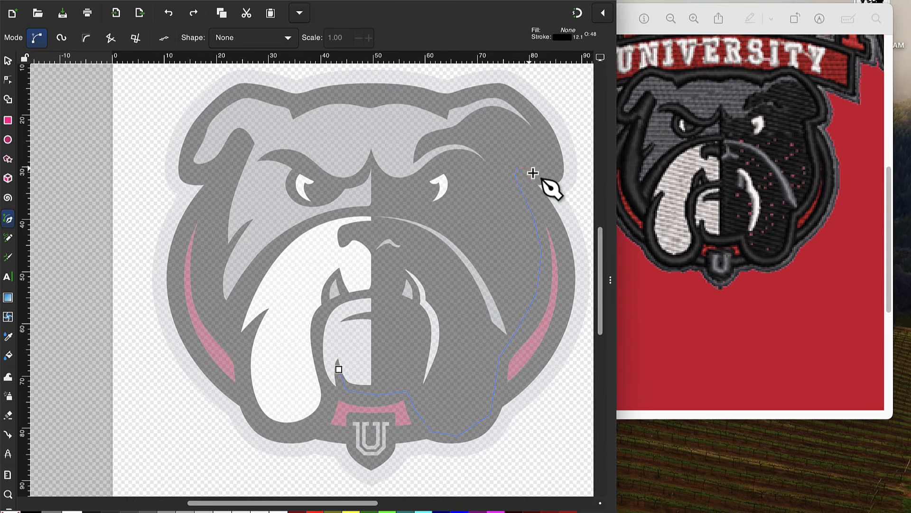
left_click(557, 174)
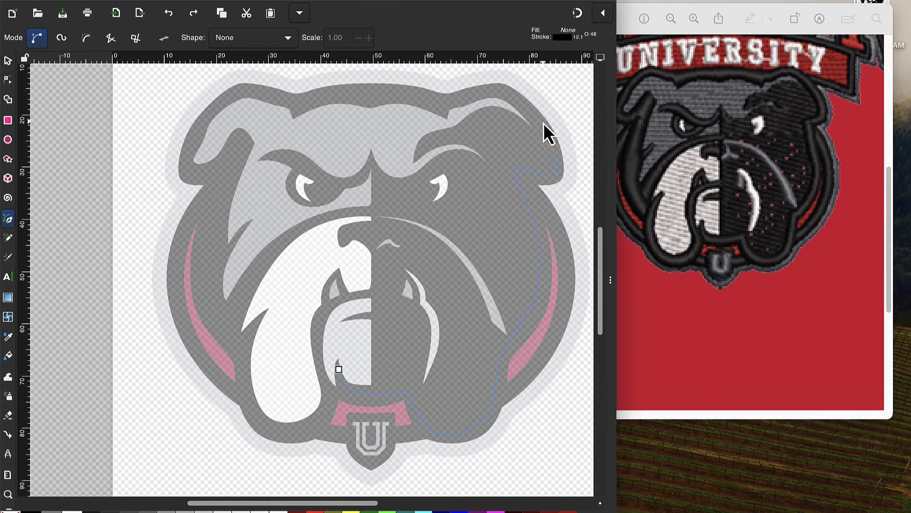
left_click(515, 97)
left_click(496, 90)
left_click(458, 100)
left_click(442, 105)
left_click(382, 94)
left_click(336, 96)
left_click(300, 102)
left_click(246, 91)
left_click(311, 429)
left_click(330, 406)
left_click(318, 328)
left_click(331, 300)
left_click(369, 292)
key("Return")
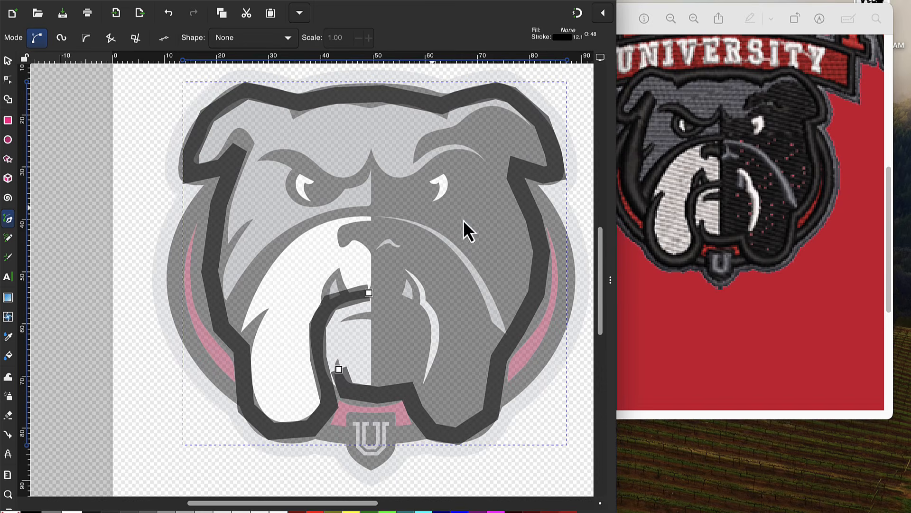
Set the stroke width of the bulldog's main black outline path to 3.8 mm.
left_click(611, 278)
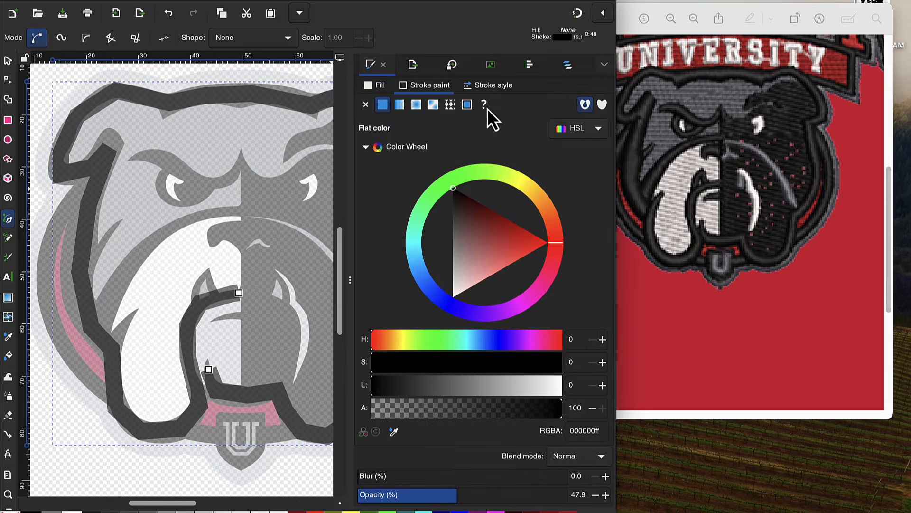
left_click(489, 85)
left_click(446, 110)
left_click(447, 110)
left_click(447, 109)
left_click(446, 110)
left_click(447, 109)
left_click(447, 110)
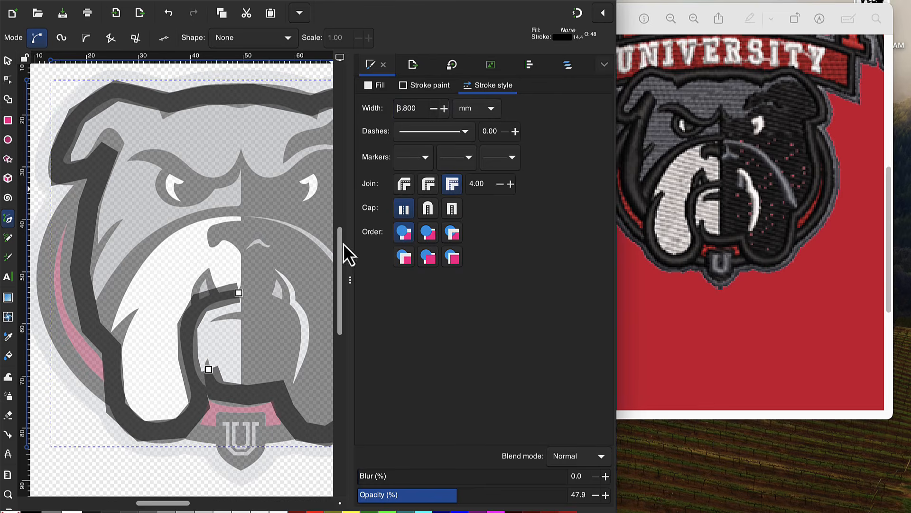
left_click(429, 86)
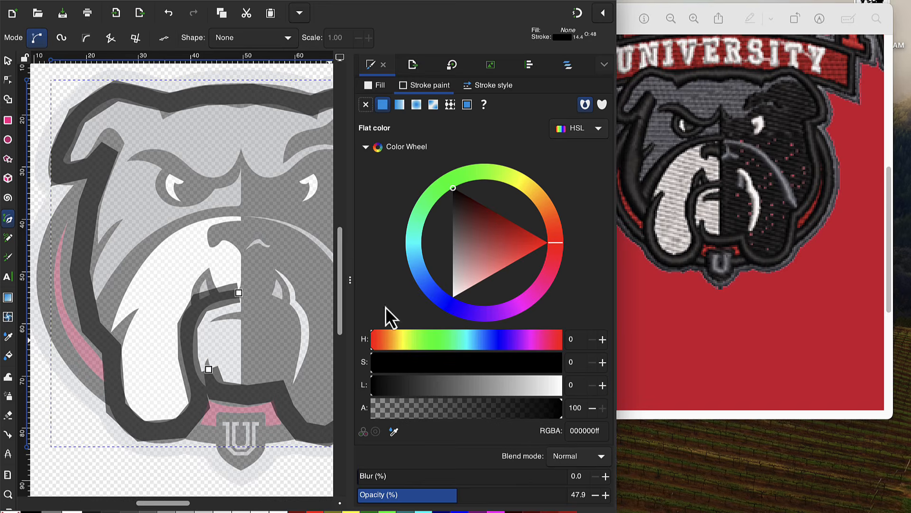
left_click_drag(353, 277, 575, 256)
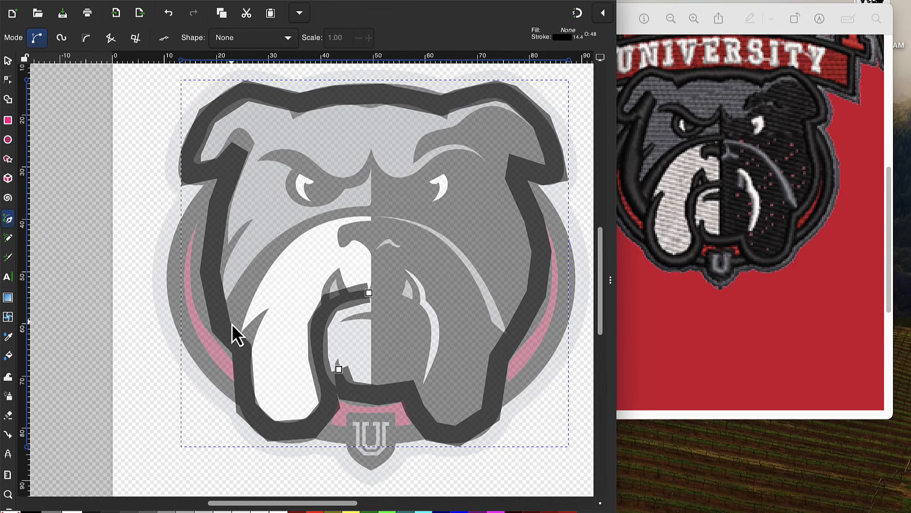
Trace the black arc over the muzzle as an open path from the left cheek up to the face's centreline.
left_click_drag(229, 325, 249, 278)
left_click(282, 246)
left_click(316, 218)
double_click(371, 209)
Trace the curved black bands outside the left and right cheeks as two separate open paths.
left_click(213, 185)
left_click(185, 229)
left_click(175, 282)
left_click(190, 340)
double_click(235, 389)
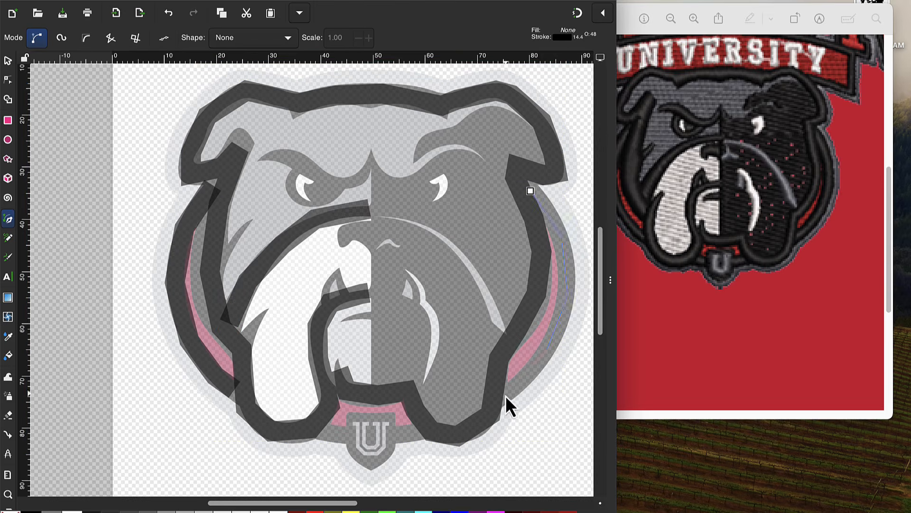
double_click(518, 385)
Trace the left cheek crease and the angry brow above the left eye as separate open paths.
left_click(217, 268)
double_click(248, 221)
left_click(266, 156)
left_click(293, 156)
left_click(330, 182)
left_click(359, 182)
double_click(371, 162)
Trace the black outline under the left eye, the nose, the left fang and the short mouth line as separate paths.
left_click(297, 168)
left_click(290, 189)
left_click(304, 204)
left_click(368, 234)
left_click(352, 230)
double_click(343, 236)
left_click(369, 314)
double_click(342, 321)
Trace the two short black collar segments on either side of the U badge.
left_click(322, 431)
double_click(349, 435)
left_click(416, 431)
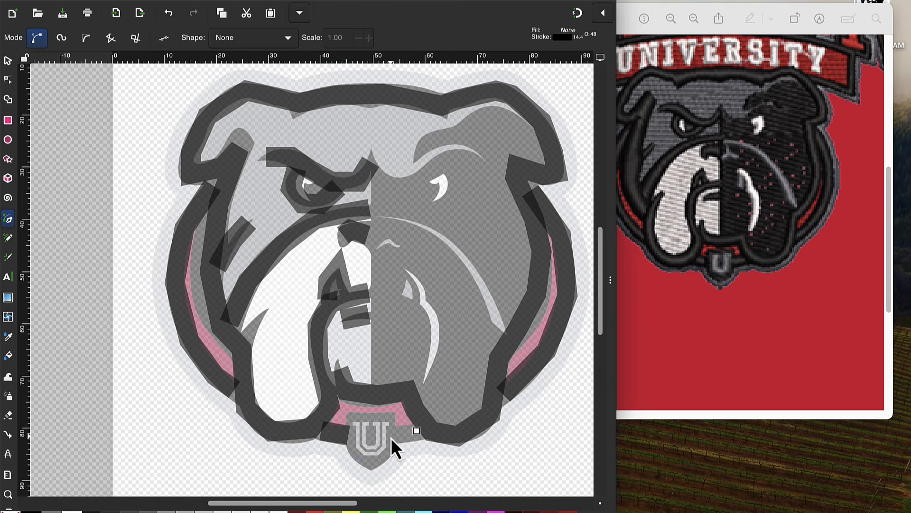
double_click(395, 434)
Trace the collar badge's shield outline as a closed path and add a short path for the black inside the U.
left_click(352, 418)
left_click(351, 447)
left_click(371, 464)
left_click(394, 446)
left_click(390, 416)
left_click(354, 418)
left_click(373, 420)
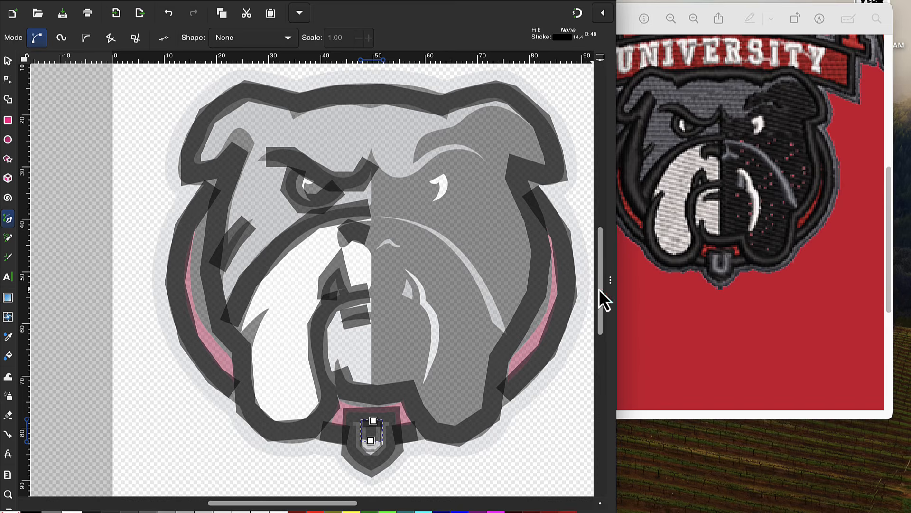
Set the stroke width of the left fang path to 2 mm.
left_click(609, 282)
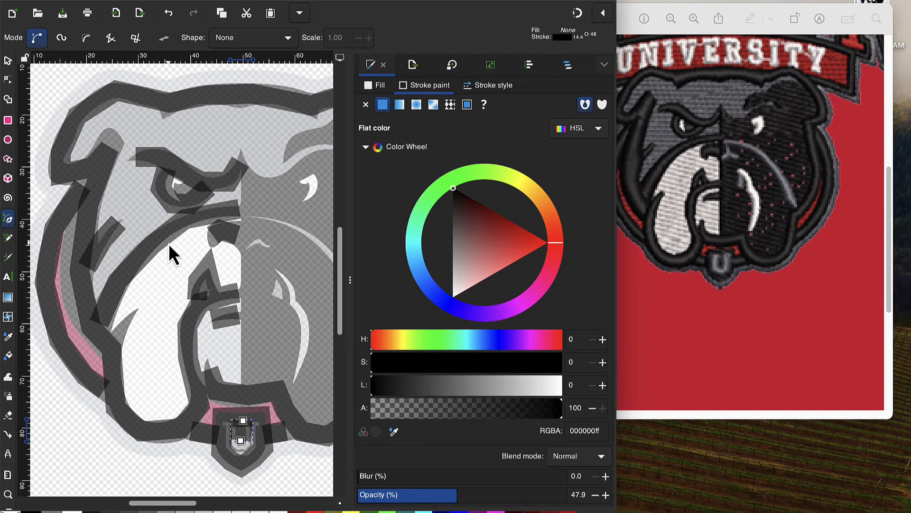
left_click(8, 61)
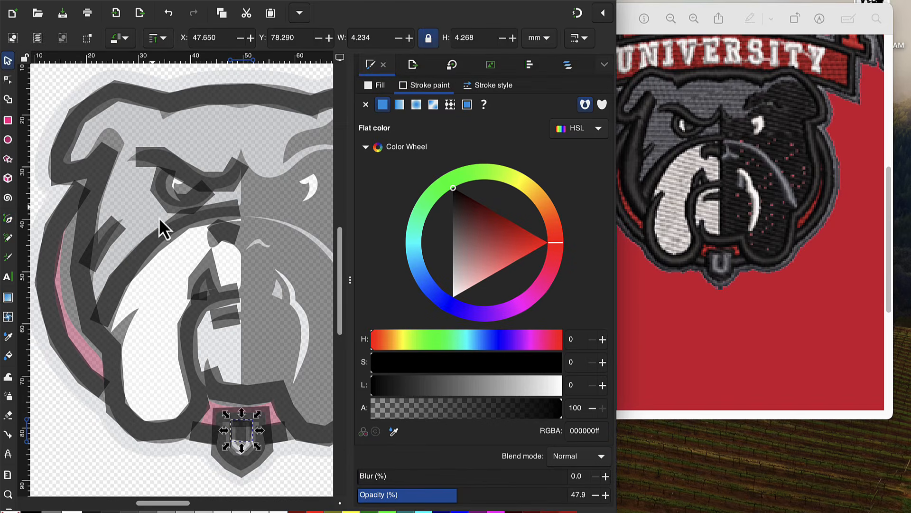
left_click(213, 284)
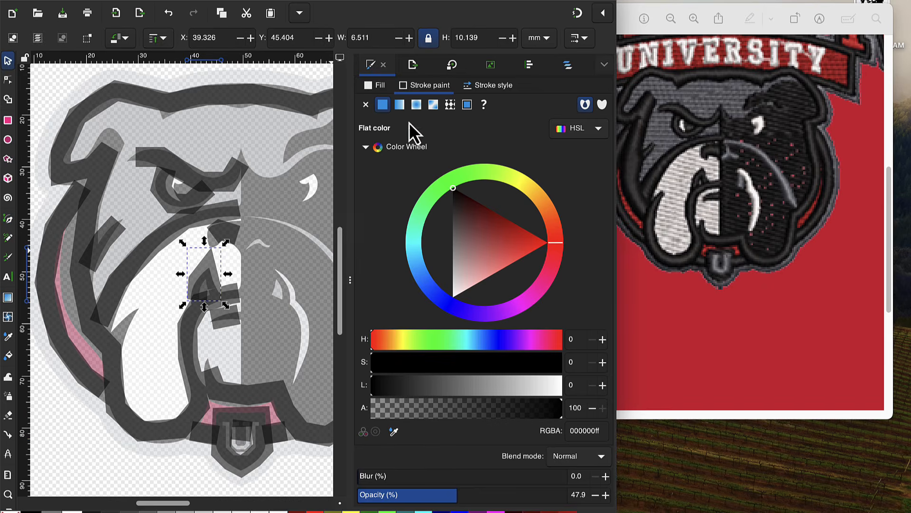
left_click(482, 87)
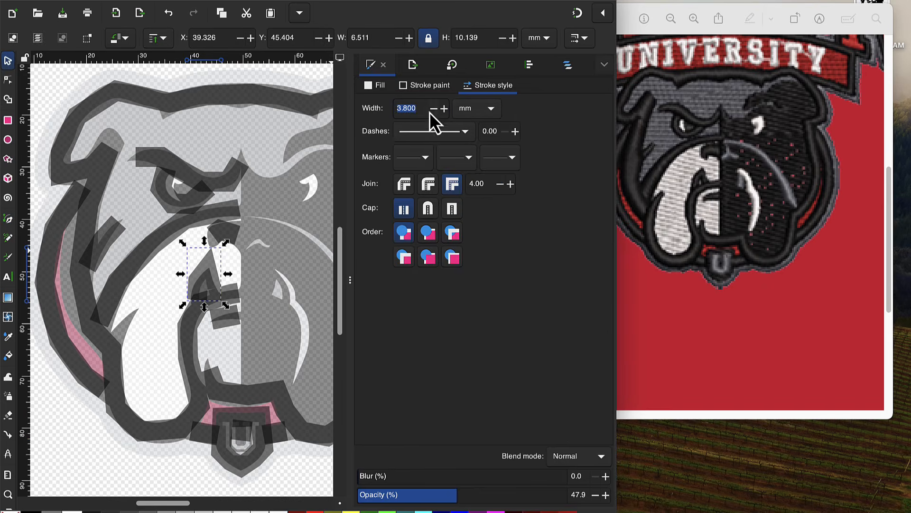
type("2")
key("Return")
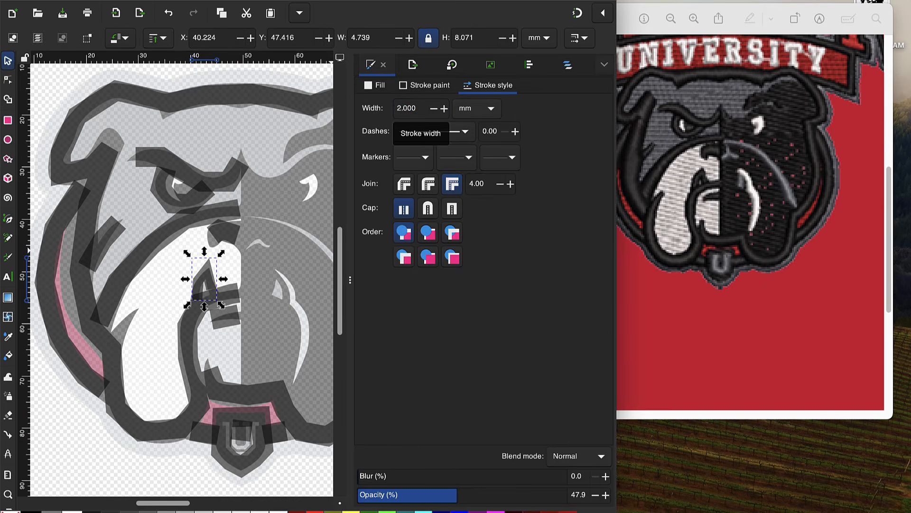
Set the stroke widths of the left eye outline and the brow path to 2 mm.
left_click(192, 196)
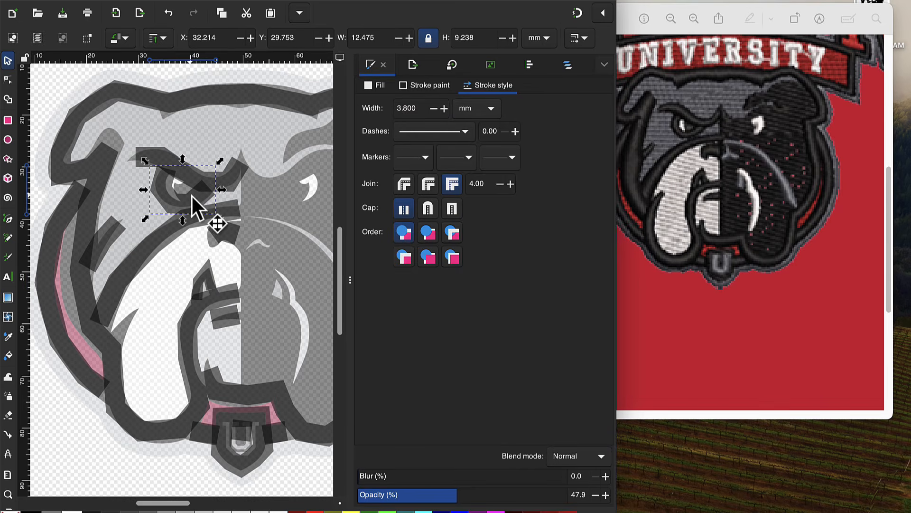
triple_click(401, 108)
type("2")
key("Return")
left_click(240, 170)
triple_click(416, 109)
type("2")
key("Return")
Set the stroke widths of the left cheek crease and the short mouth line to 2 mm.
left_click(107, 239)
triple_click(406, 107)
type("2")
key("Return")
left_click(223, 317)
scroll(406, 106, "down", 18)
Set the stroke widths of the badge's shield outline and its inner path to 2 mm.
left_click(226, 447)
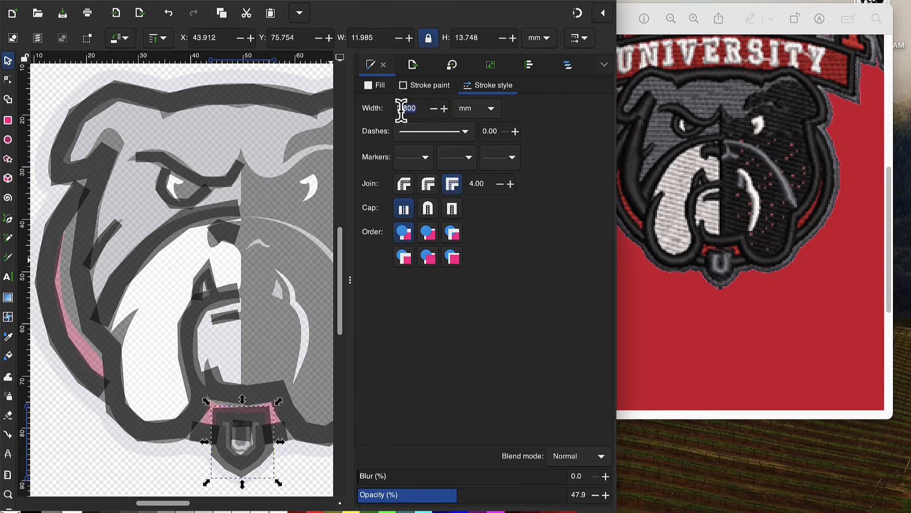
left_click(257, 420)
triple_click(401, 108)
type("2")
key("Return")
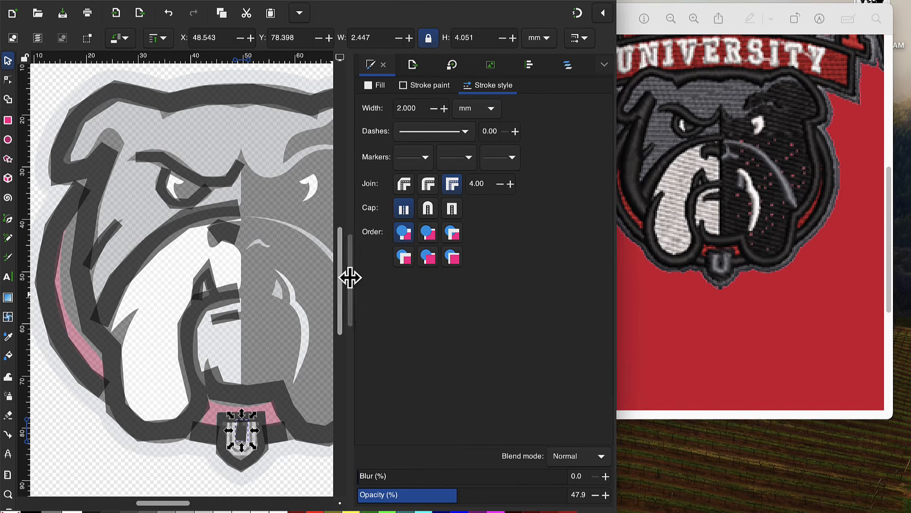
Change the stroke colour of the badge's inner path to medium gray.
mouse_move(350, 270)
left_mouse_down()
mouse_move(506, 262)
mouse_move(452, 265)
left_mouse_up()
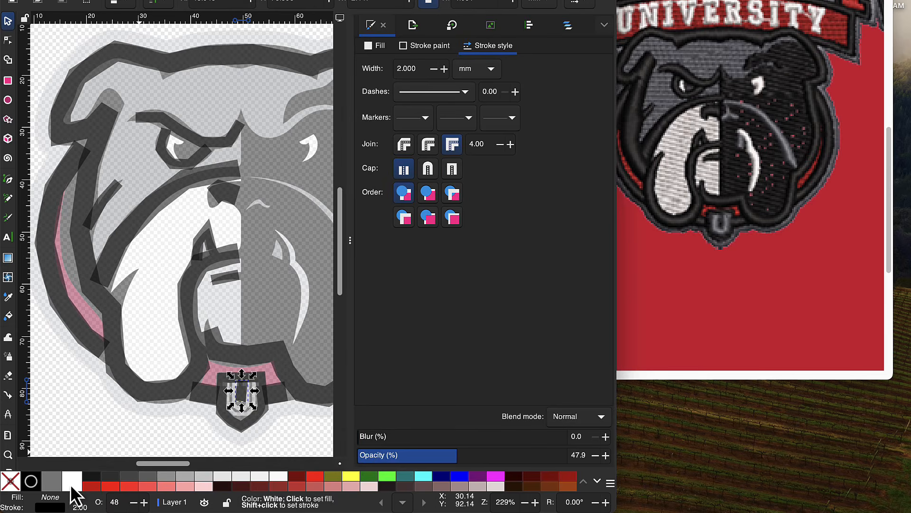
left_click(52, 480, "shift")
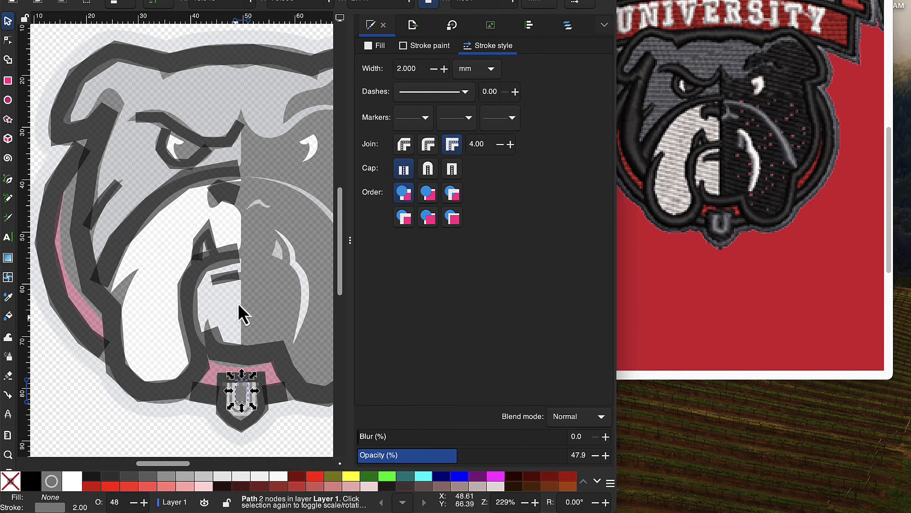
left_click_drag(351, 228, 569, 220)
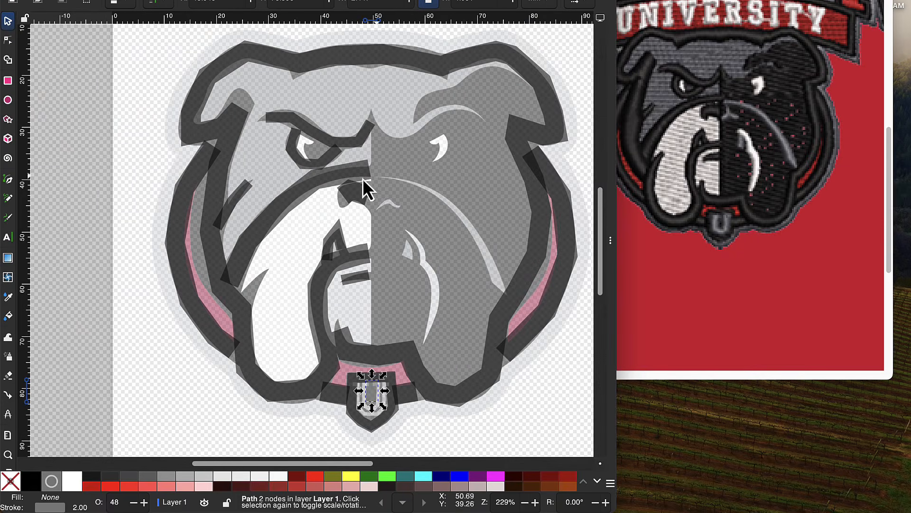
Trace the gray highlight curve over the right side of the muzzle and the small nostril highlight with the Pen tool.
left_click(8, 180)
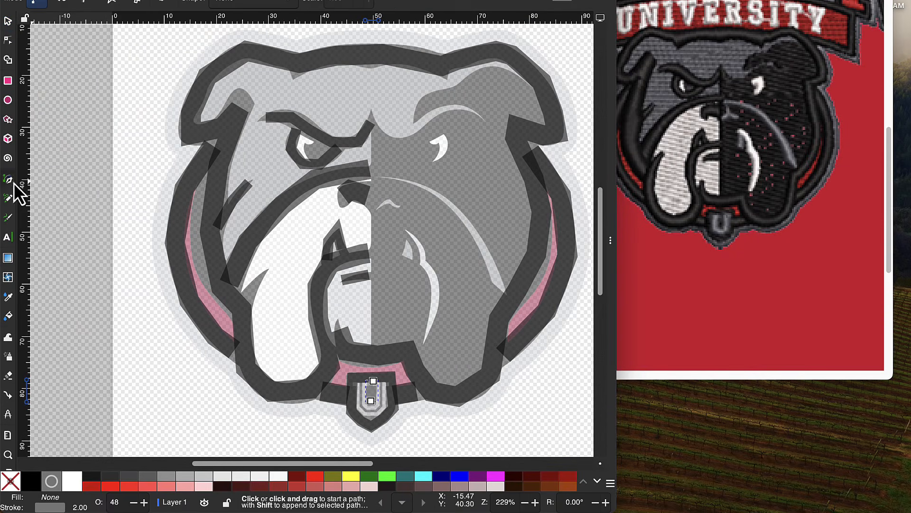
left_click(382, 178)
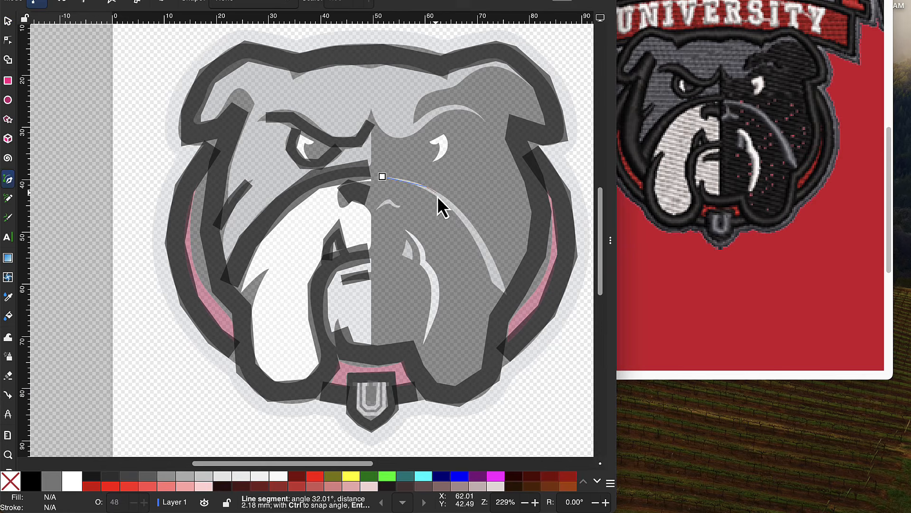
left_click(469, 223)
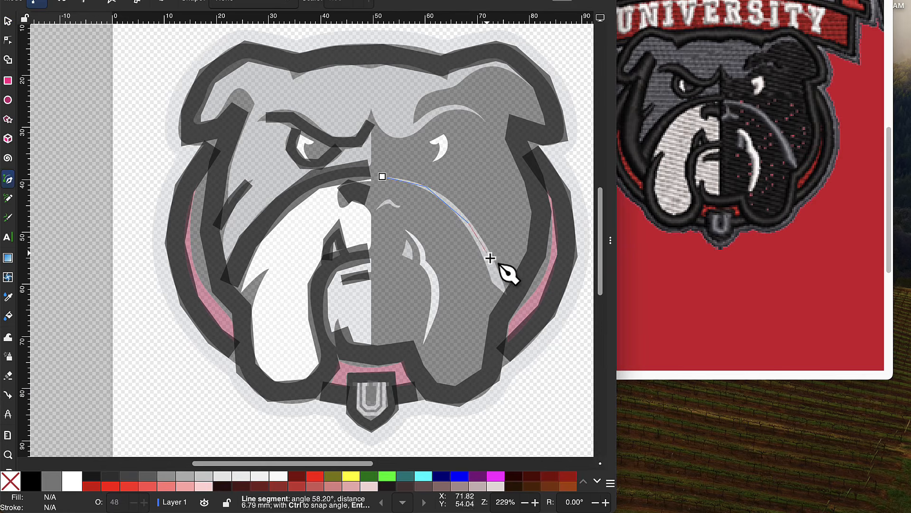
double_click(500, 284)
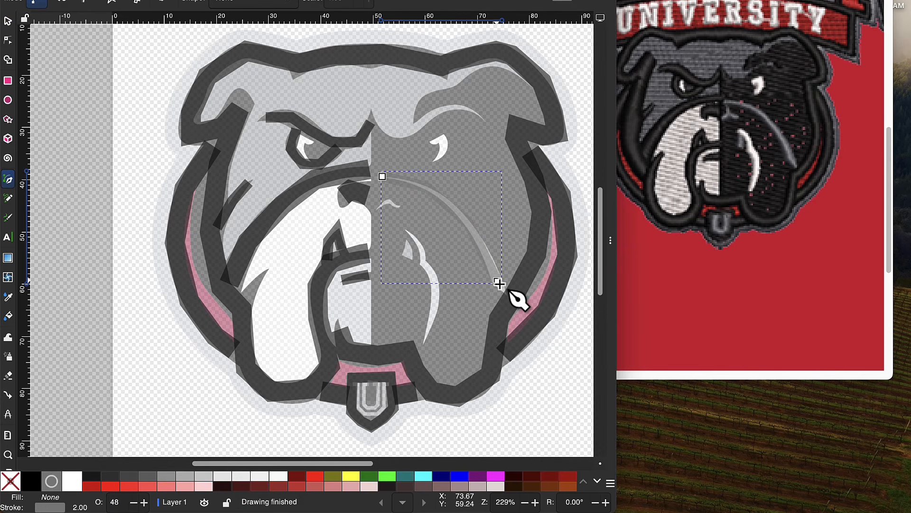
left_click(377, 207)
double_click(399, 207)
Trace the letter U inside the collar badge as an open path and give it a white stroke.
left_click(362, 386)
left_click(360, 404)
left_click(368, 411)
left_click(376, 412)
left_click(383, 404)
double_click(383, 384)
left_click(71, 481, "shift")
Trace the long white highlight beside the right fang as an open path.
left_click(408, 231)
left_click(425, 251)
left_click(425, 263)
left_click(436, 284)
double_click(427, 336)
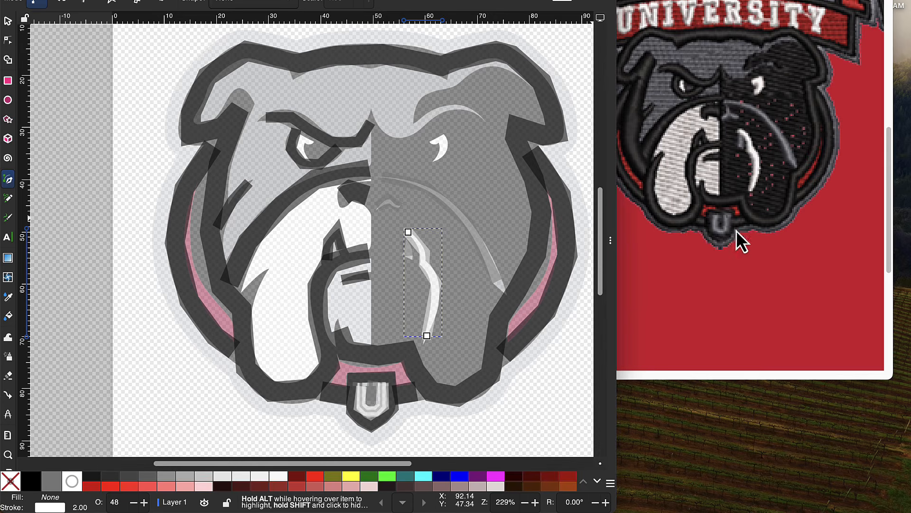
Select all traced paths from path25 to path7 and convert them with Ink/Stitch's Stroke to Satin.
left_click(611, 246)
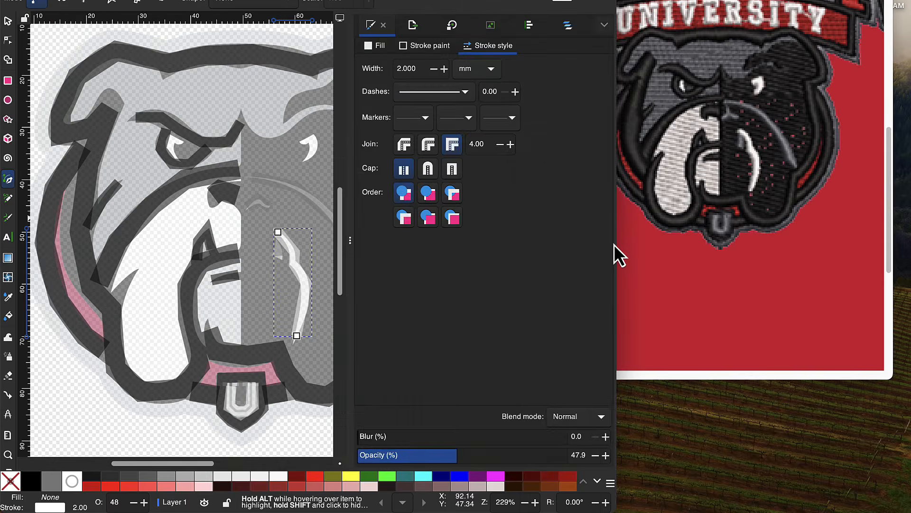
left_click_drag(616, 245, 908, 206)
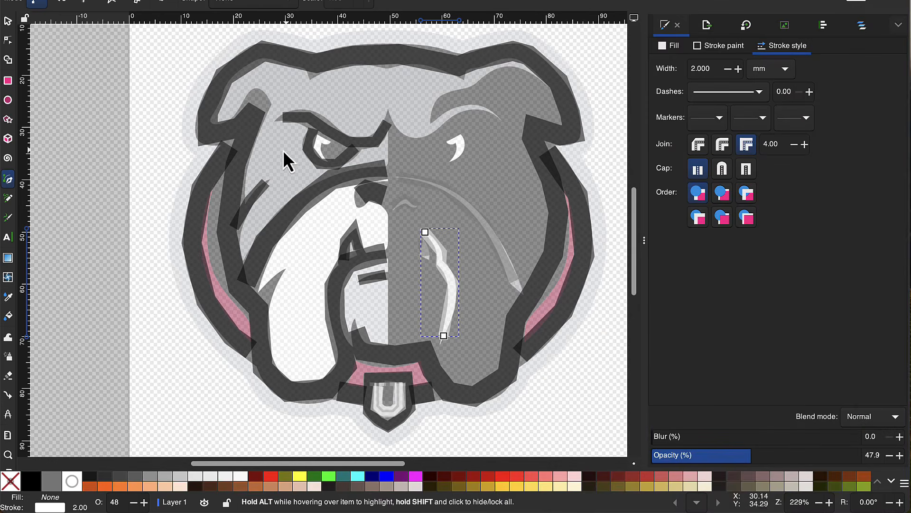
left_click(862, 25)
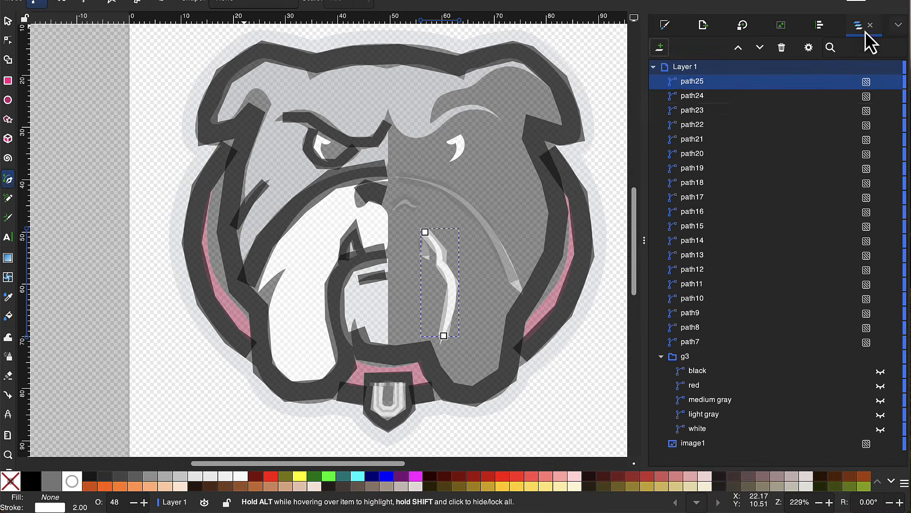
left_click(689, 346, "shift")
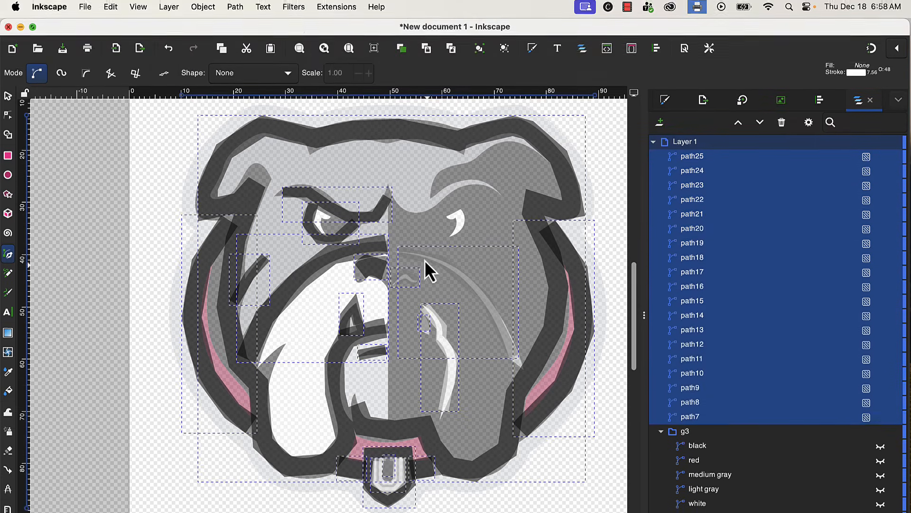
left_click(327, 14)
mouse_move(346, 171)
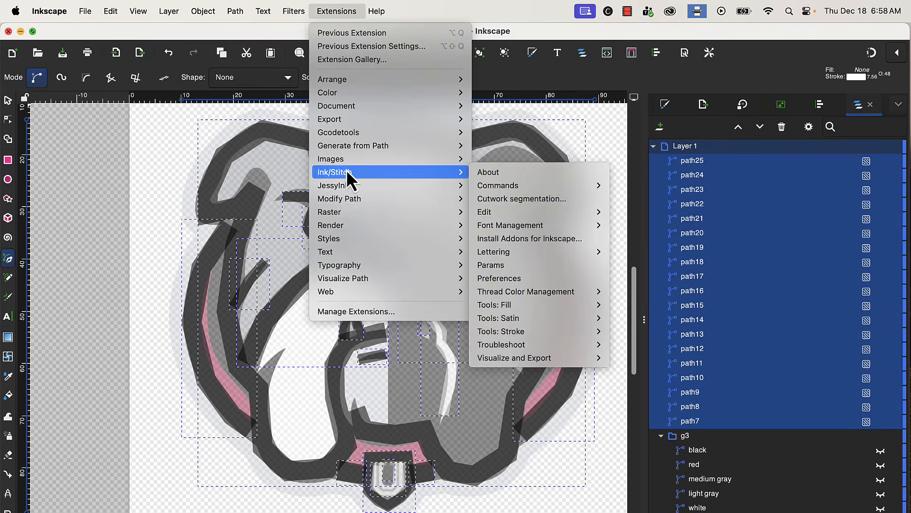
mouse_move(532, 315)
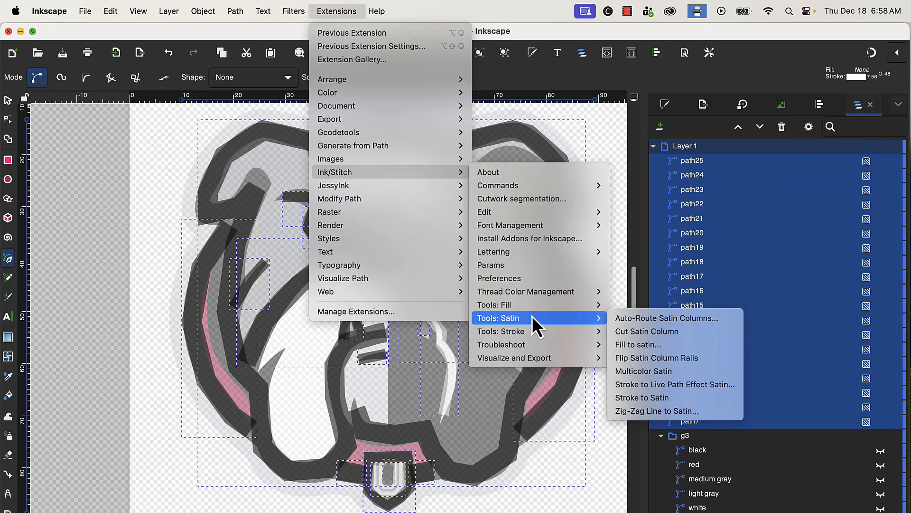
left_click(656, 399)
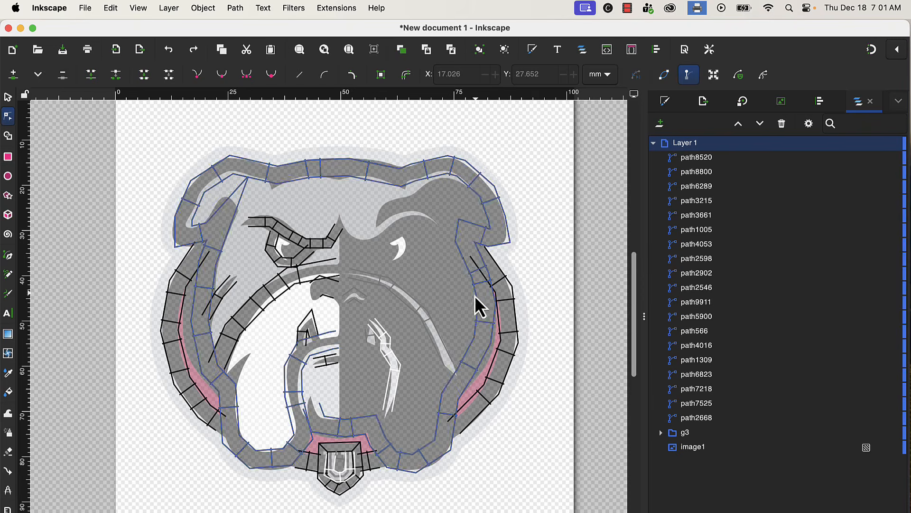
Select every node of the bulldog's main outline satin path and make them auto-smooth.
left_click(176, 225)
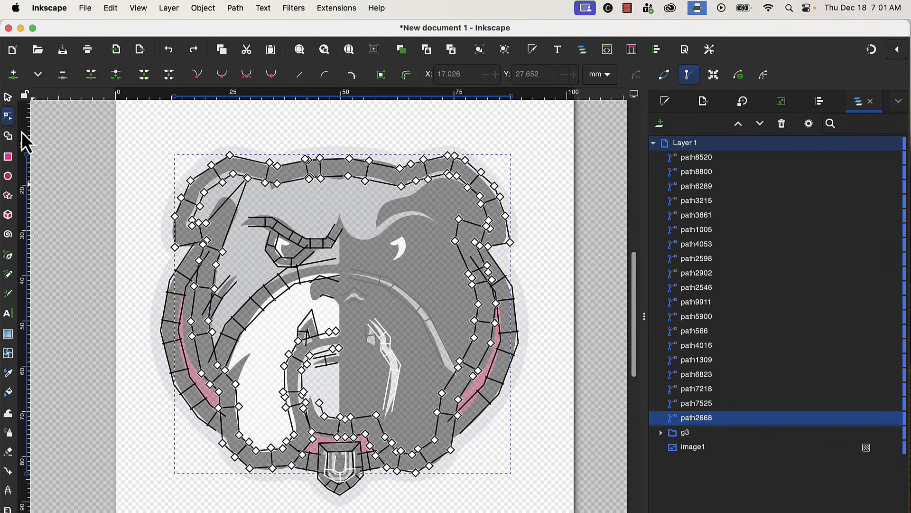
double_click(9, 122)
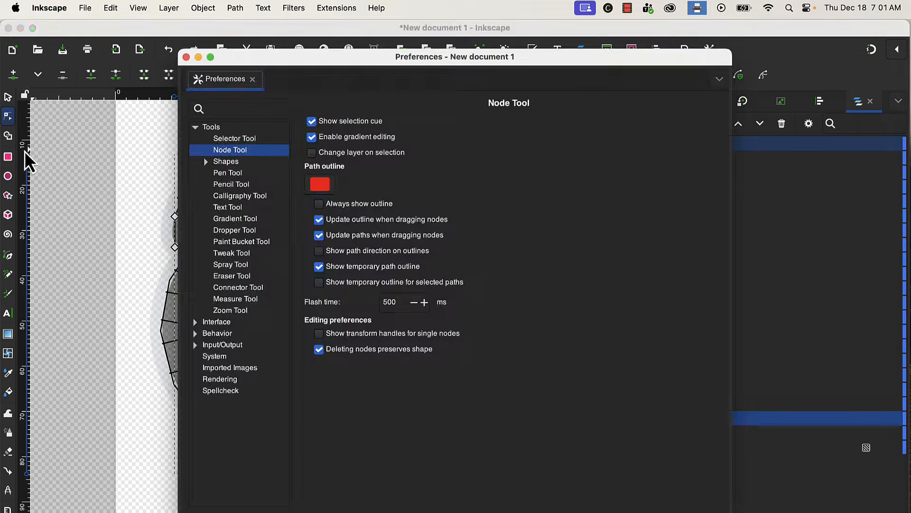
left_click(186, 57)
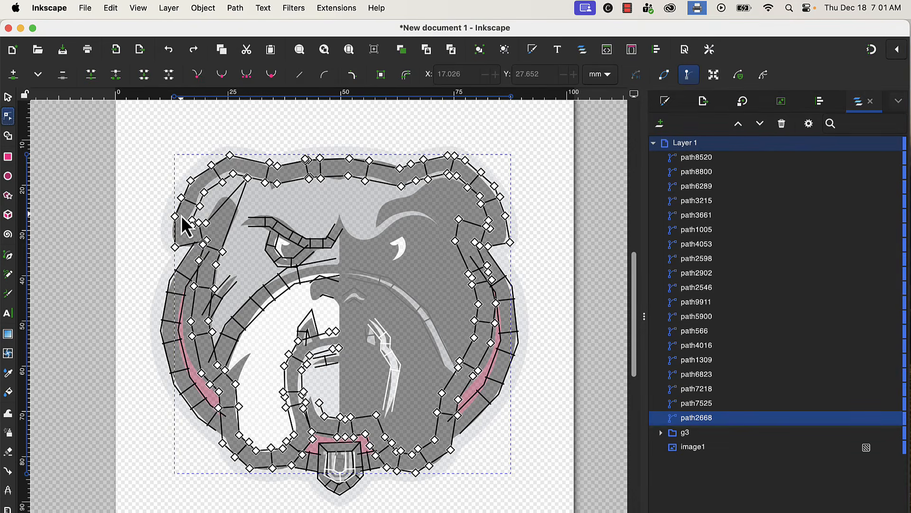
key("super+a")
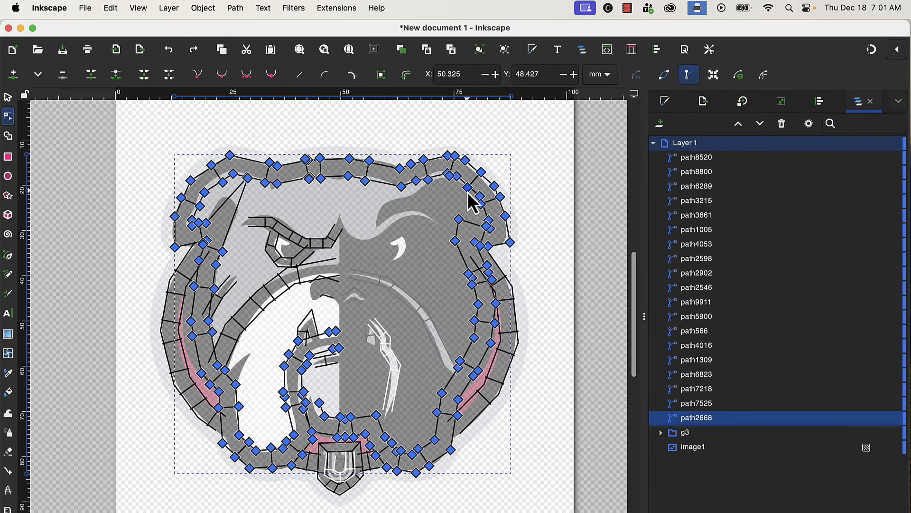
left_click(271, 75)
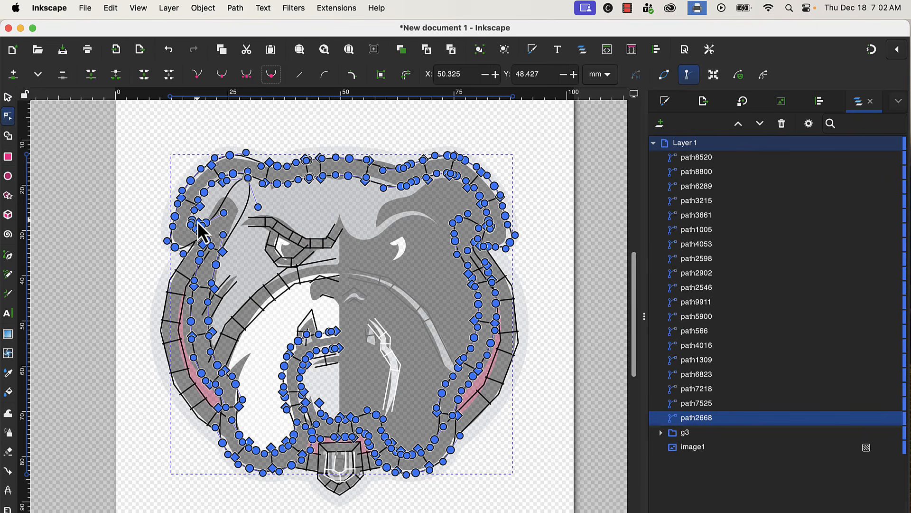
Move the node at the left ear's lower tip inward to fit the artwork and adjust the curve along the ear's outer edge.
scroll(198, 222, "up", 3)
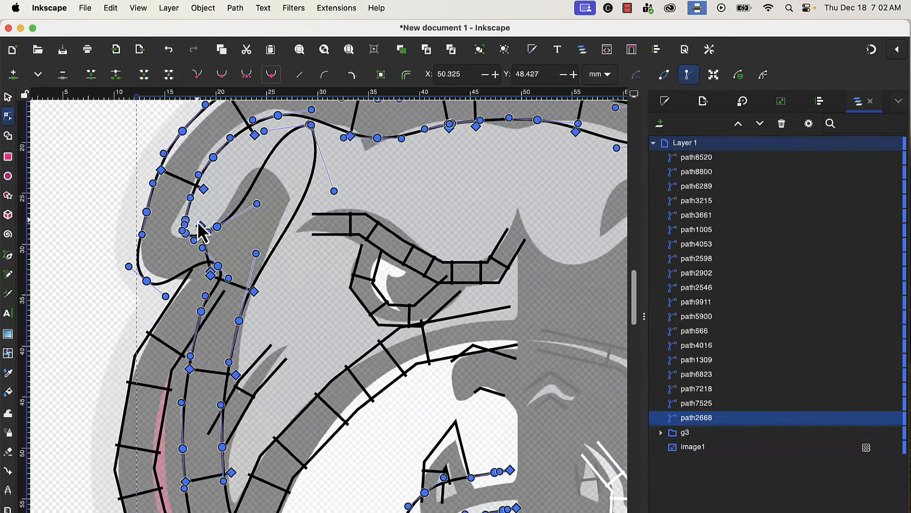
scroll(197, 221, "up", 2)
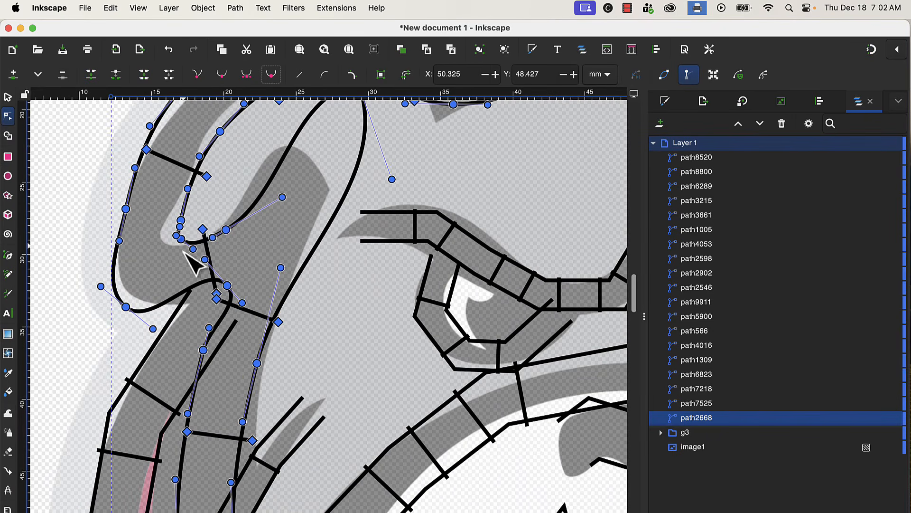
left_click_drag(127, 307, 137, 299)
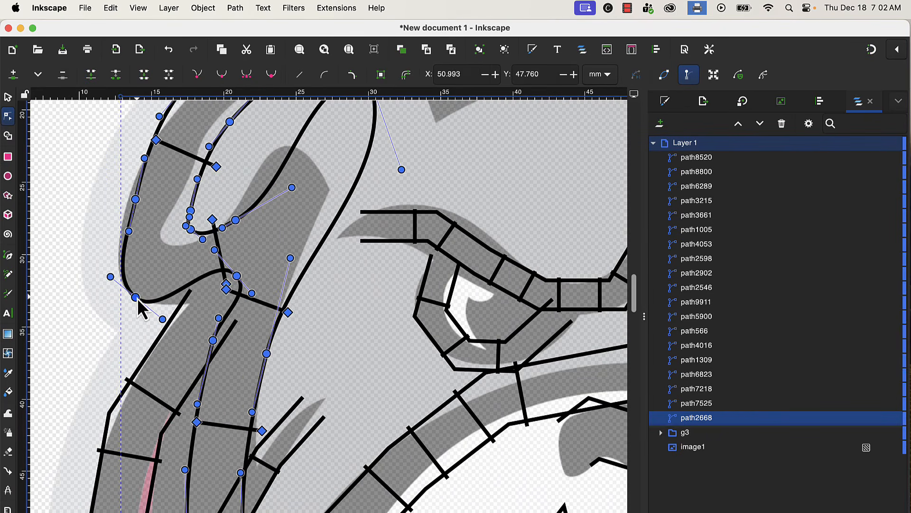
key("super+z")
left_click(71, 265)
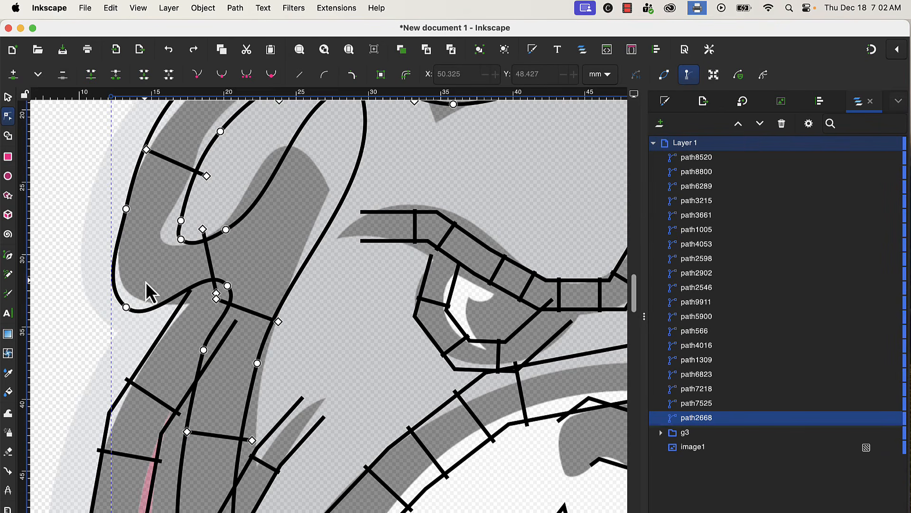
left_click_drag(126, 308, 138, 300)
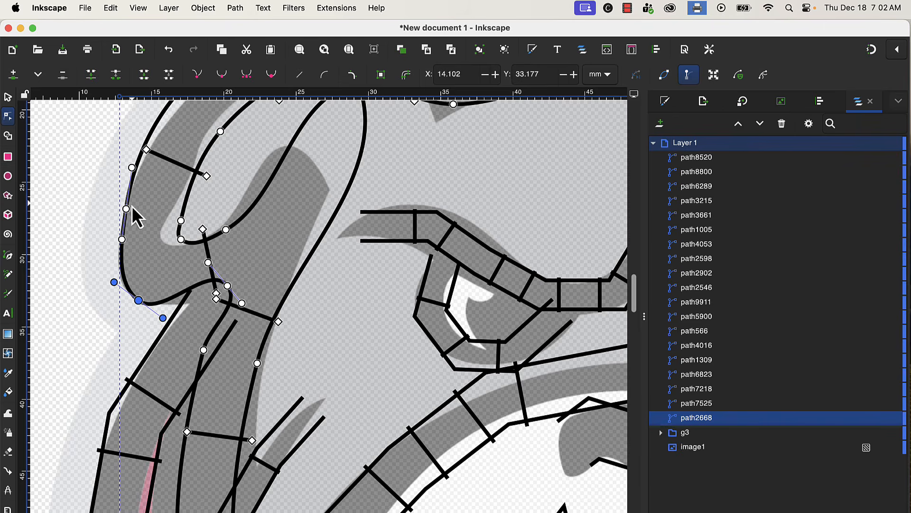
left_click_drag(124, 242, 123, 240)
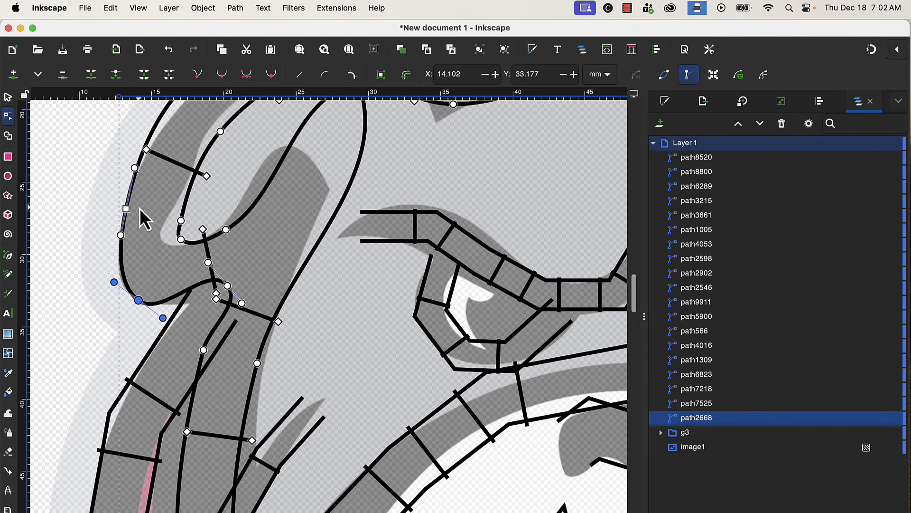
left_click_drag(139, 212, 107, 265)
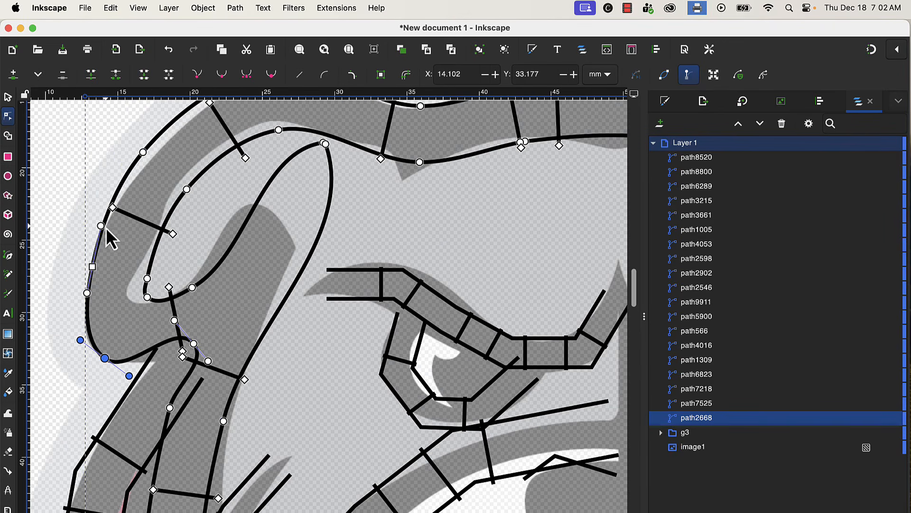
Pull in the outline's fold node just below the left ear and shift the rung there downward.
scroll(182, 377, "down", 5)
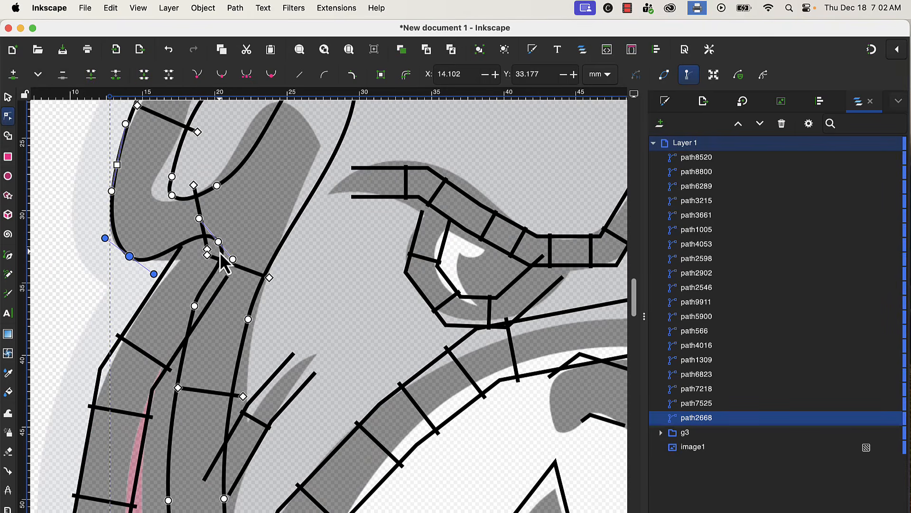
left_click(216, 247)
left_click_drag(216, 249, 202, 274)
left_click(239, 268)
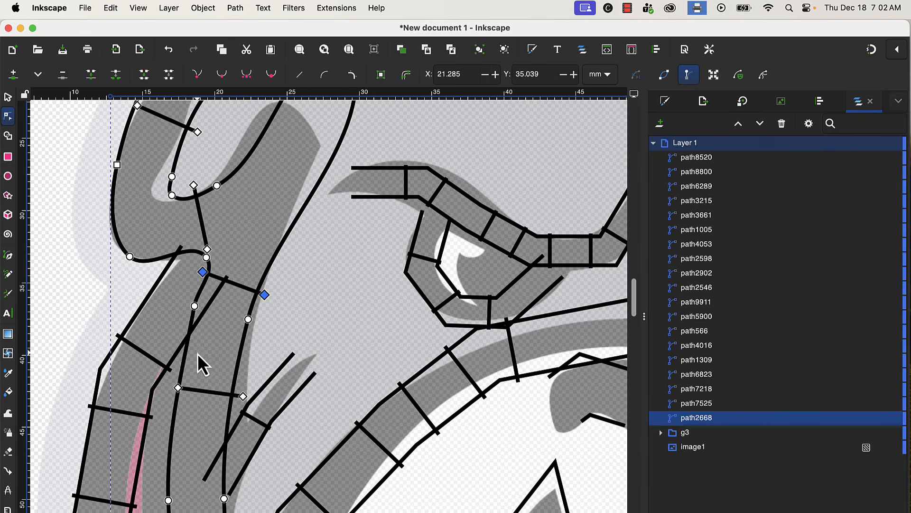
Move the outline's left cheek rail out to the pink stripe's edge and extend the upper cheek rung to meet it.
scroll(181, 285, "down", 5)
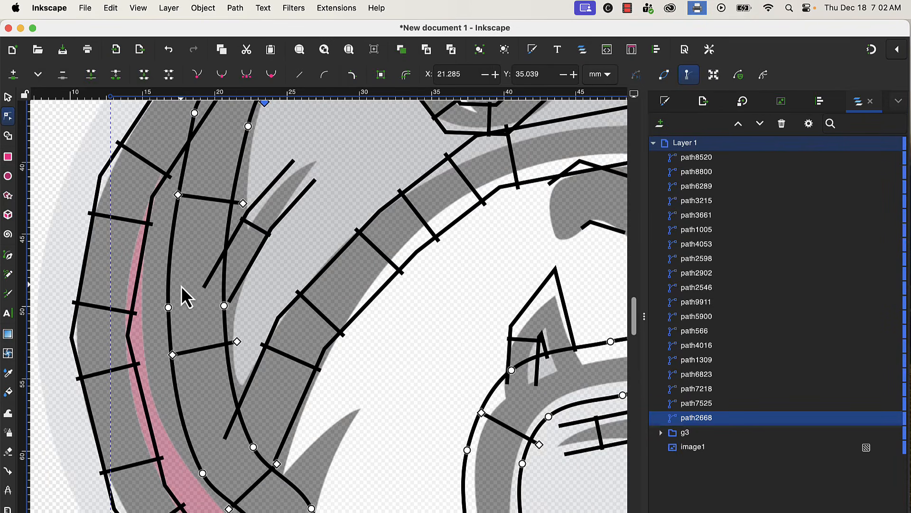
left_click(178, 195)
left_click_drag(168, 308, 139, 301)
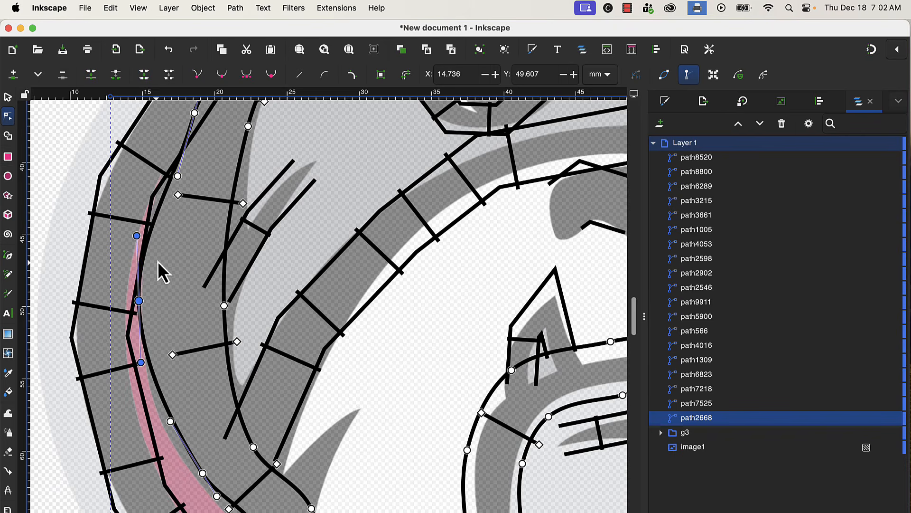
left_click_drag(167, 198, 166, 236)
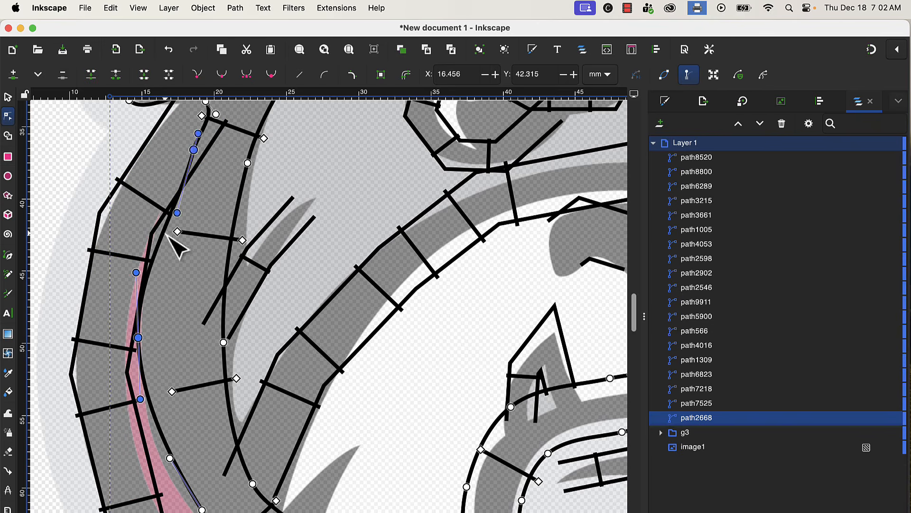
double_click(155, 230)
mouse_move(155, 229)
left_mouse_down()
mouse_move(170, 232)
mouse_move(151, 231)
left_mouse_up()
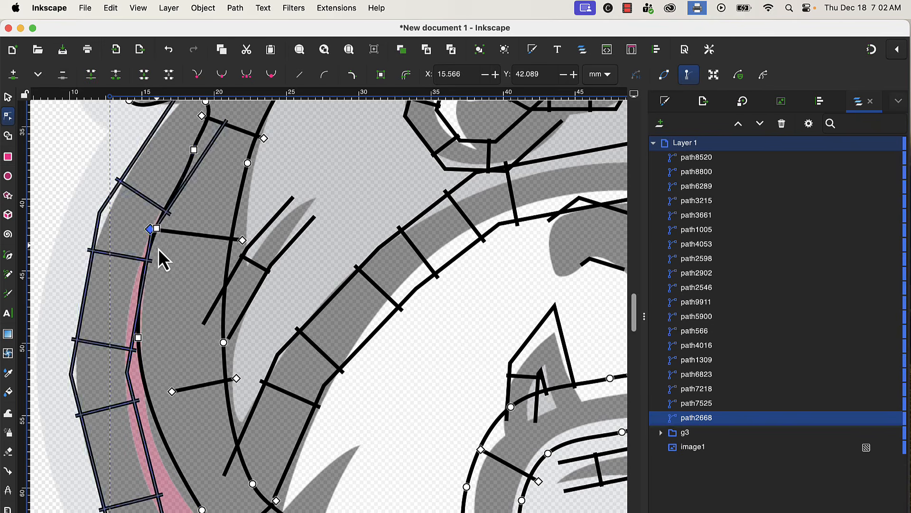
Extend the middle cheek rung to the outer rail and fit the lower rail nodes to the pink stripe's inner edge.
scroll(160, 254, "down", 5)
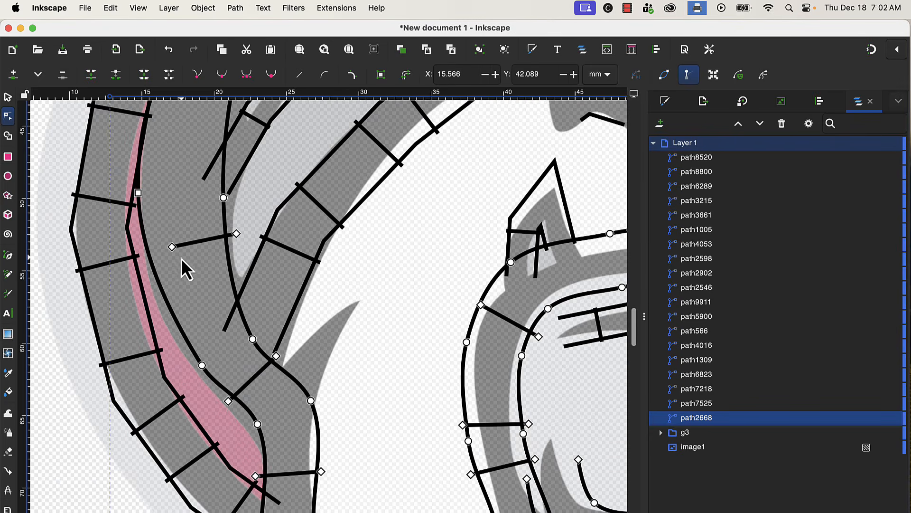
left_click_drag(173, 250, 142, 254)
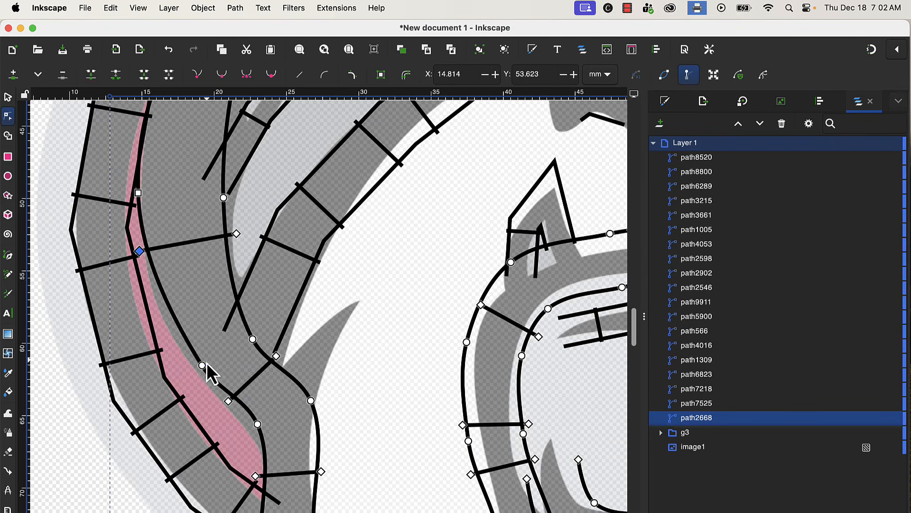
left_click_drag(201, 366, 190, 366)
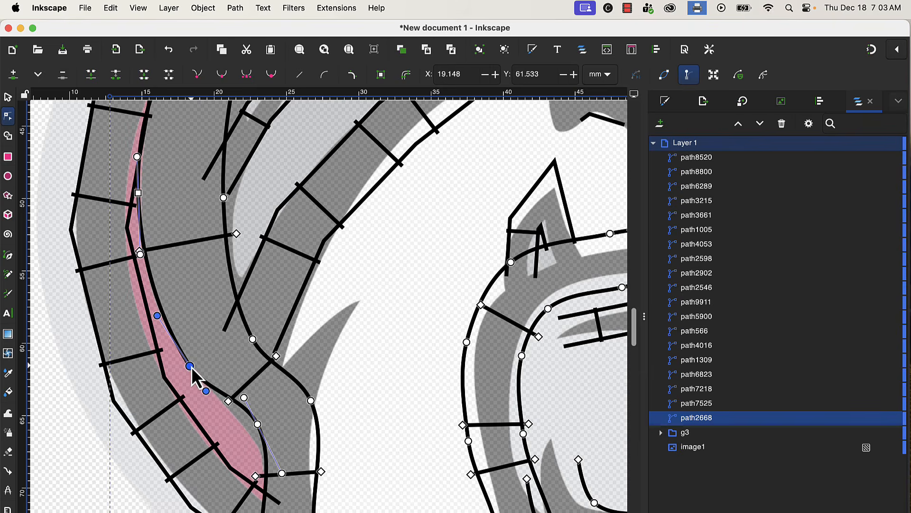
scroll(218, 392, "down", 6)
scroll(218, 392, "right", 2)
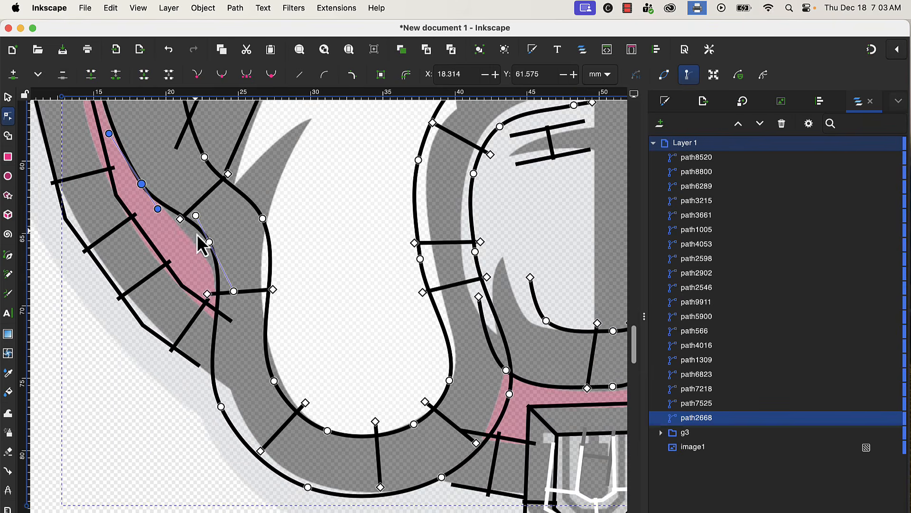
left_click_drag(209, 243, 200, 248)
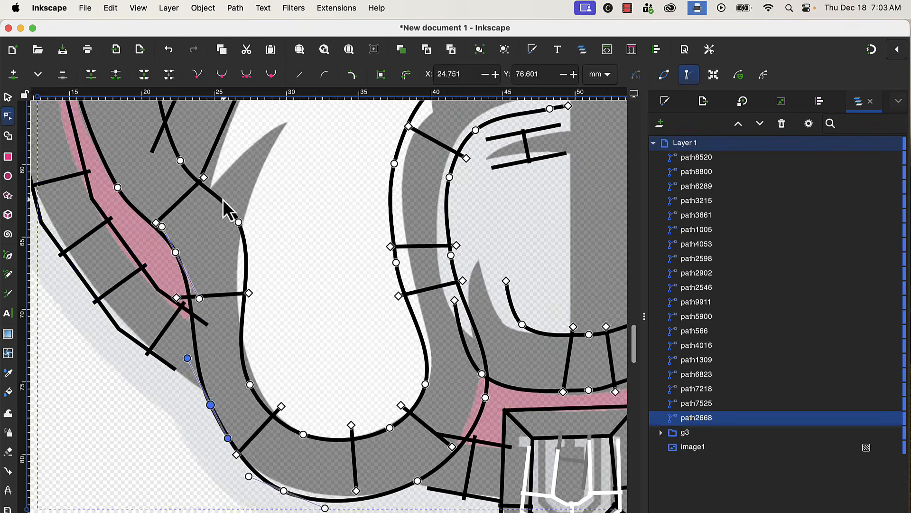
Fit the main outline's rail nodes around the mouth and lower jaw to the artwork.
scroll(305, 271, "right", 5)
left_click_drag(254, 269, 267, 265)
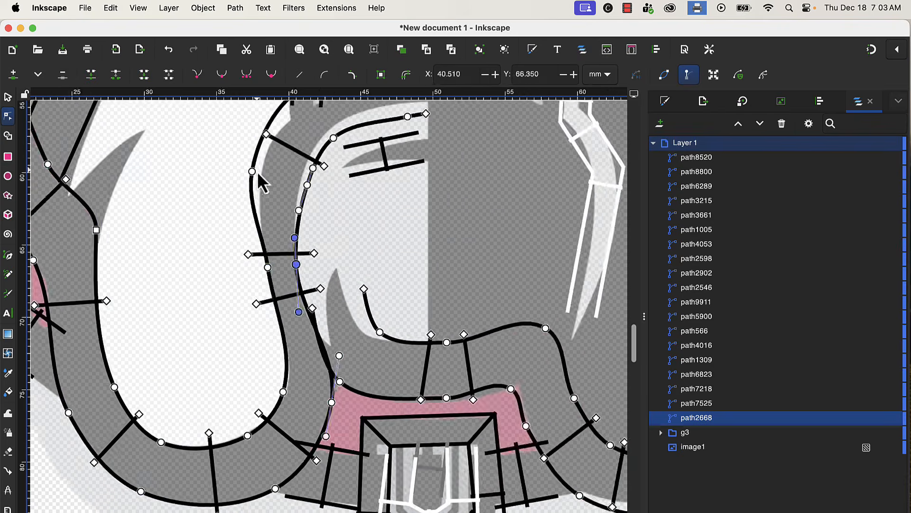
scroll(285, 275, "right", 6)
left_click_drag(185, 280, 173, 281)
Fit the main outline to the artwork at the right ear and shape the notch above the right brow.
scroll(333, 309, "right", 5)
scroll(367, 260, "up", 20)
left_click(368, 260)
scroll(368, 260, "left", 5)
left_click(194, 187)
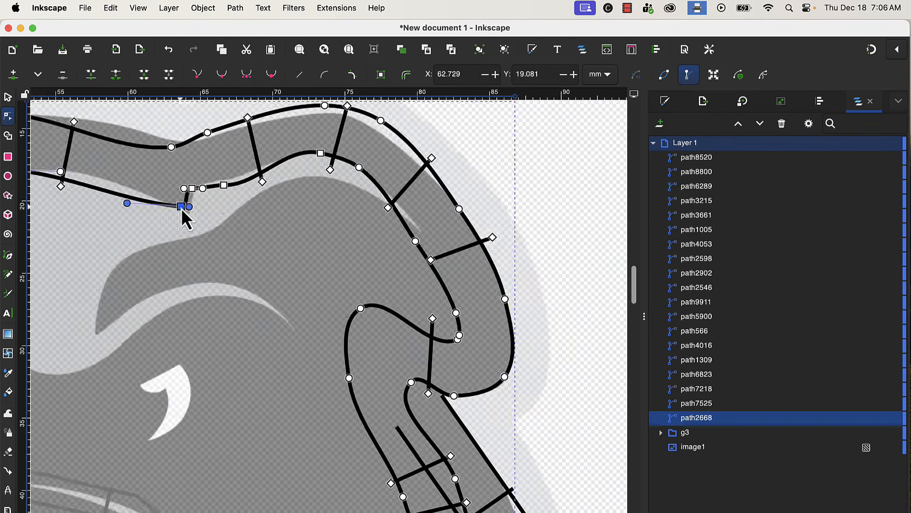
Adjust the main outline's lower rail along the top of the head, from the forehead across to the left notch.
scroll(201, 190, "left", 10)
left_click(421, 189)
scroll(339, 179, "left", 10)
left_click(453, 191)
scroll(267, 212, "left", 8)
left_click(180, 182)
Fit the outline to the rounded tip of the dark fold beside the left ear and adjust the inner cheek rail.
scroll(181, 182, "down", 3)
left_click_drag(308, 121, 258, 181)
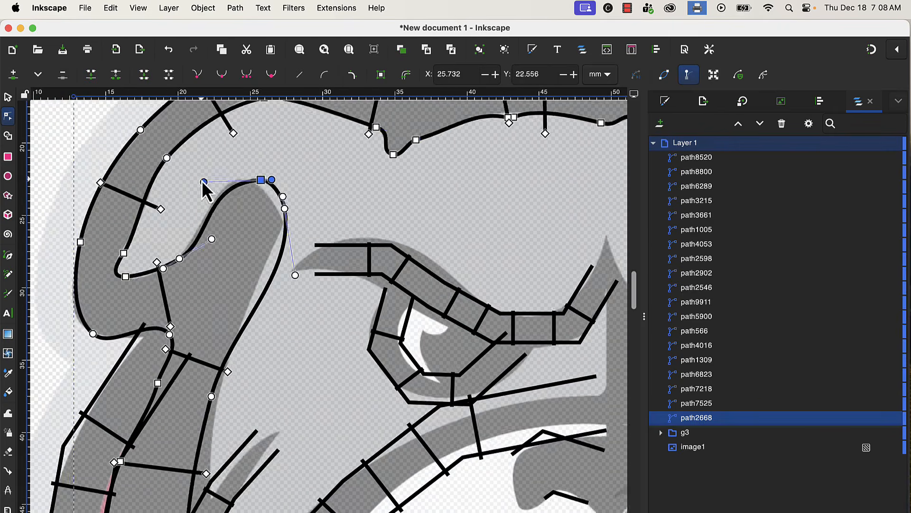
scroll(258, 182, "down", 8)
left_click(192, 451)
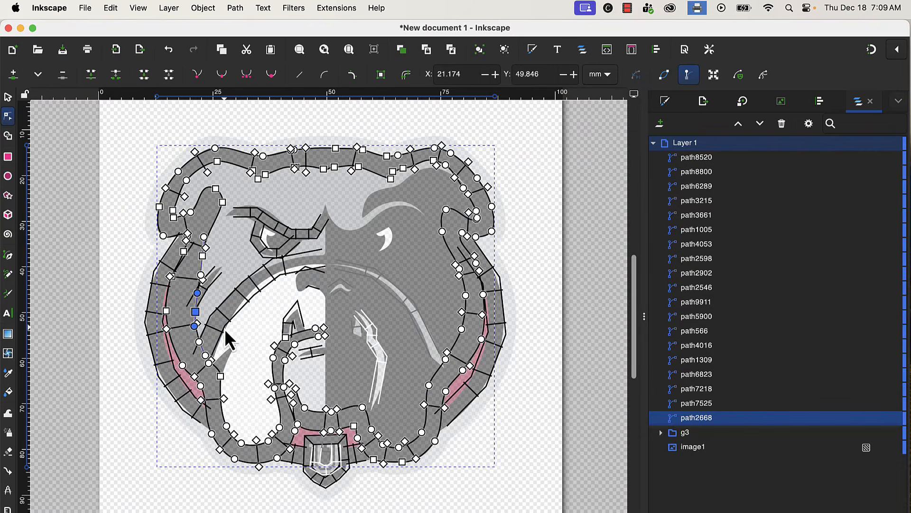
Select every node of the small cheek wrinkle path4016 and make them auto-smooth.
left_click(216, 284)
scroll(220, 266, "up", 3, "ctrl")
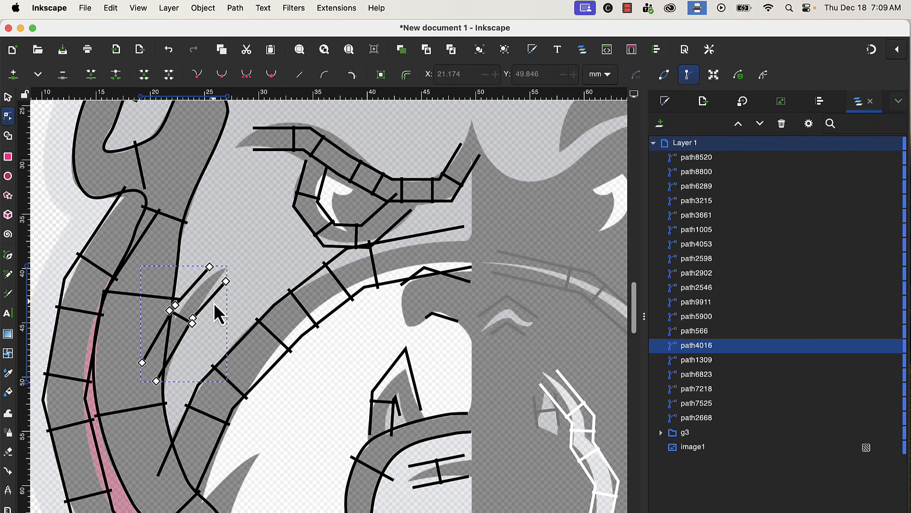
key("ctrl+a")
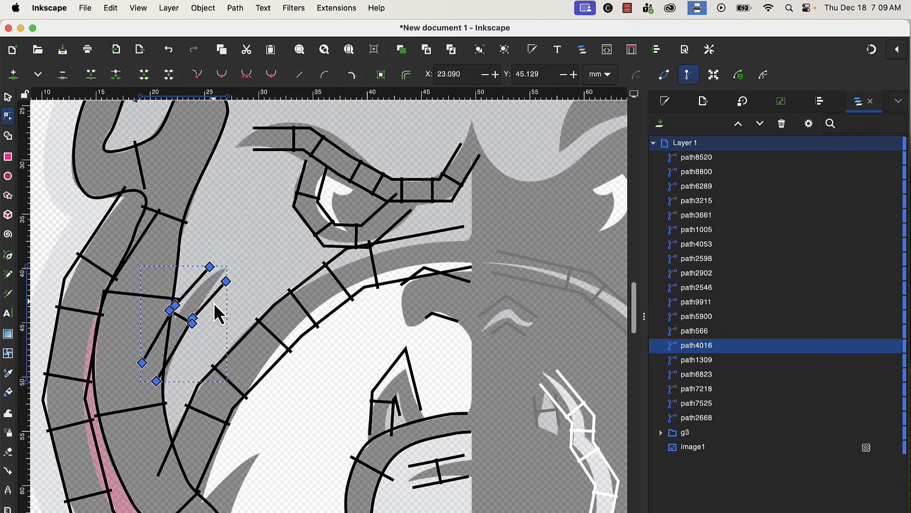
left_click(273, 79)
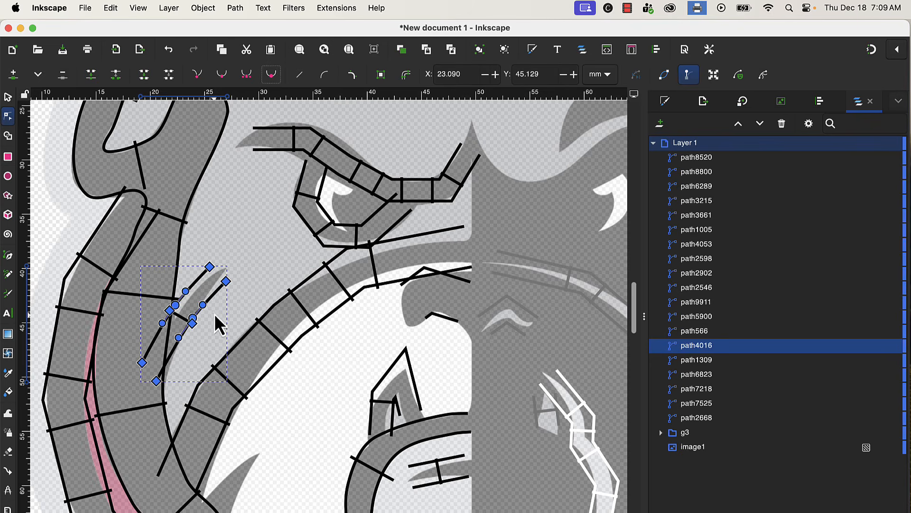
Narrow the cheek wrinkle's upper end toward its point and fit the middle node of its left rail to the artwork.
left_click_drag(209, 267, 227, 280)
left_click(235, 287)
left_click(213, 262)
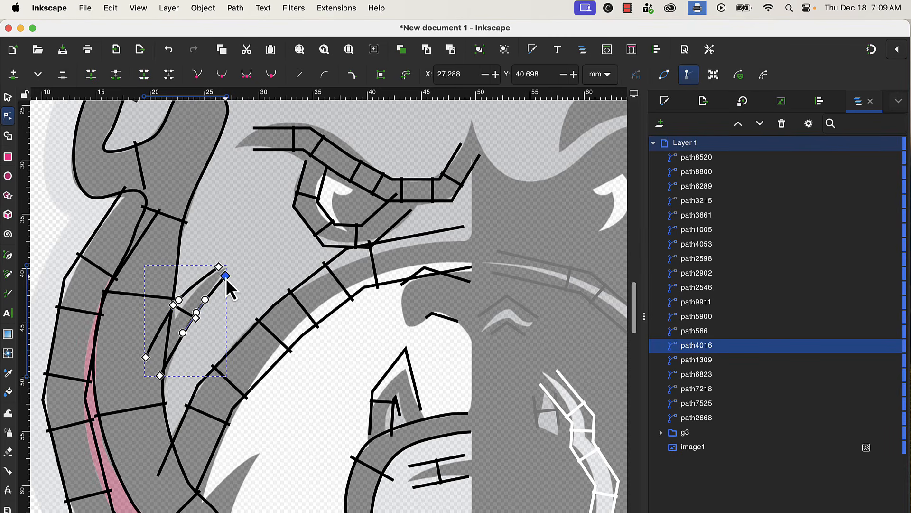
double_click(181, 301)
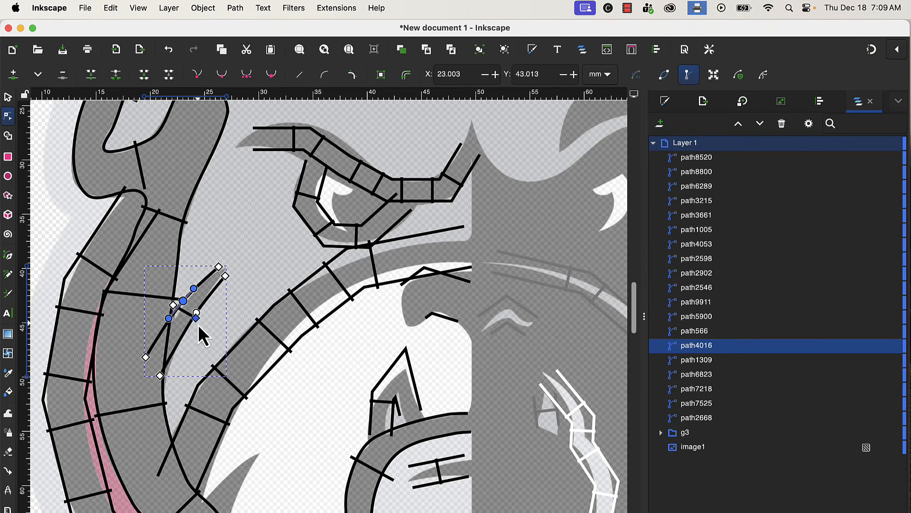
Fit the cheek wrinkle's lower rail ends and left curve to the artwork, and extend its rung beyond the right rail.
scroll(219, 297, "up", 1)
scroll(206, 317, "up", 2)
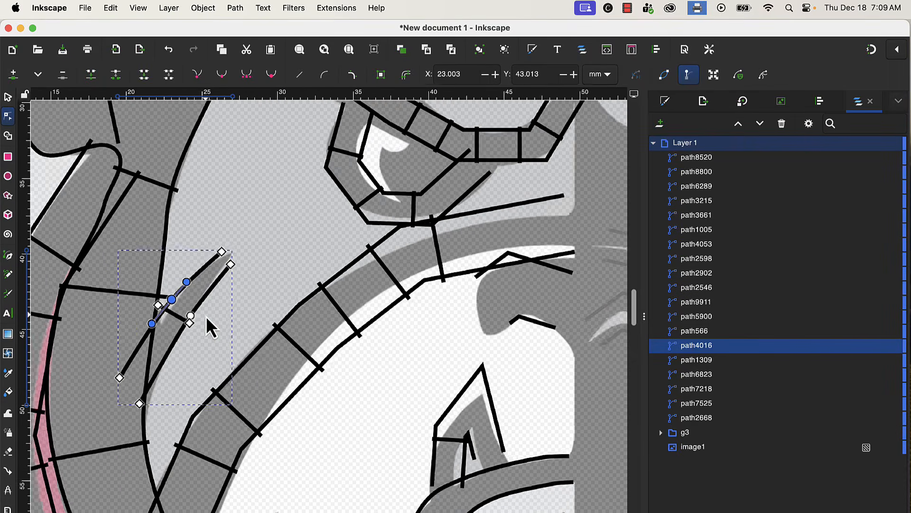
left_click_drag(103, 389, 129, 357)
mouse_move(127, 421)
left_mouse_down()
mouse_move(136, 436)
mouse_move(129, 438)
left_mouse_up()
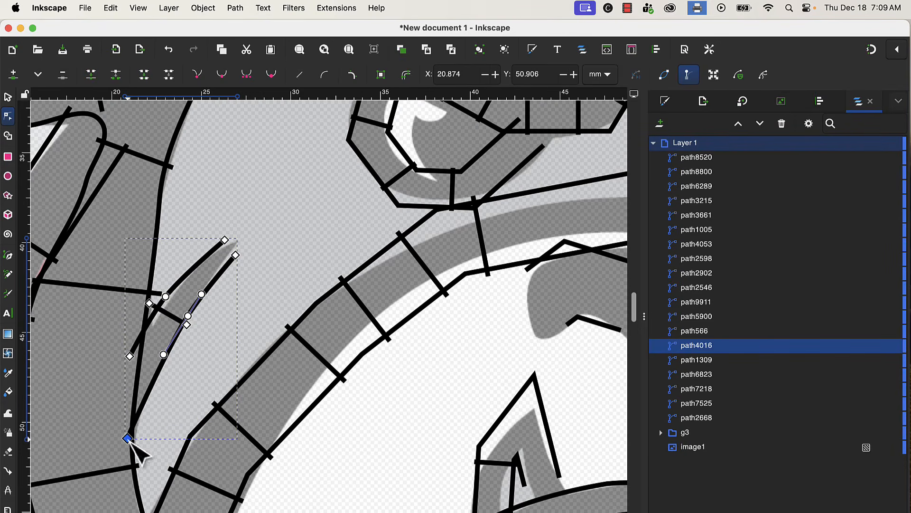
left_click(166, 298)
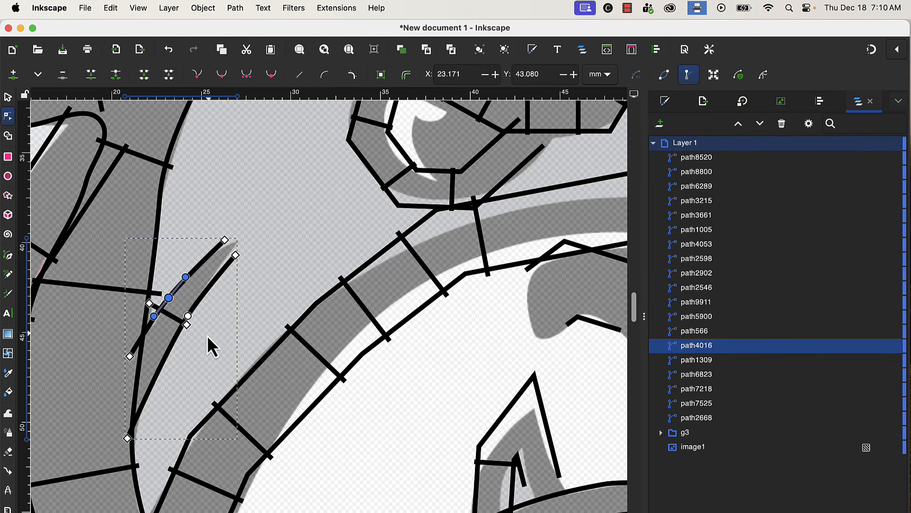
left_click_drag(187, 325, 194, 328)
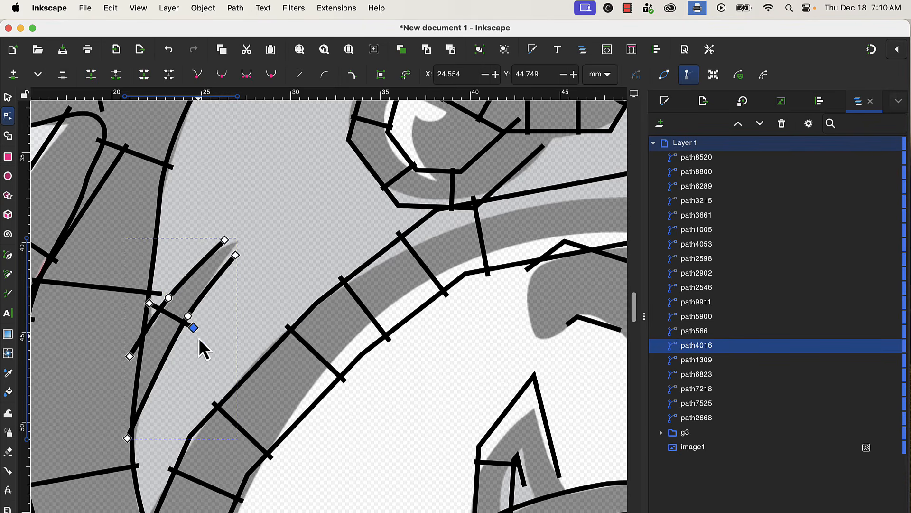
Select every node of the outer left cheek path path7218 and make them auto-smooth.
scroll(208, 317, "down", 2, "ctrl")
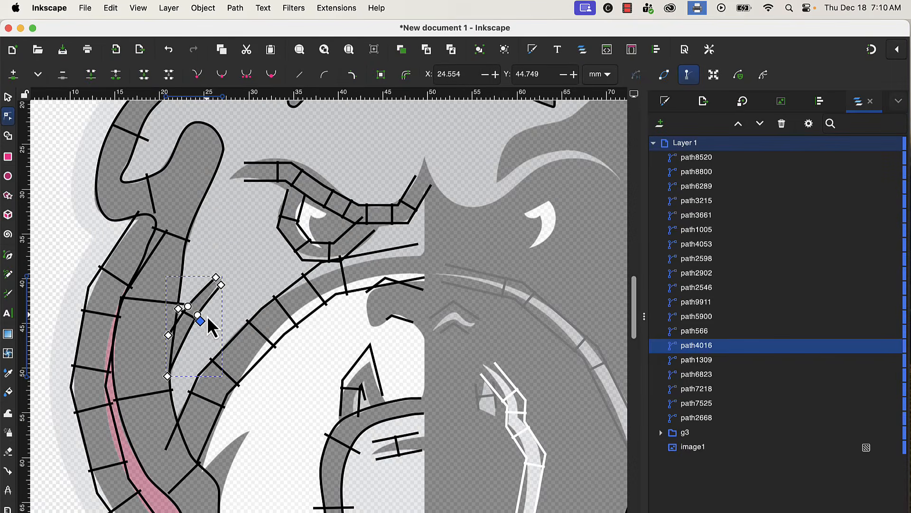
left_click(97, 313)
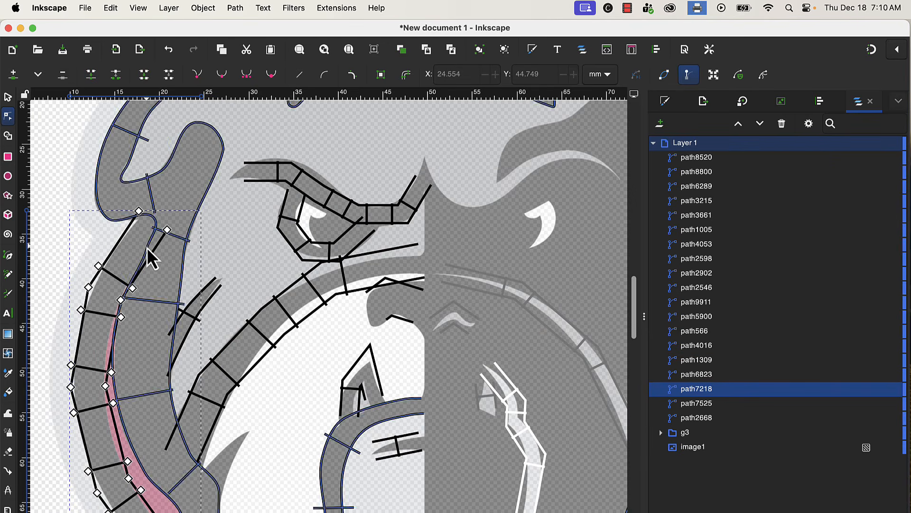
key("ctrl+a")
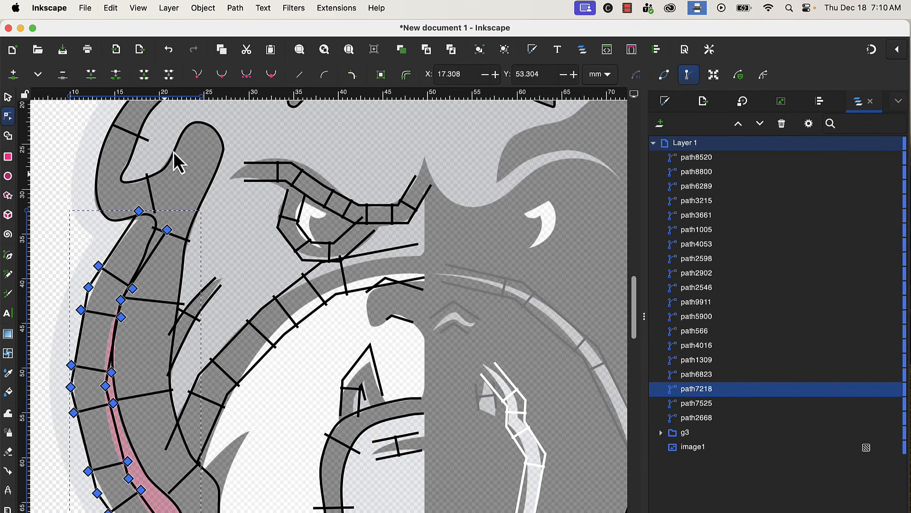
left_click(271, 75)
left_click_drag(138, 211, 138, 212)
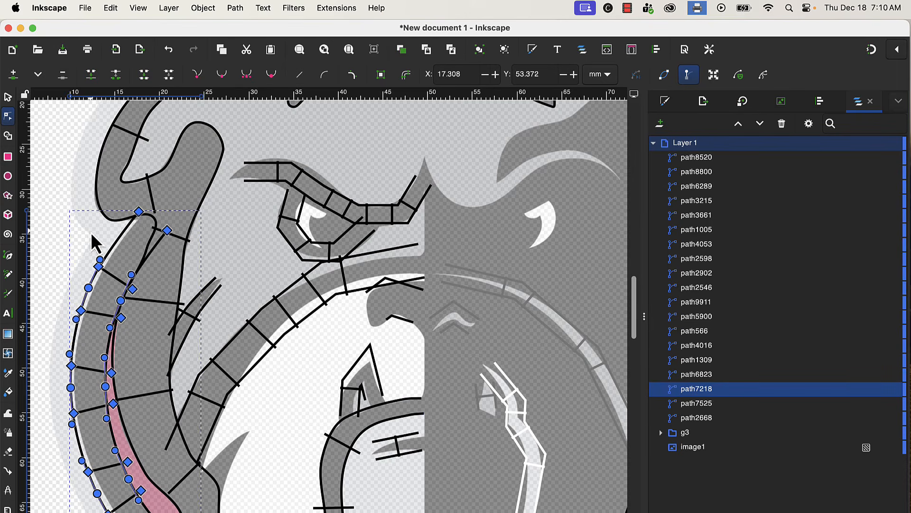
Move the upper end node of the outer left cheek path's left rail slightly inward to fit the artwork.
left_click_drag(139, 211, 143, 212)
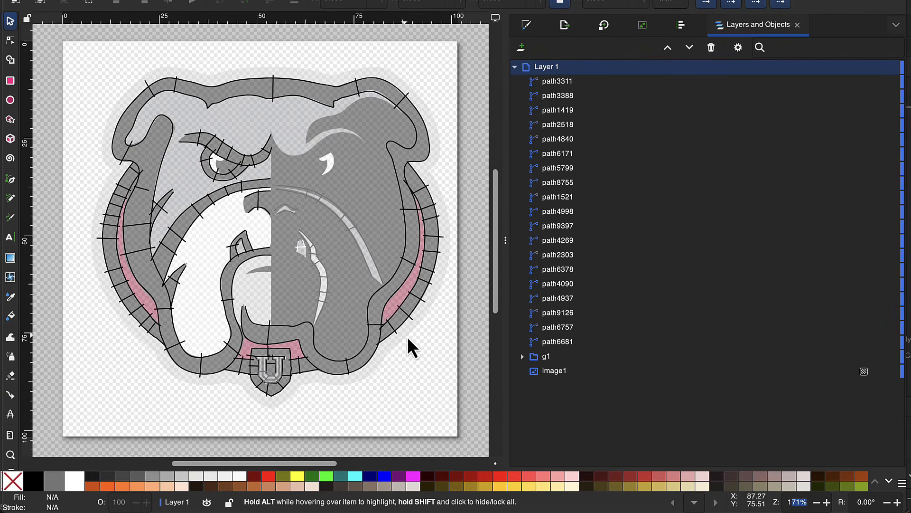
Show the black fill, red, middle gray, light gray and white shapes in group g1, and hide image1.
left_click(523, 357)
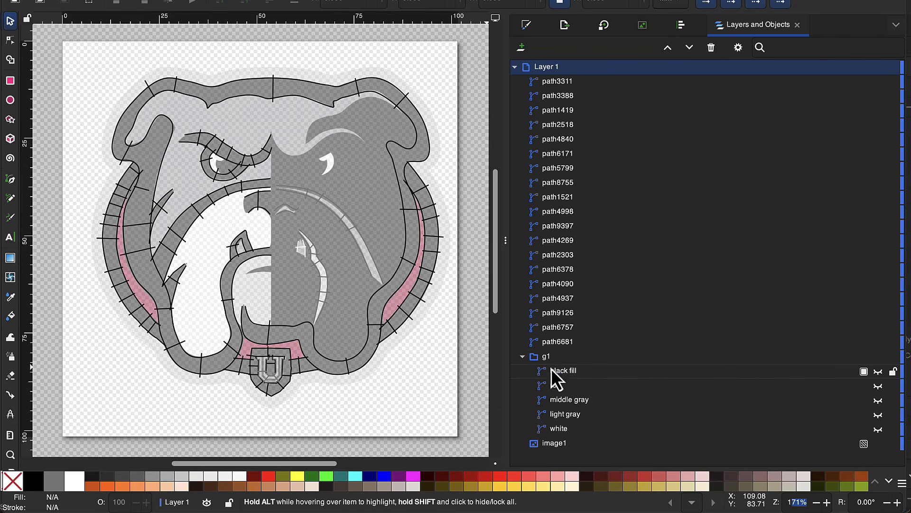
left_click(879, 375)
left_click(879, 386)
left_click(879, 401)
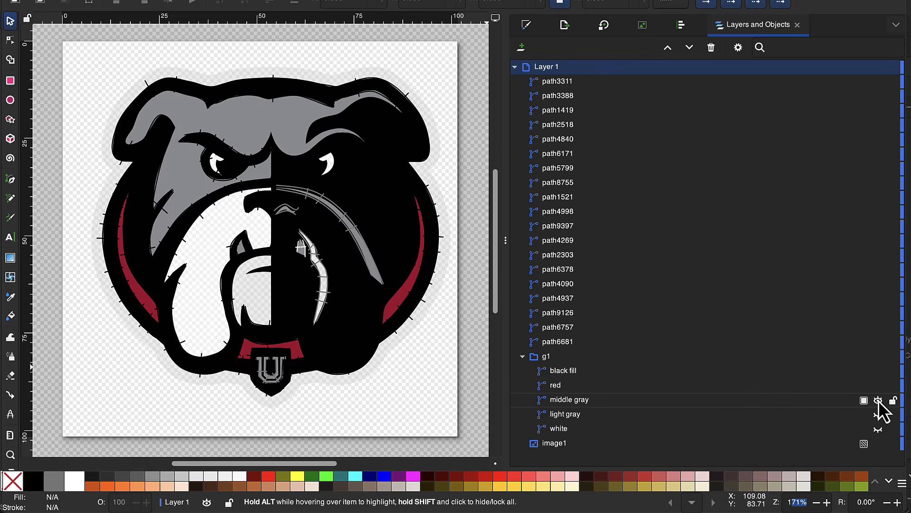
left_click(878, 415)
left_click(879, 428)
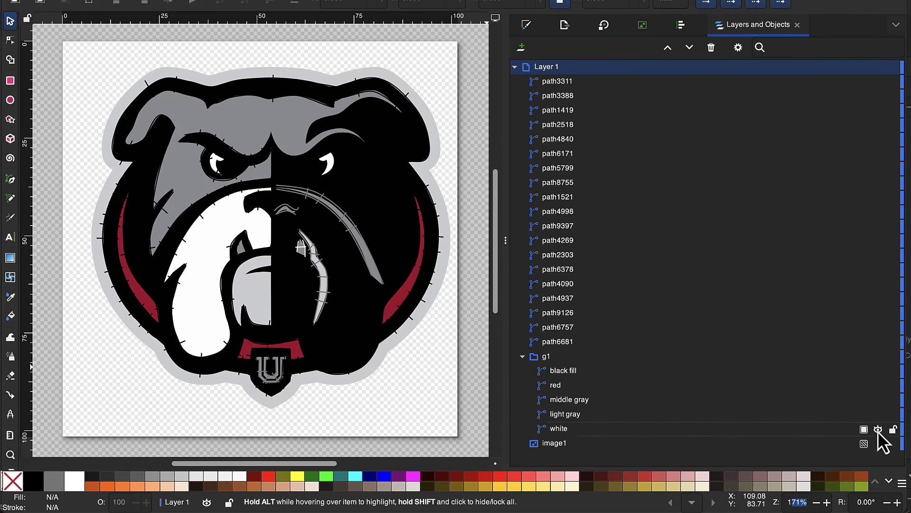
left_click(879, 445)
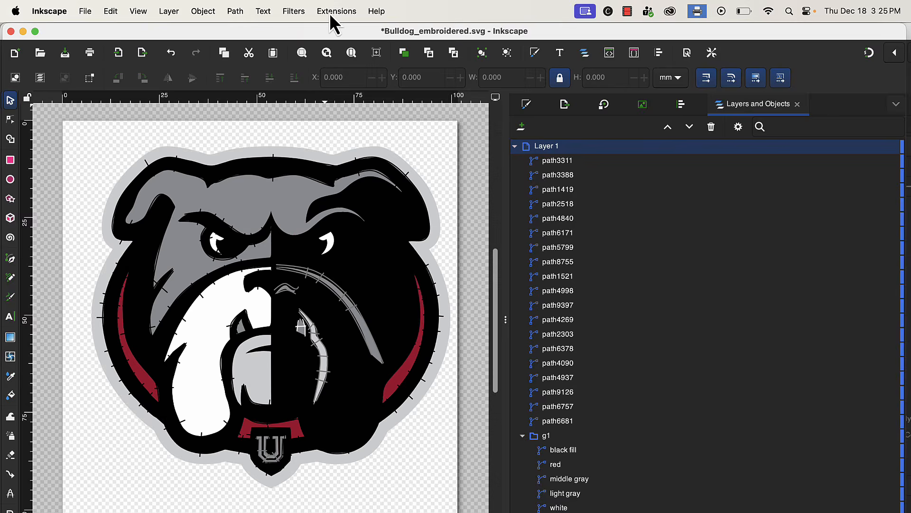
Review the satin column and zig-zag underlay settings in Ink/Stitch Params for the whole design, and apply them.
left_click(329, 13)
mouse_move(347, 174)
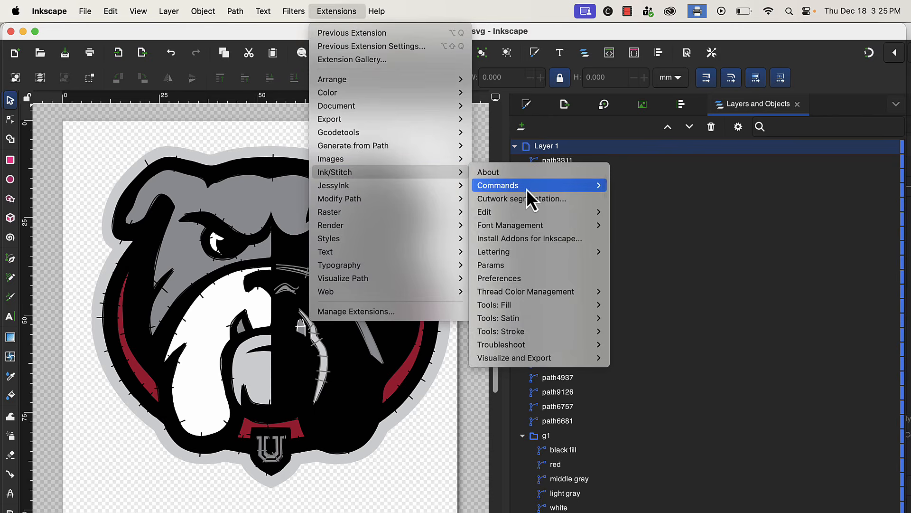
left_click(531, 270)
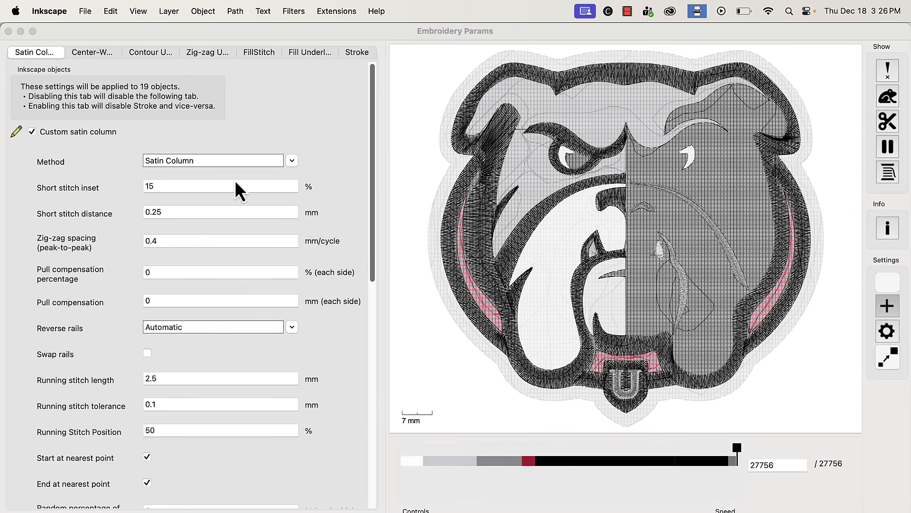
left_click(201, 55)
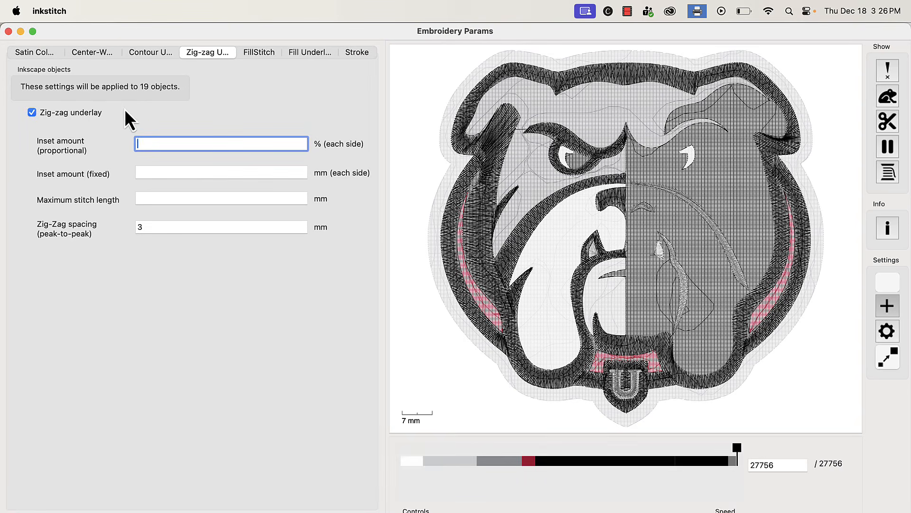
left_click(33, 53)
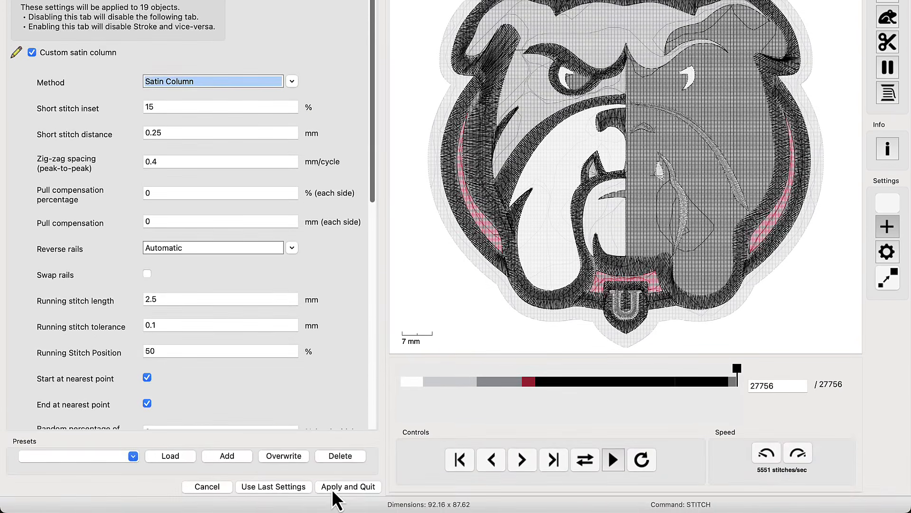
left_click(333, 492)
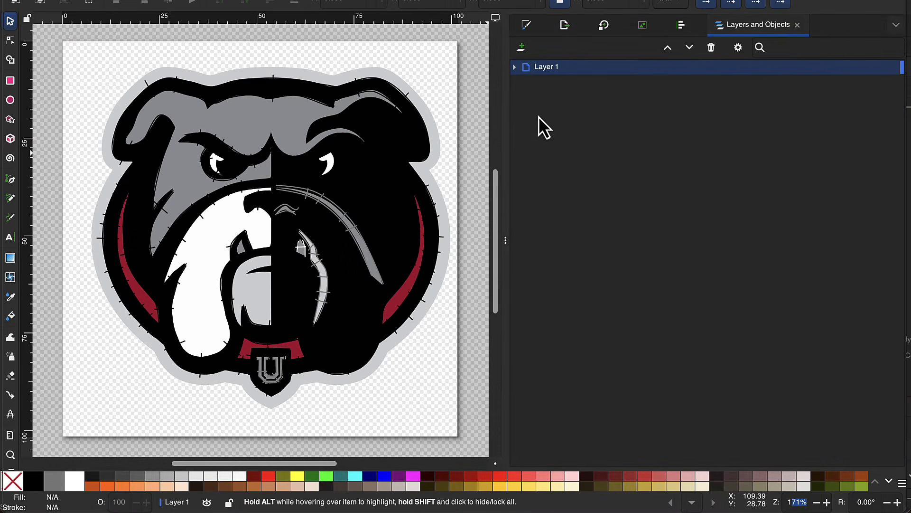
Open the export settings for the bulldog design.
left_click(565, 30)
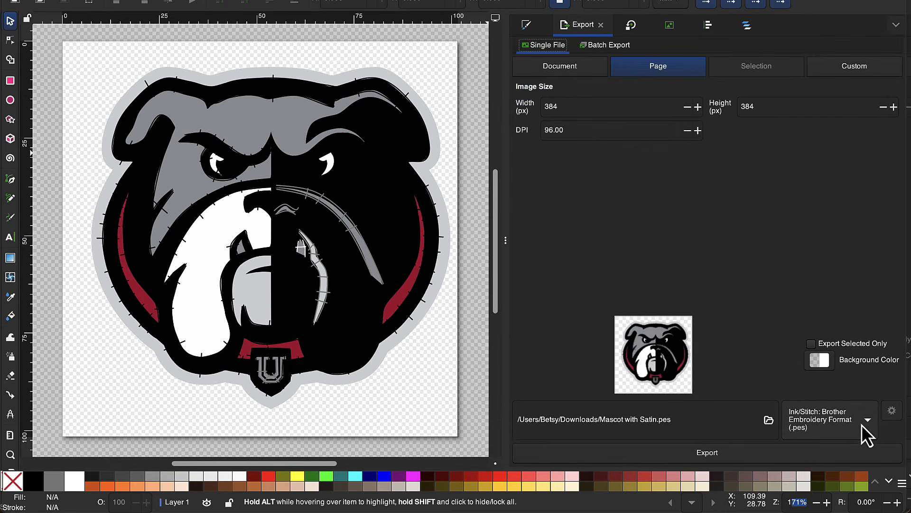